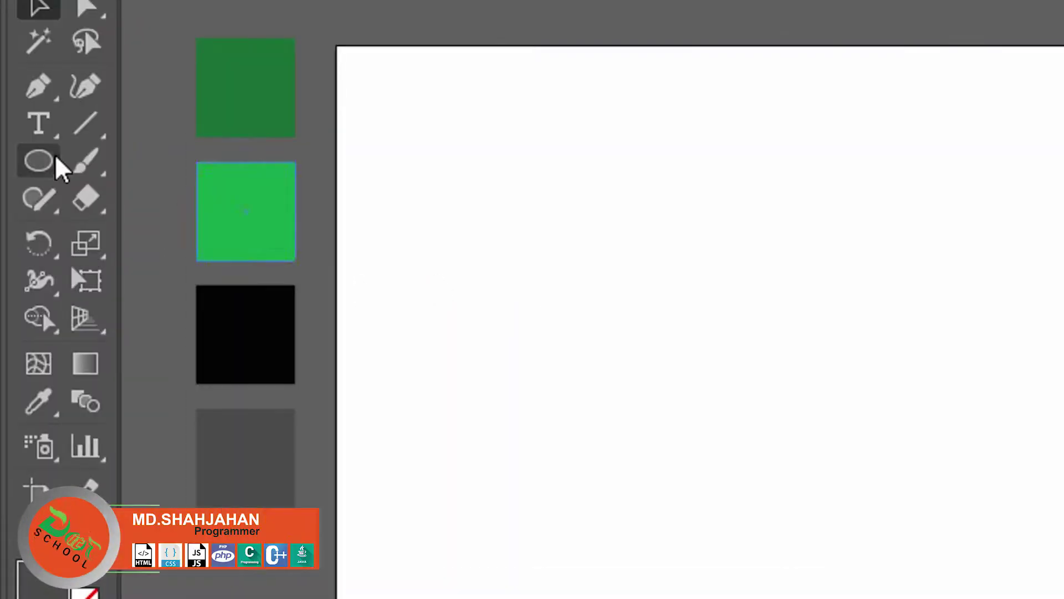
# Step: Draw a 320 × 320 pt dark-grey square near the artboard centre with the Rectangle Tool
pyautogui.click(22, 164)
pyautogui.click(61, 159)
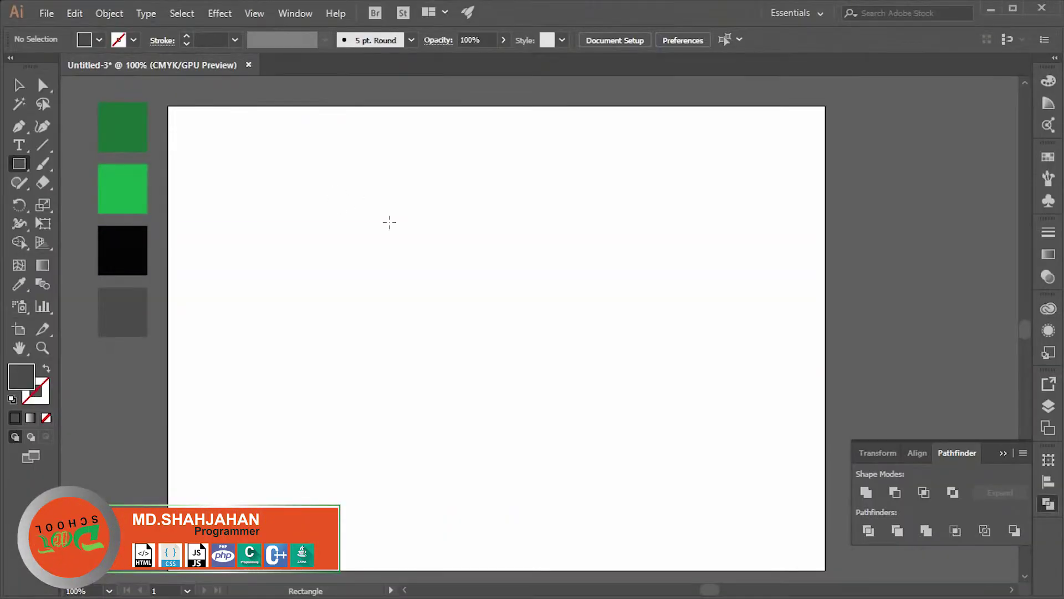
pyautogui.moveTo(368, 214)
pyautogui.mouseDown()
pyautogui.moveTo(683, 405)
pyautogui.moveTo(618, 314)
pyautogui.mouseUp()
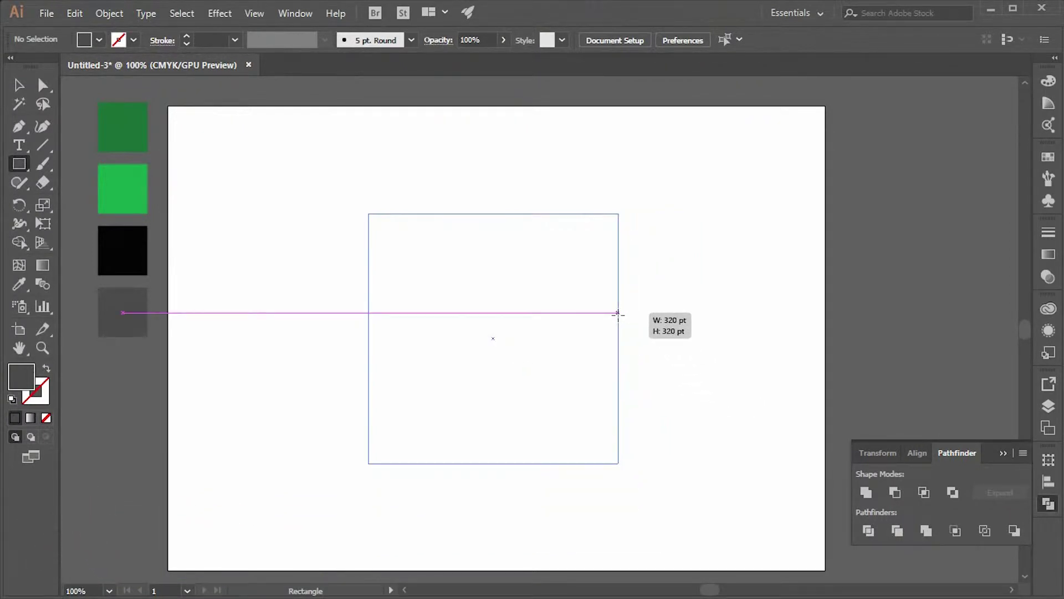
pyautogui.moveTo(618, 314); pyautogui.dragTo(603, 310)
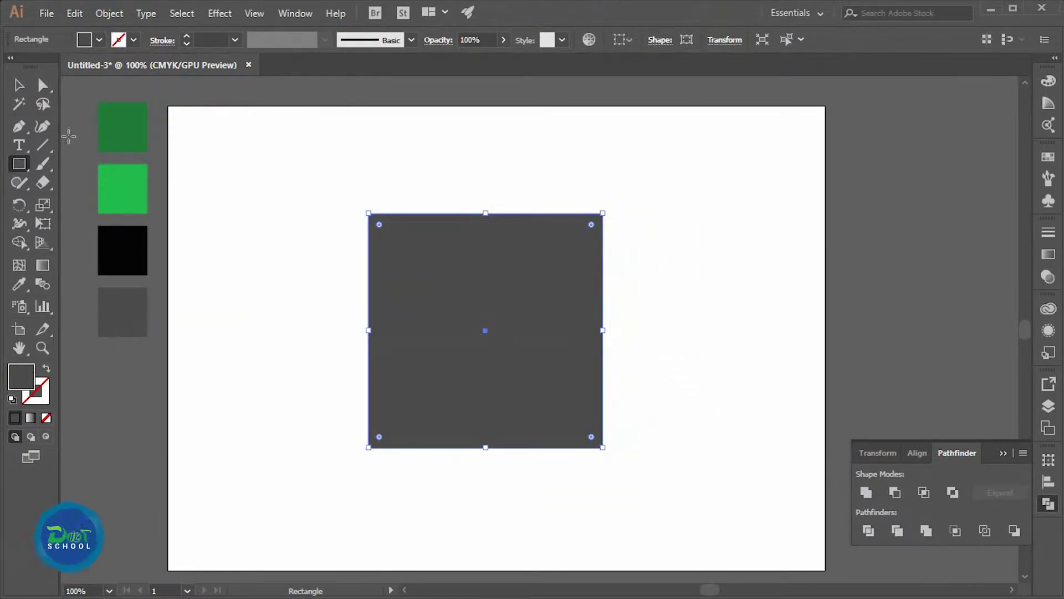
# Step: Set the square's fill to None so it is unfilled
pyautogui.click(99, 40)
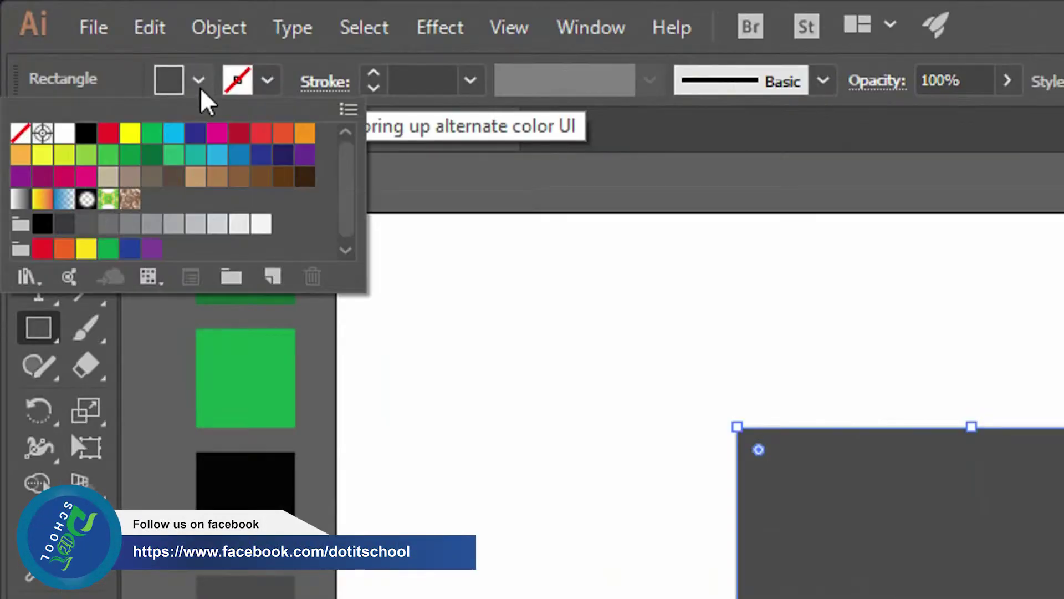
pyautogui.click(21, 133)
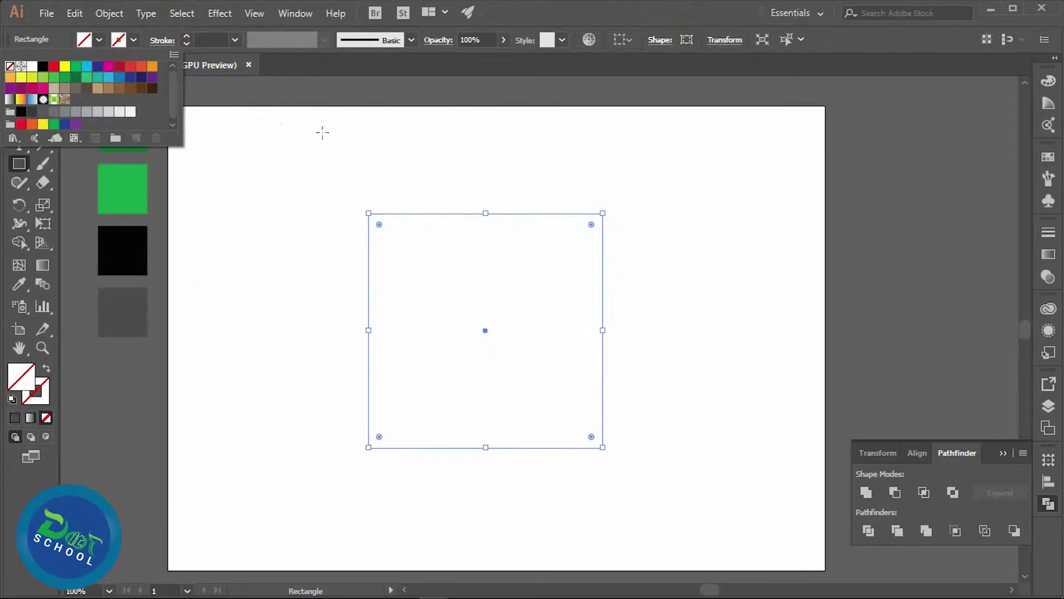
pyautogui.press('Escape')
pyautogui.hotkey('ctrl', 'z')
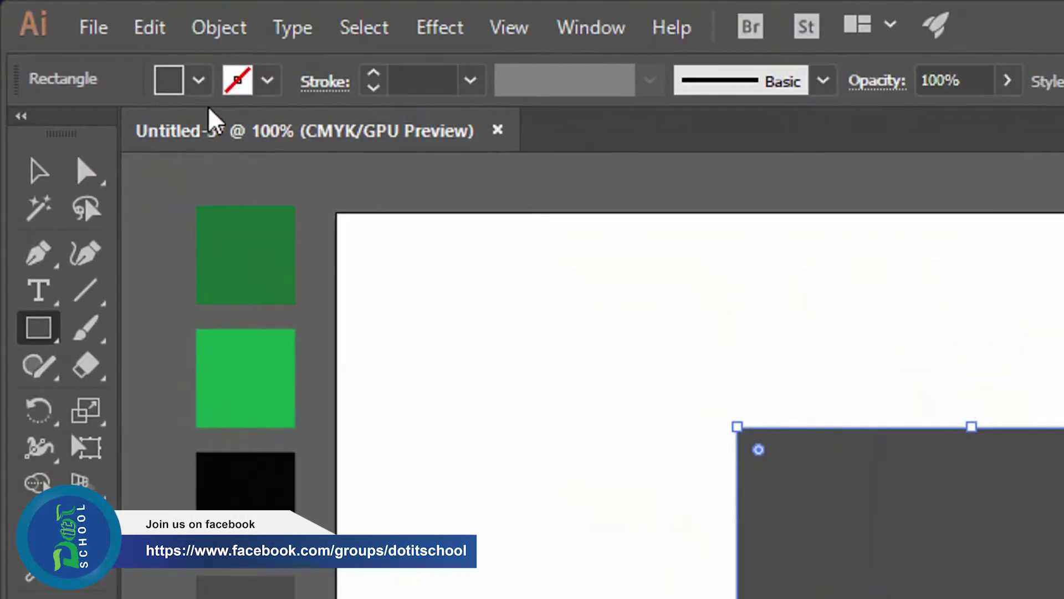
pyautogui.click(99, 40)
pyautogui.click(21, 133)
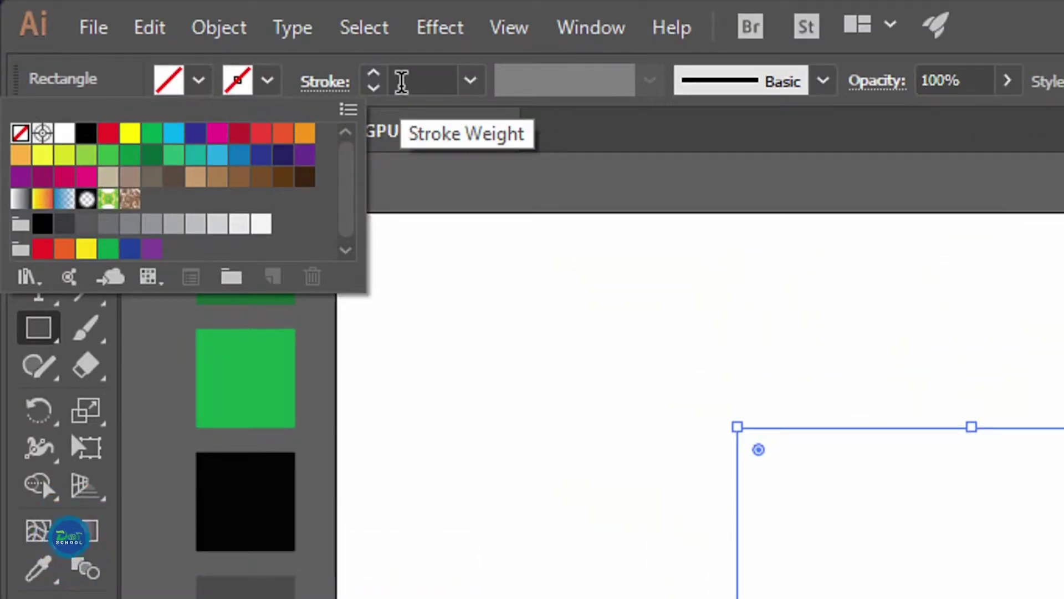
# Step: Give the square a 25 pt green stroke
pyautogui.click(405, 80)
pyautogui.click(438, 80)
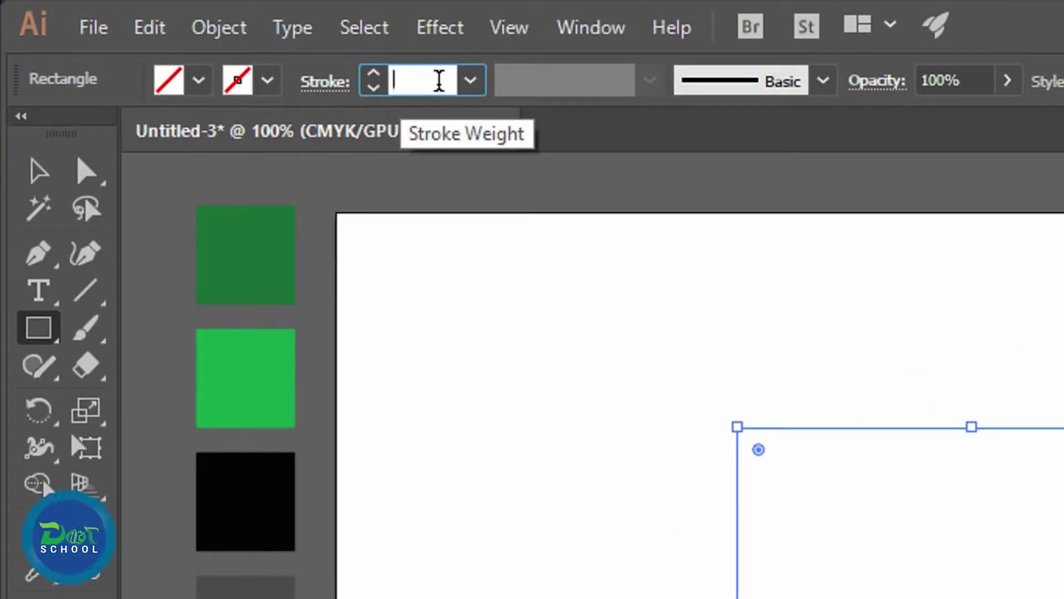
pyautogui.write('20')
pyautogui.press('Return')
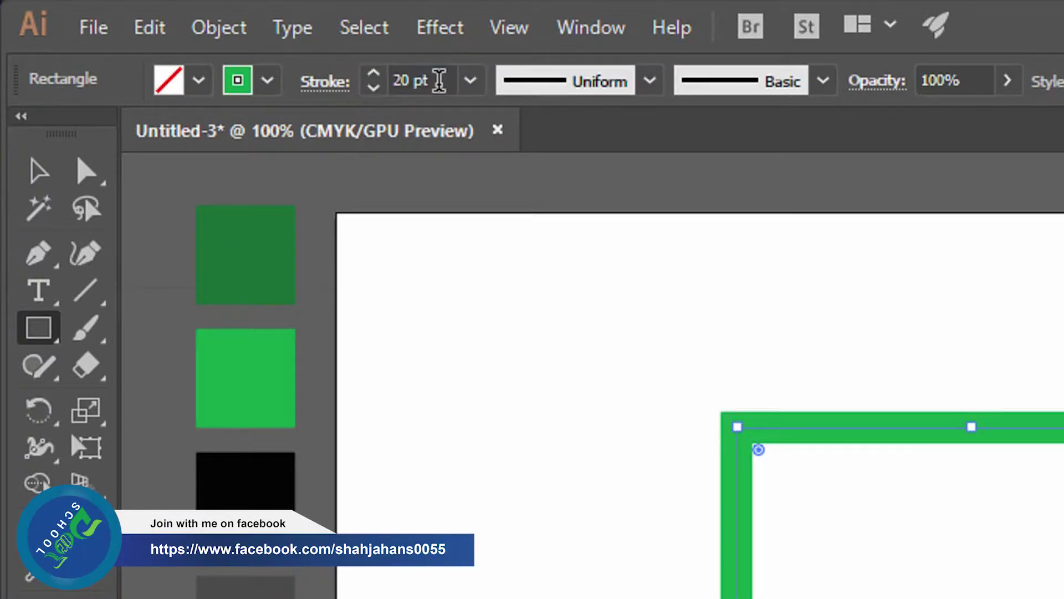
pyautogui.click(399, 81)
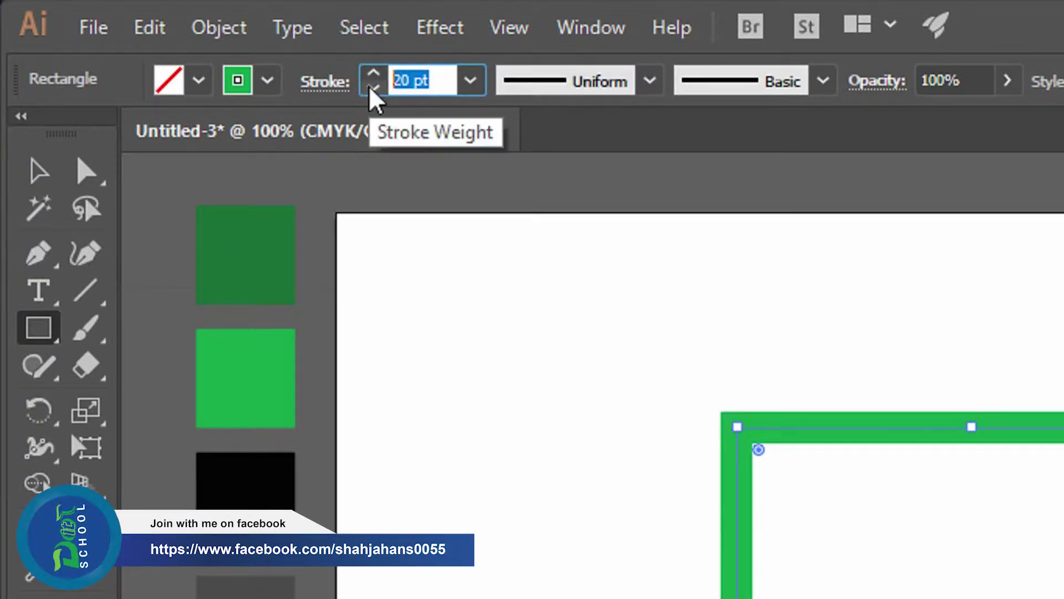
pyautogui.write('25')
pyautogui.press('Return')
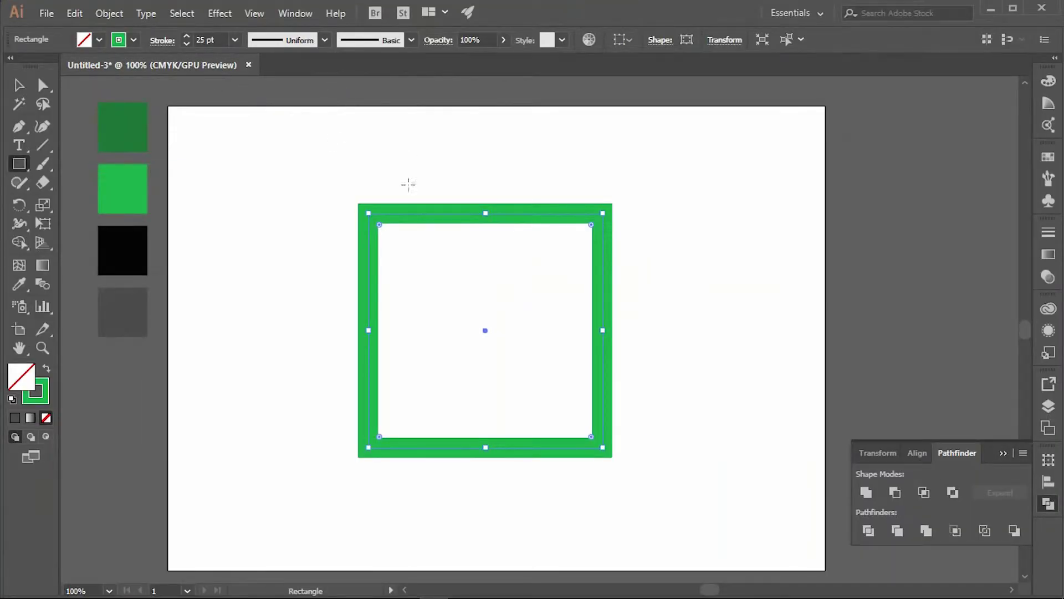
# Step: Expand the square's stroke into a filled shape, with only Stroke checked
pyautogui.click(98, 16)
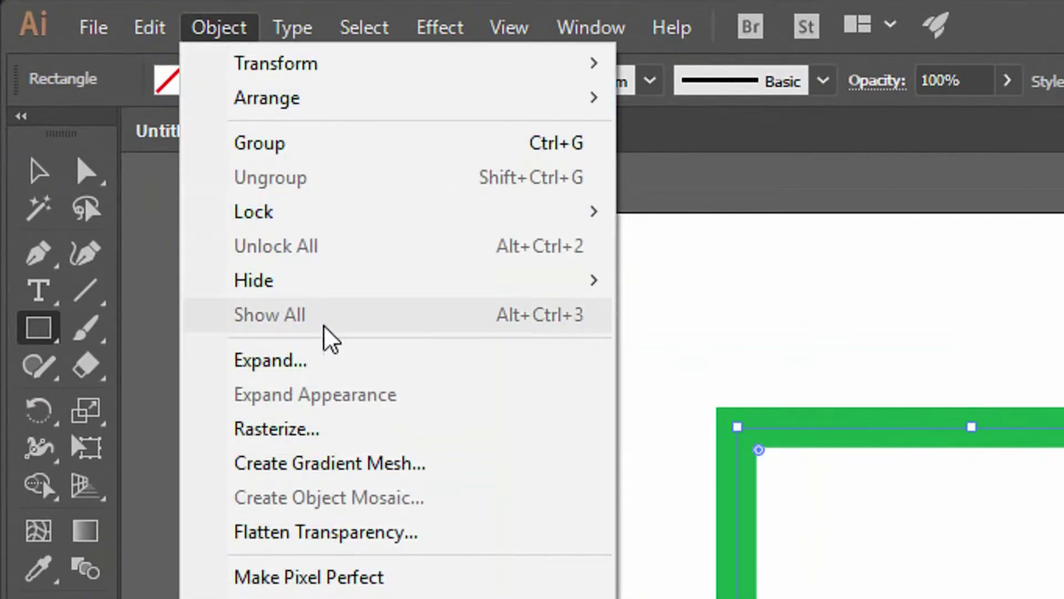
pyautogui.click(164, 184)
pyautogui.click(471, 251)
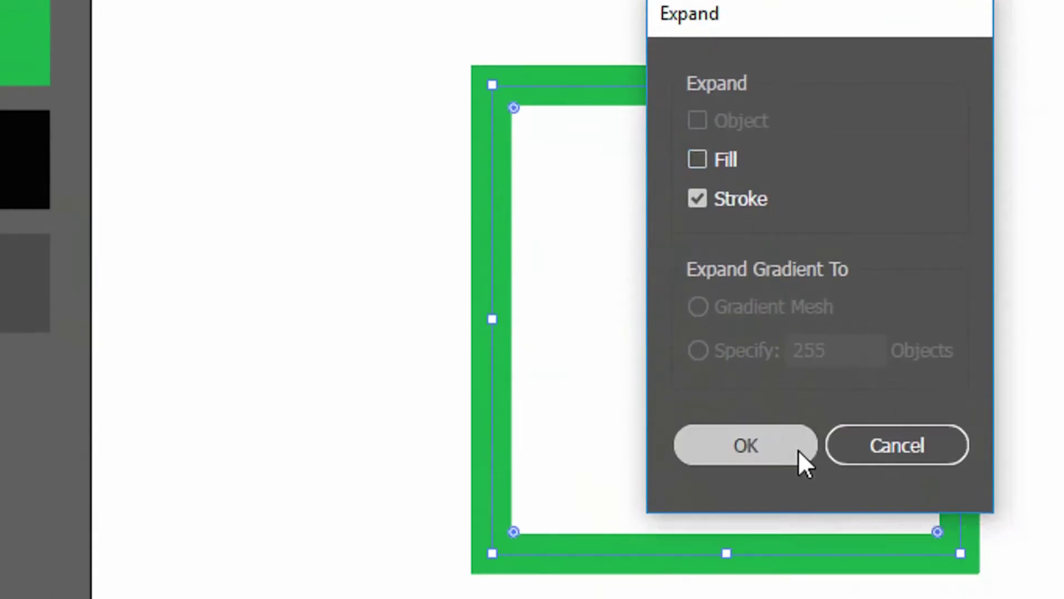
pyautogui.click(519, 394)
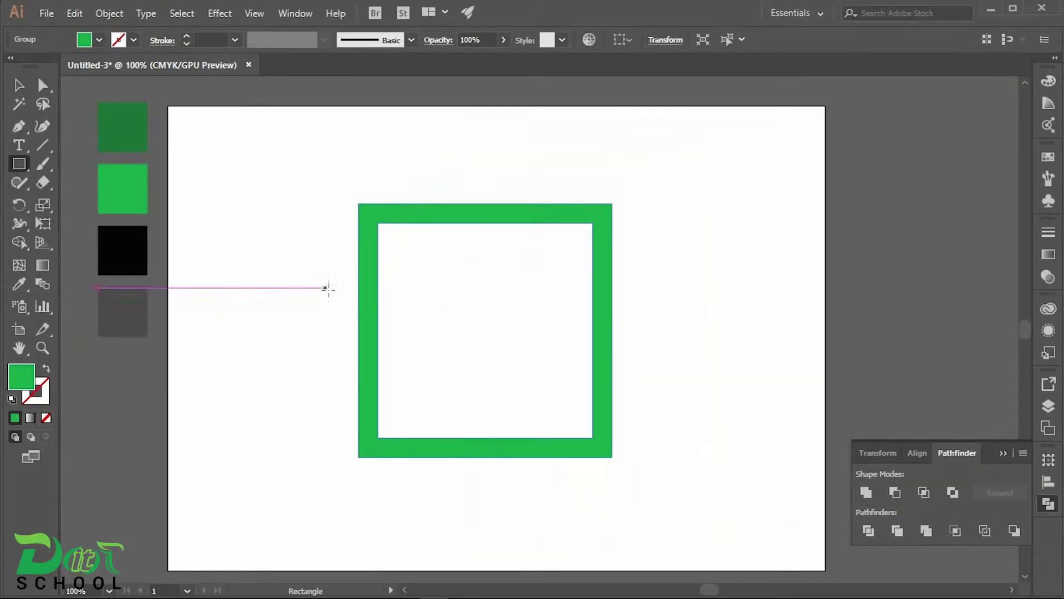
# Step: Move the green frame to the artboard's right edge
pyautogui.press('v')
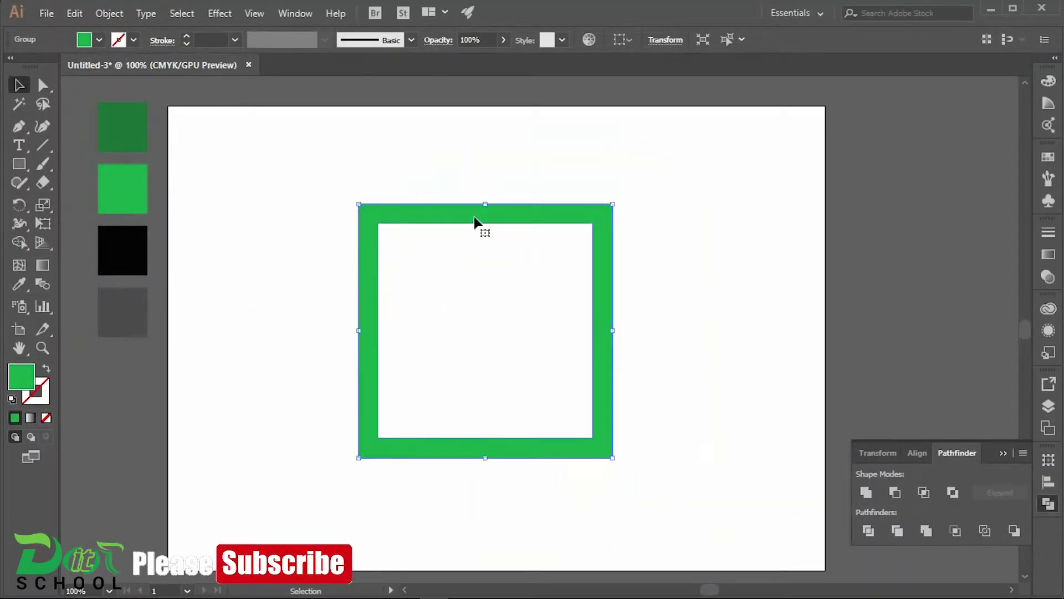
pyautogui.moveTo(474, 222); pyautogui.dragTo(878, 196)
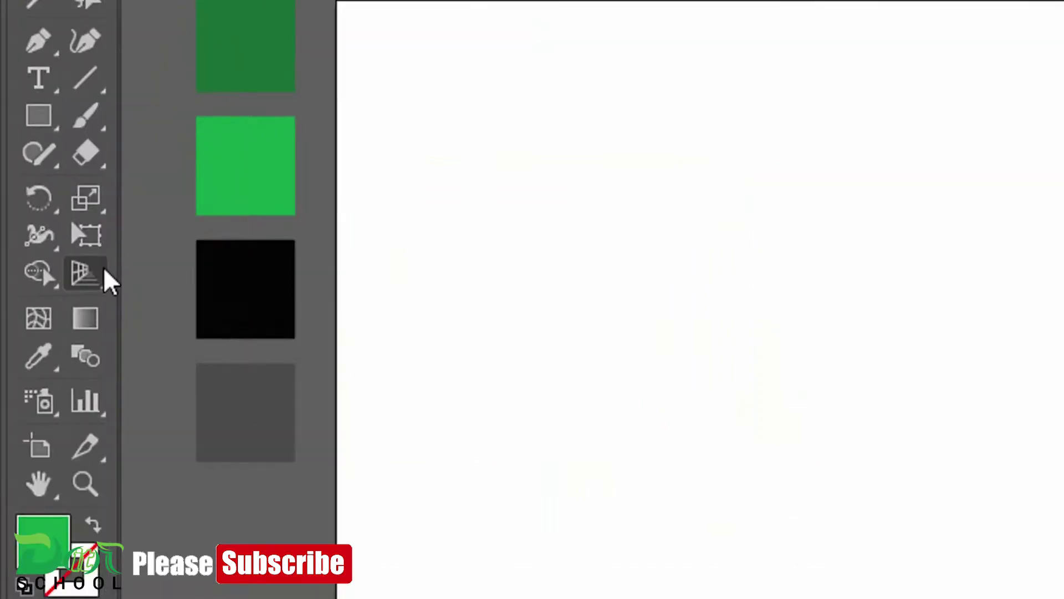
pyautogui.click(19, 126)
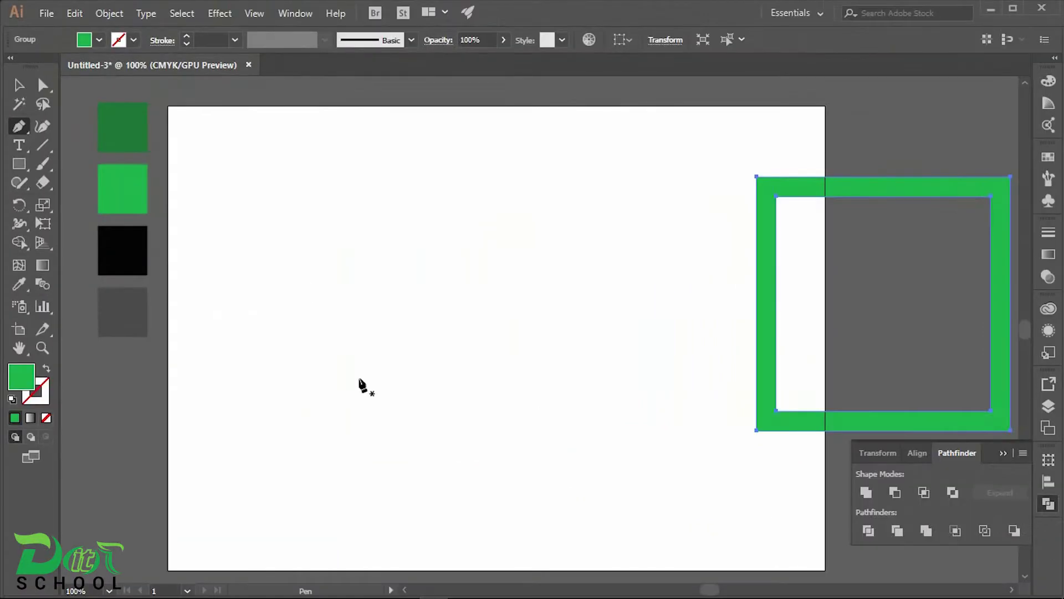
# Step: Draw a three-point S-shaped curve with the Pen Tool mid-artboard
pyautogui.click(378, 425)
pyautogui.moveTo(467, 335); pyautogui.dragTo(485, 352)
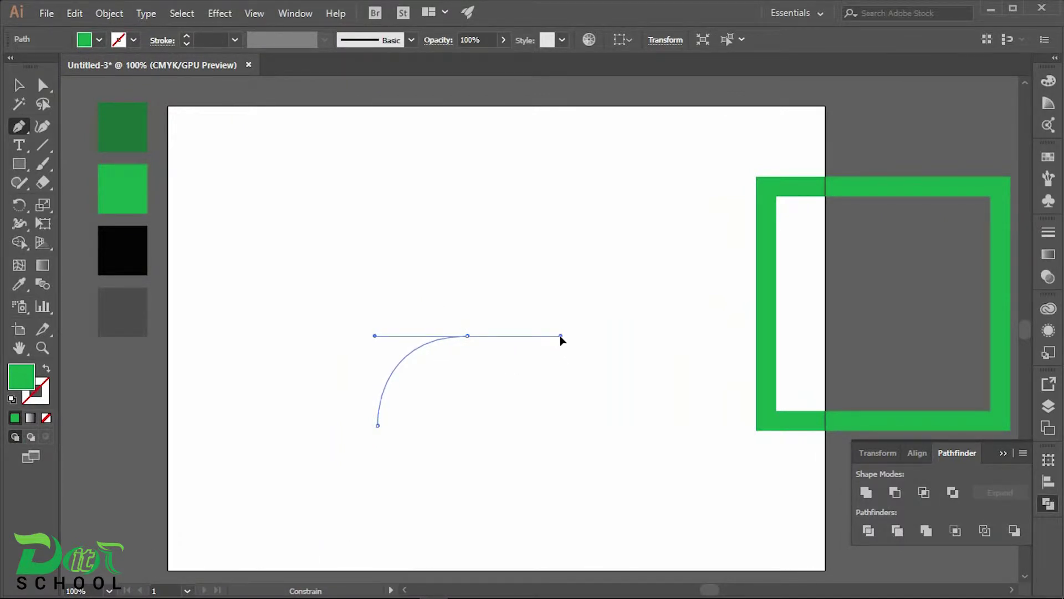
pyautogui.moveTo(563, 363); pyautogui.dragTo(561, 336)
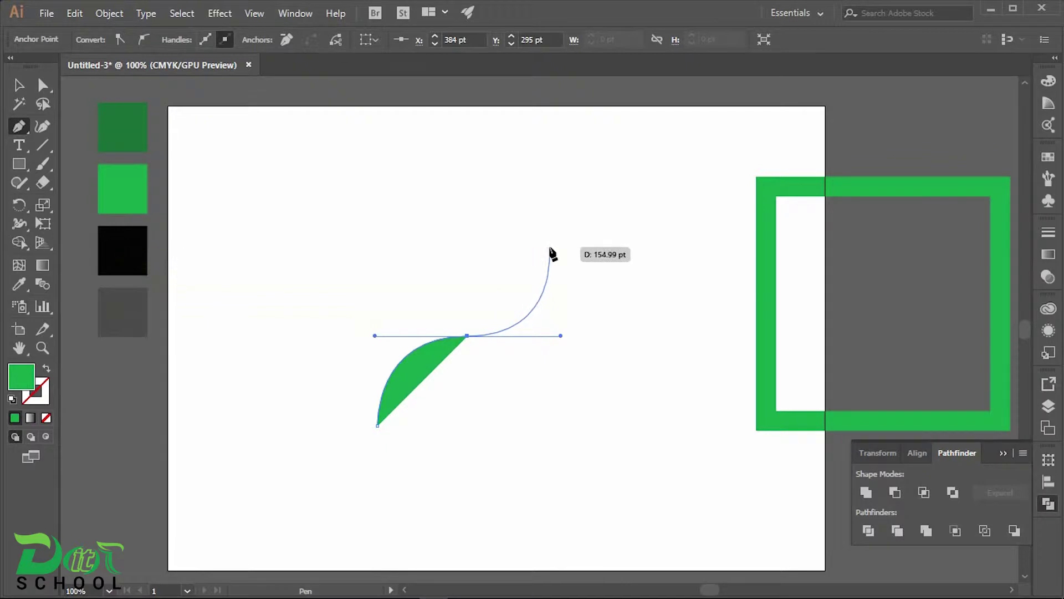
pyautogui.moveTo(548, 247); pyautogui.dragTo(486, 273)
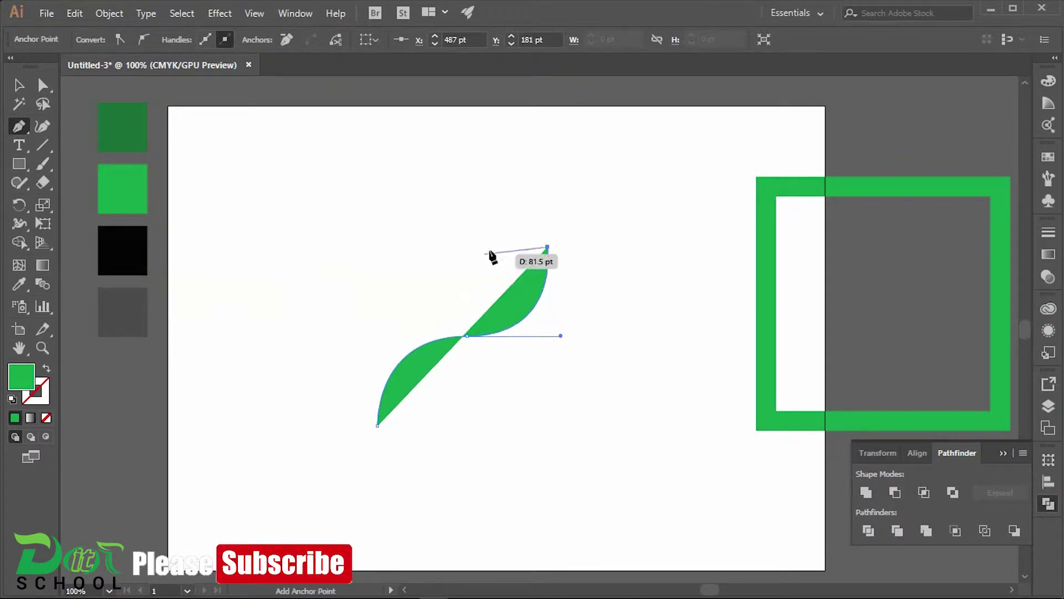
pyautogui.press('v')
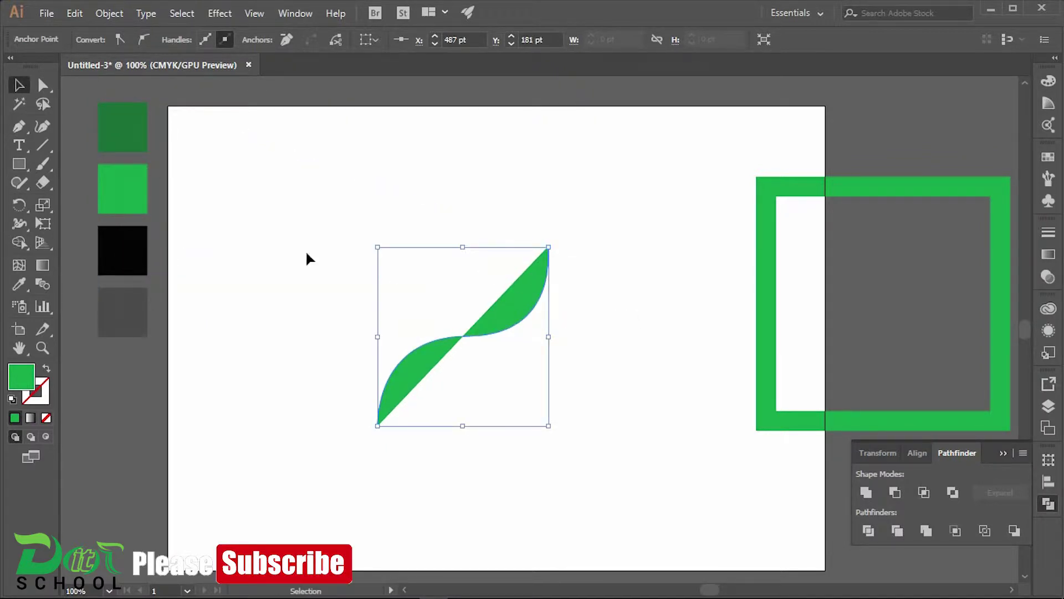
# Step: Swap the curve's green fill to its stroke and set the stroke weight to 25 pt
pyautogui.click(46, 369)
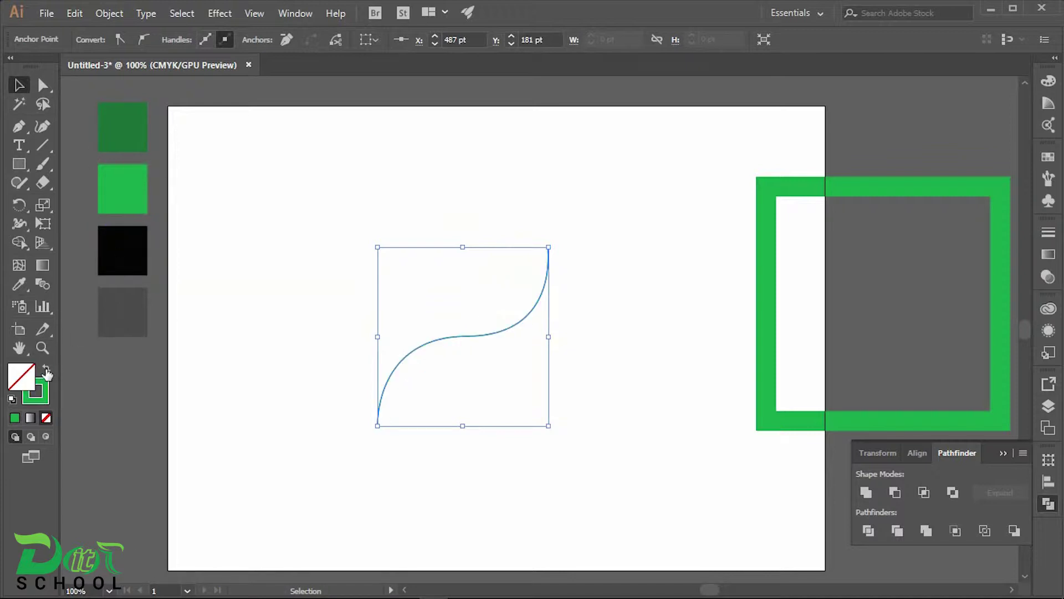
pyautogui.click(194, 45)
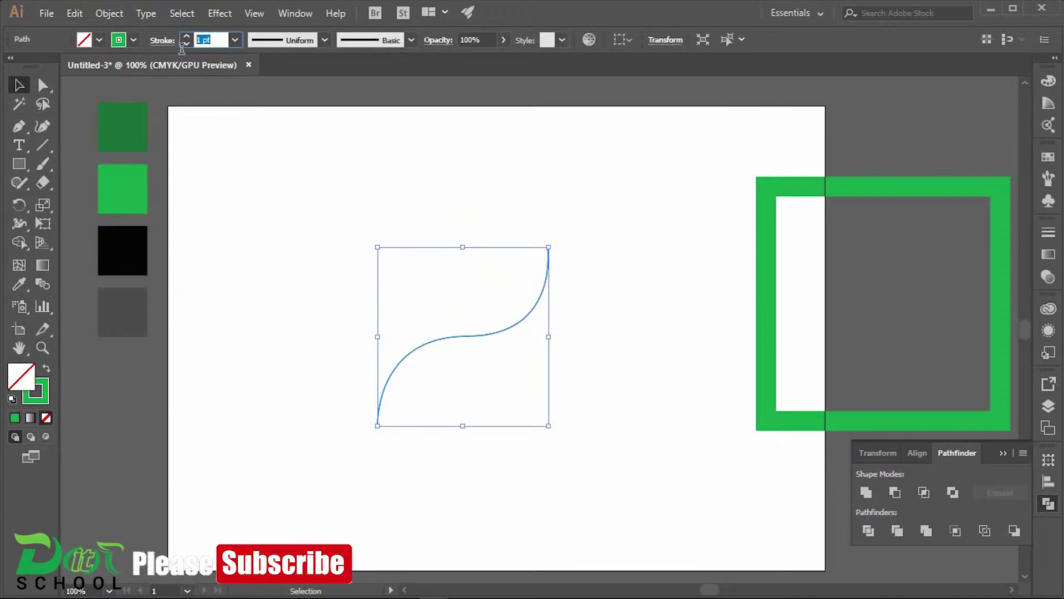
pyautogui.write('25')
pyautogui.press('Return')
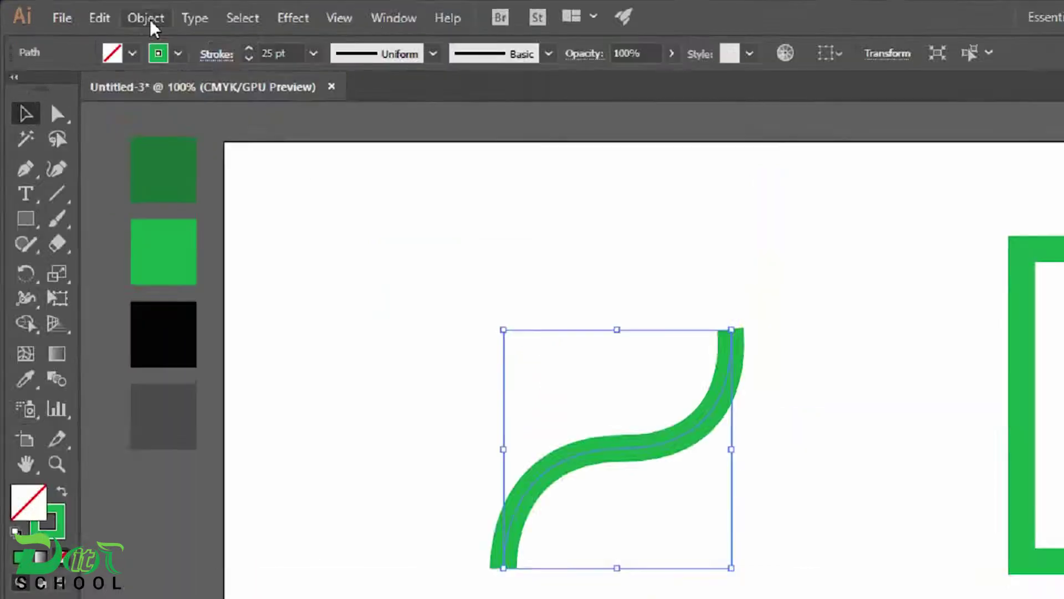
# Step: Expand the curve's stroke into a solid shape, with only Stroke checked
pyautogui.click(111, 16)
pyautogui.click(291, 361)
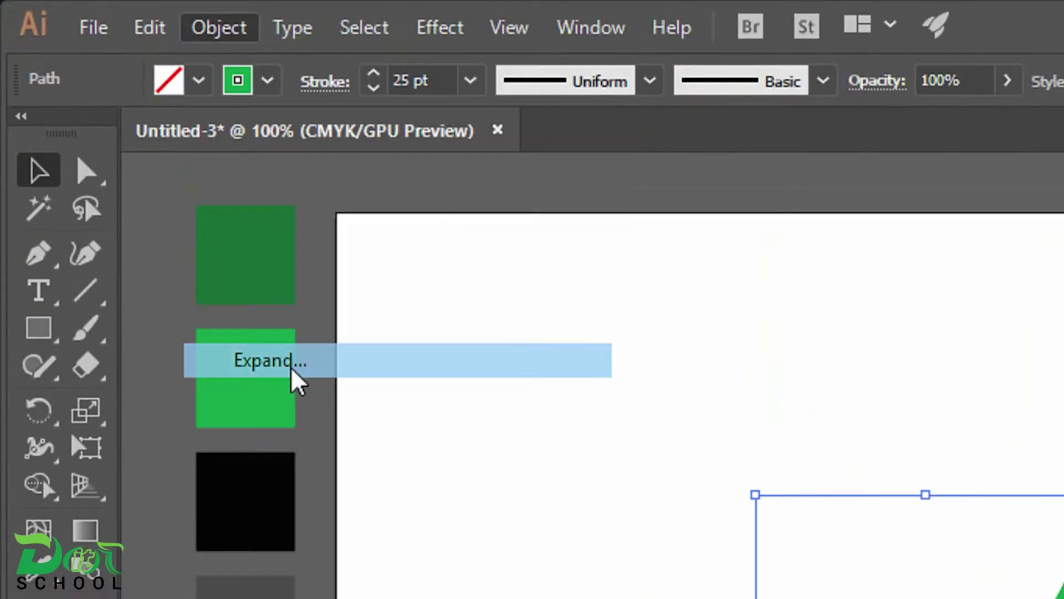
pyautogui.click(790, 423)
pyautogui.click(796, 452)
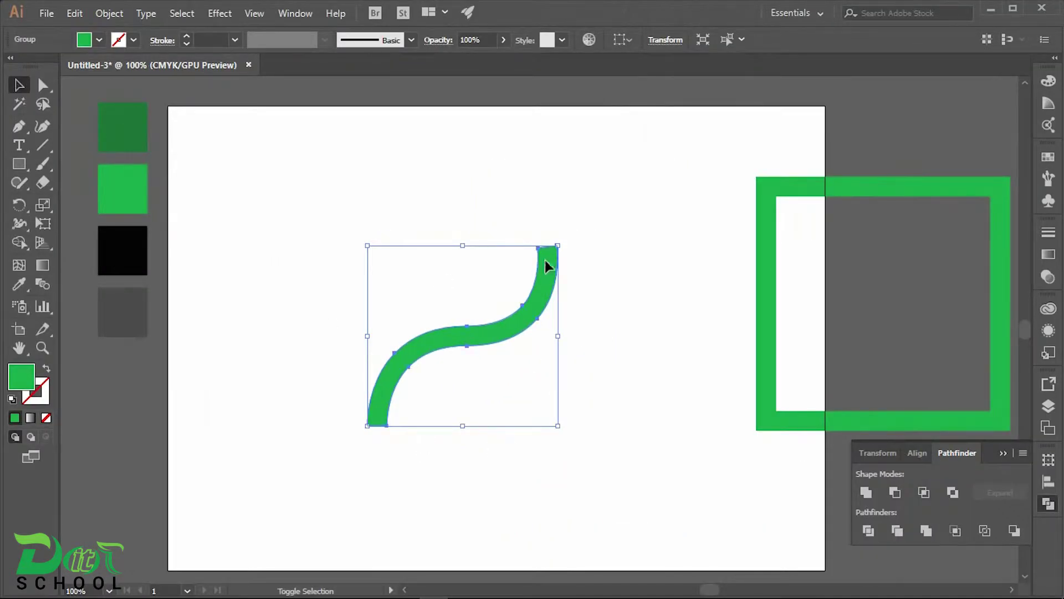
# Step: Enlarge the S-curve, bring the frame back onto the artboard, and place the curve over it
pyautogui.moveTo(558, 246); pyautogui.dragTo(609, 160)
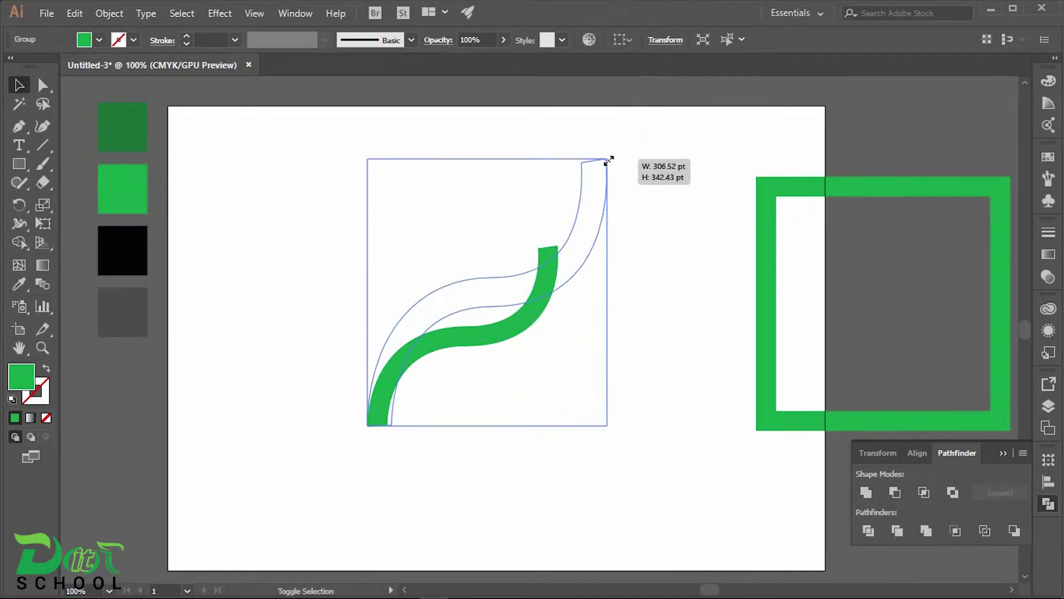
pyautogui.moveTo(608, 160); pyautogui.dragTo(648, 157)
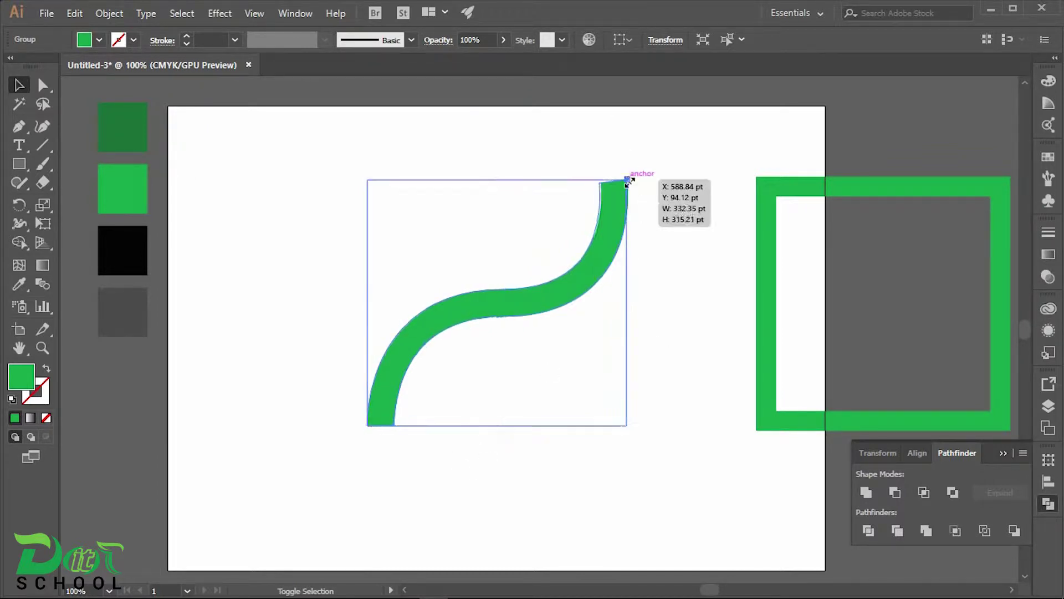
pyautogui.moveTo(585, 276); pyautogui.dragTo(369, 282)
pyautogui.moveTo(868, 187); pyautogui.dragTo(600, 208)
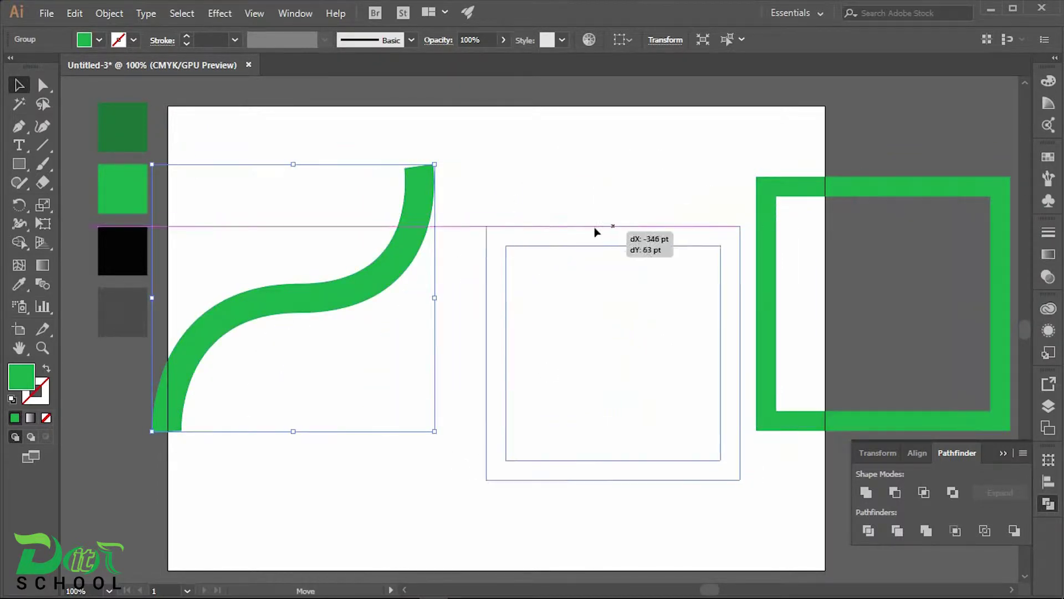
pyautogui.moveTo(395, 238)
pyautogui.mouseDown()
pyautogui.moveTo(723, 259)
pyautogui.moveTo(599, 328)
pyautogui.moveTo(610, 424)
pyautogui.mouseUp()
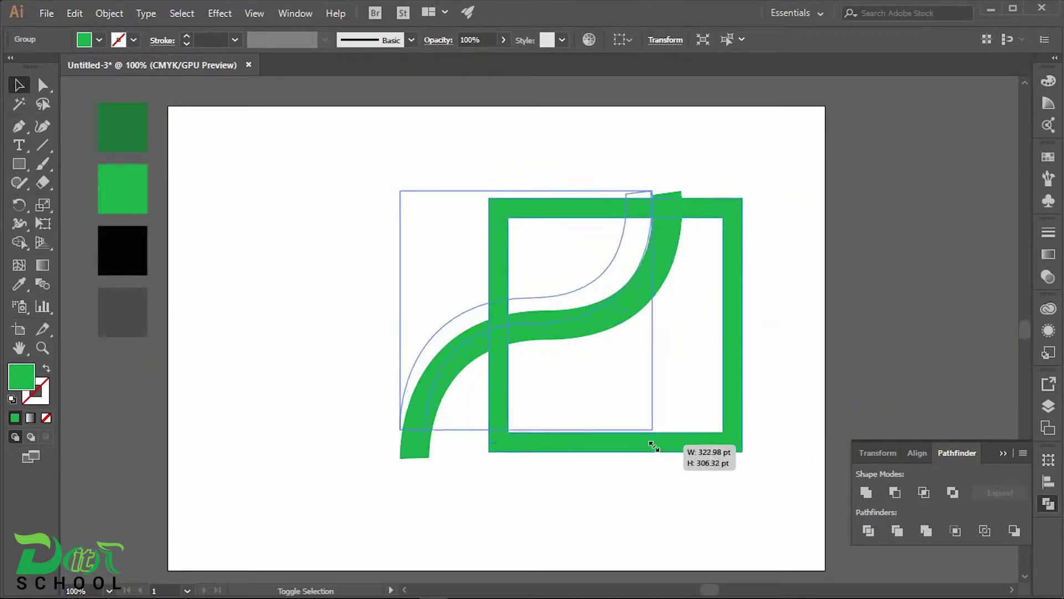
pyautogui.moveTo(683, 460); pyautogui.dragTo(649, 427)
pyautogui.moveTo(595, 311)
pyautogui.mouseDown()
pyautogui.moveTo(663, 322)
pyautogui.moveTo(656, 374)
pyautogui.mouseUp()
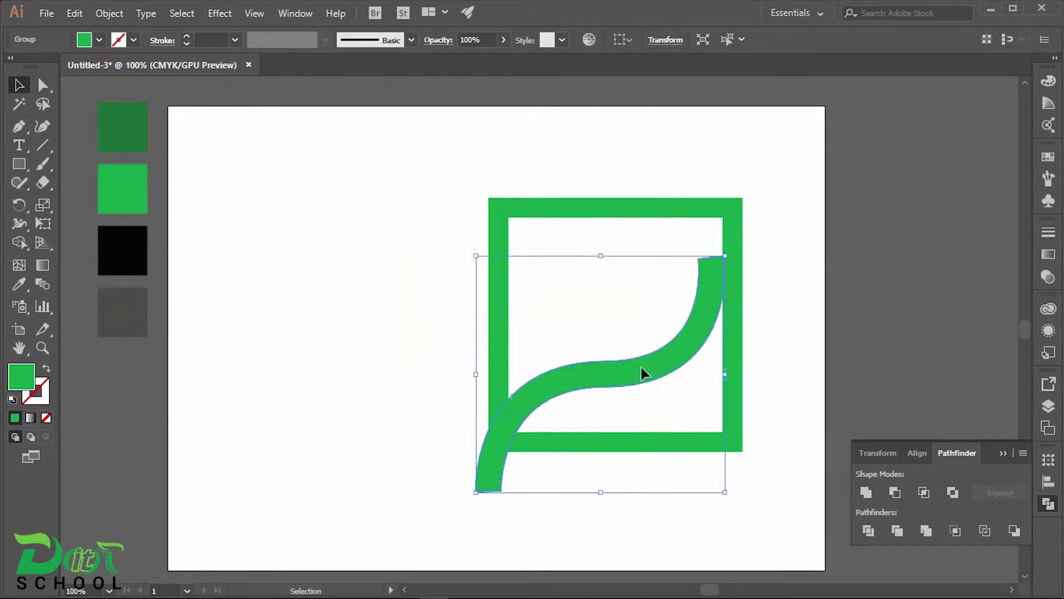
# Step: Rescale and tilt the S-curve so it runs diagonally corner to corner inside the frame
pyautogui.click(723, 256)
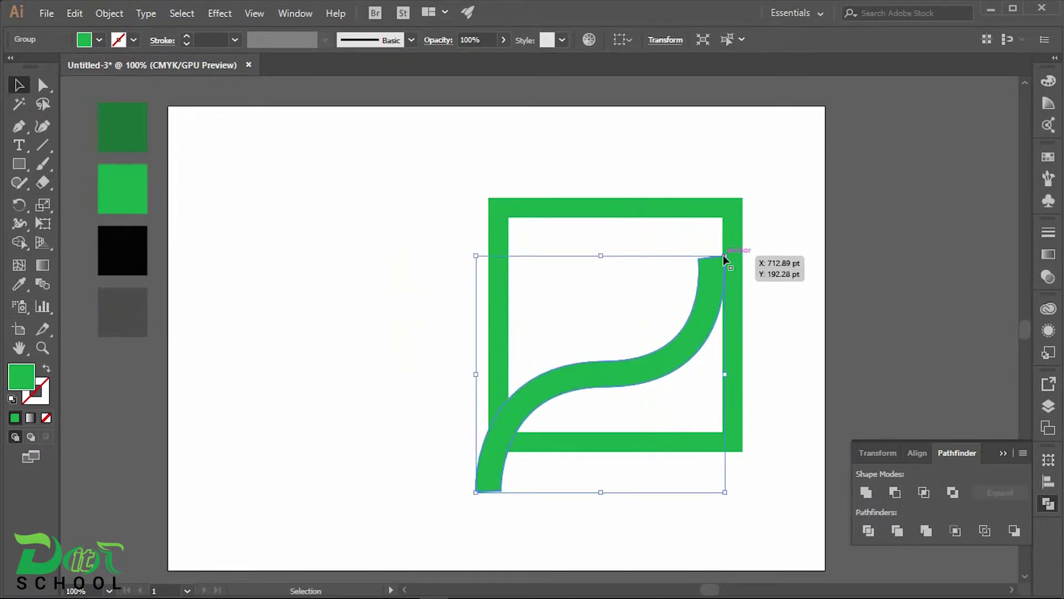
pyautogui.moveTo(724, 491); pyautogui.dragTo(743, 508)
pyautogui.moveTo(673, 373); pyautogui.dragTo(694, 310)
pyautogui.moveTo(763, 443); pyautogui.dragTo(786, 468)
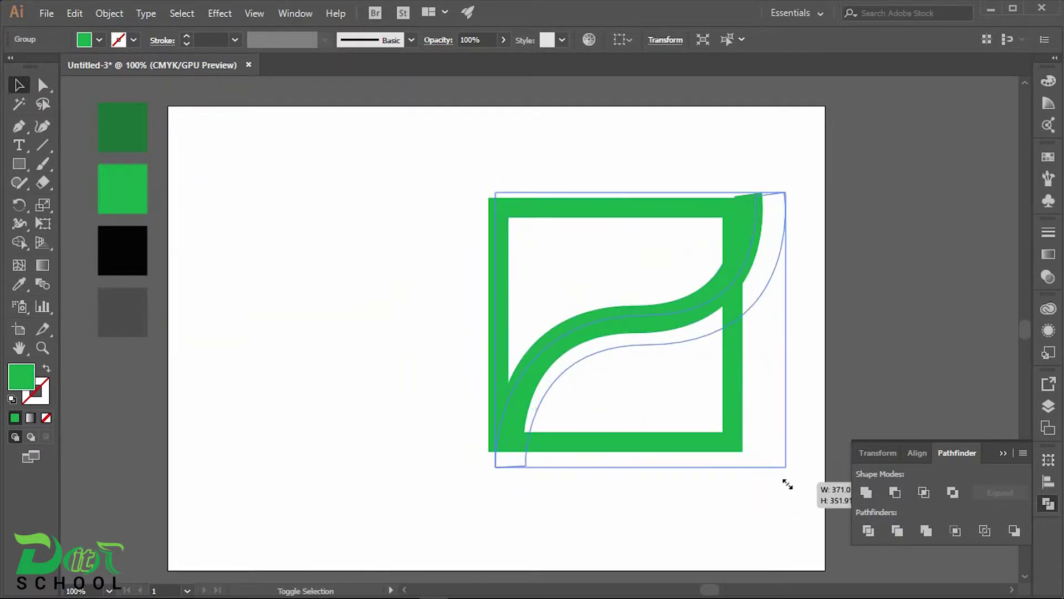
pyautogui.moveTo(698, 332); pyautogui.dragTo(669, 315)
pyautogui.moveTo(465, 457); pyautogui.dragTo(505, 454)
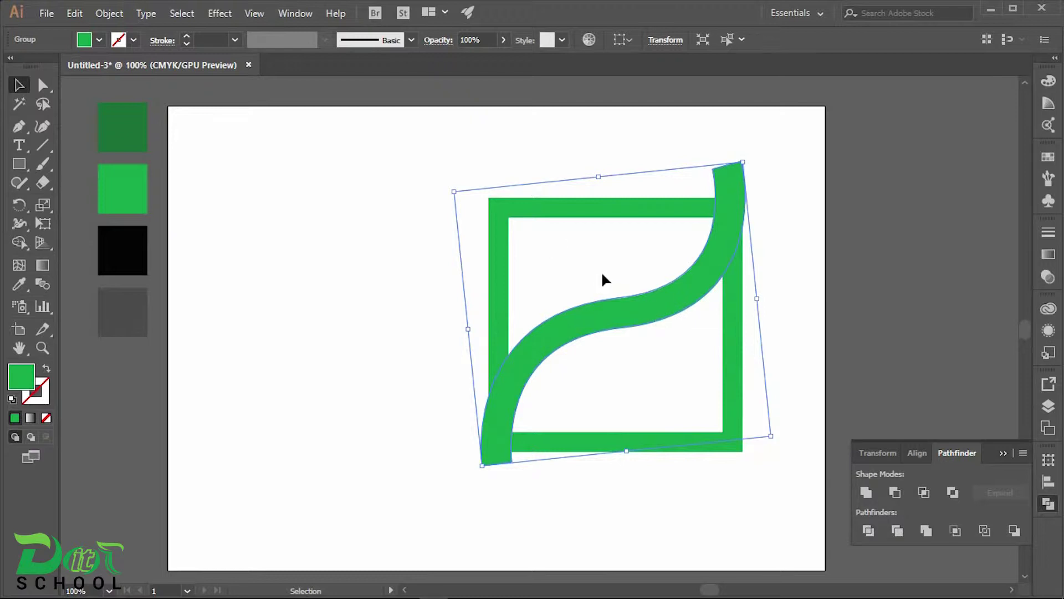
# Step: Create a mirrored copy of the S-curve with Transform > Reflect
pyautogui.rightClick(625, 308)
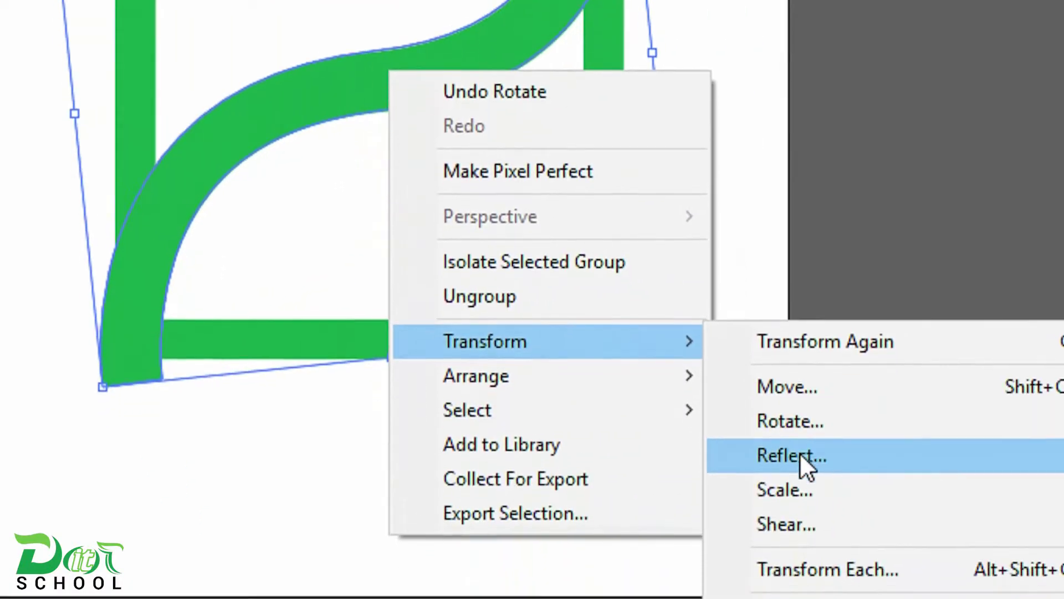
pyautogui.click(799, 452)
pyautogui.click(682, 214)
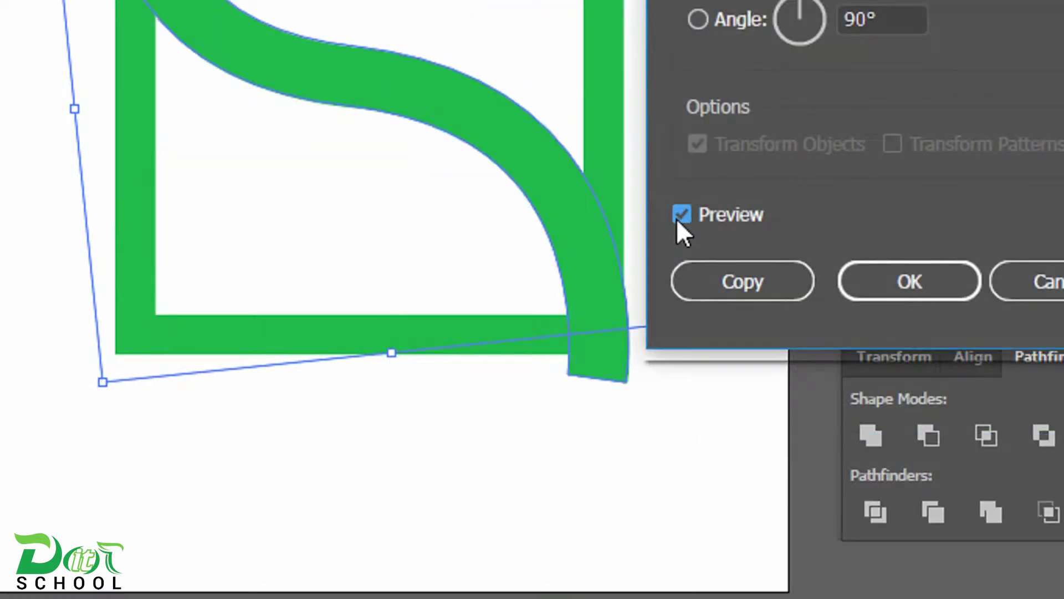
pyautogui.click(756, 283)
pyautogui.click(801, 183)
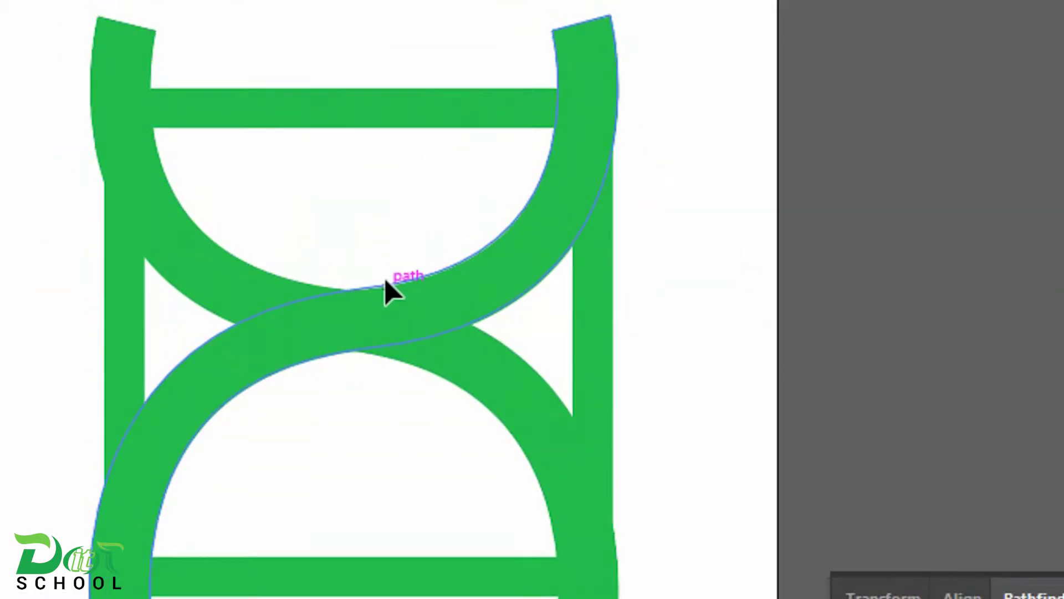
# Step: Group the two curves together into one hourglass
pyautogui.click(388, 288)
pyautogui.rightClick(380, 336)
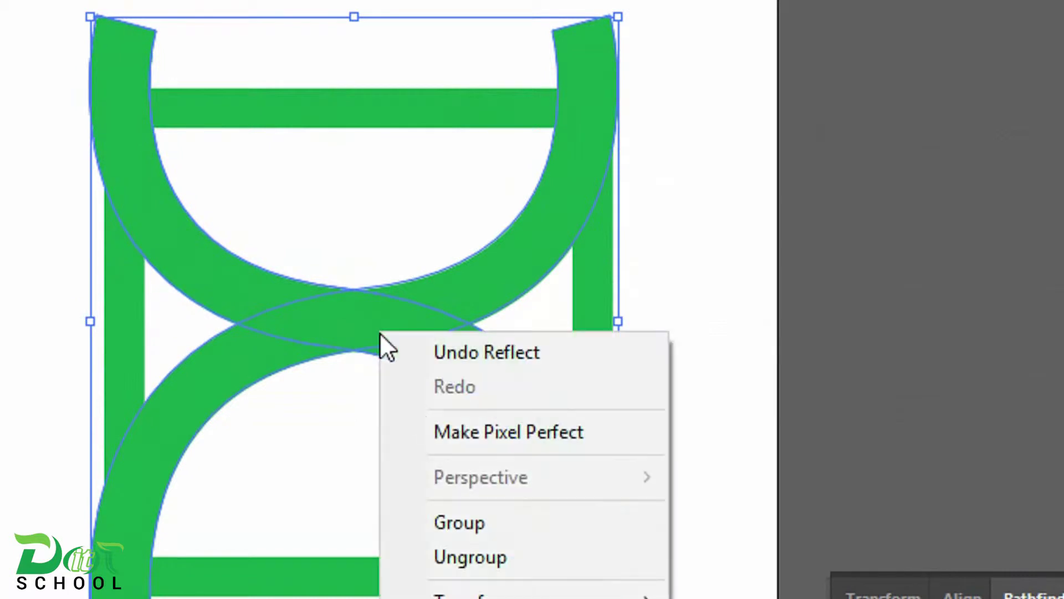
pyautogui.click(481, 460)
pyautogui.click(572, 173)
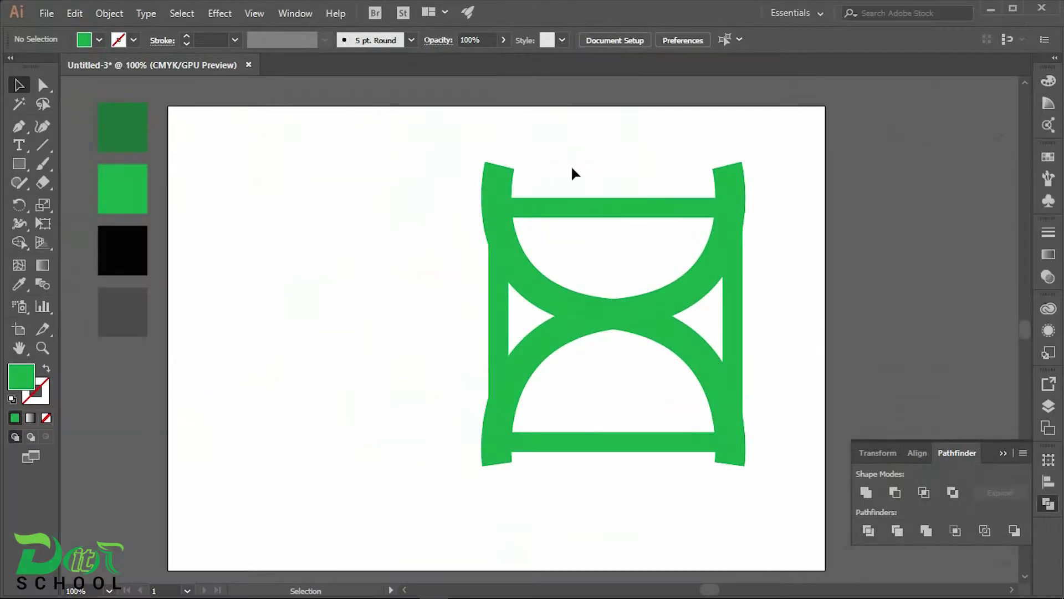
# Step: Align the hourglass shapes on vertical centres and place a spare copy at lower left
pyautogui.moveTo(663, 487); pyautogui.dragTo(664, 490)
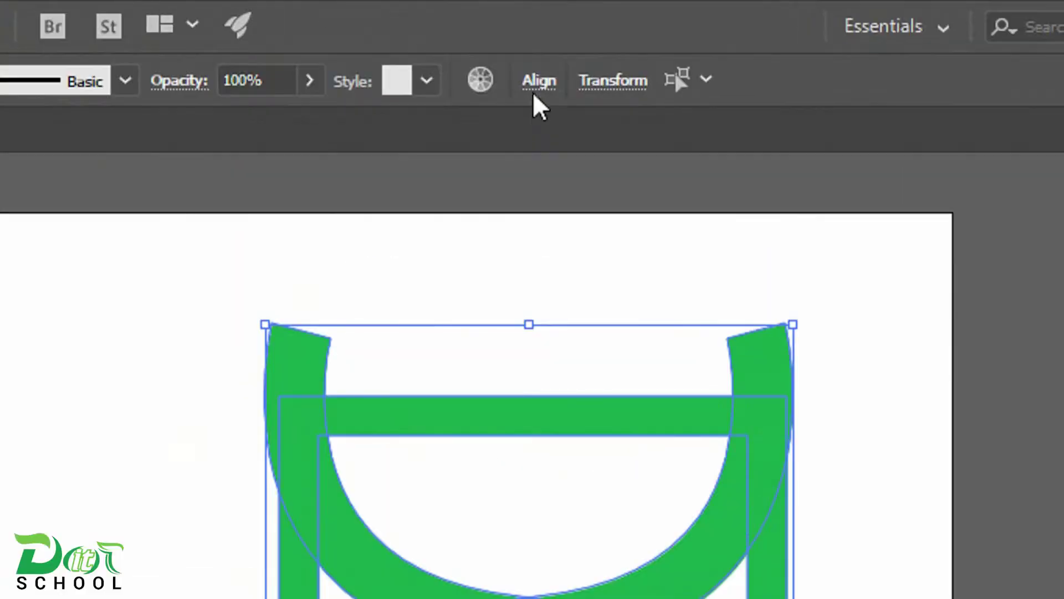
pyautogui.click(617, 44)
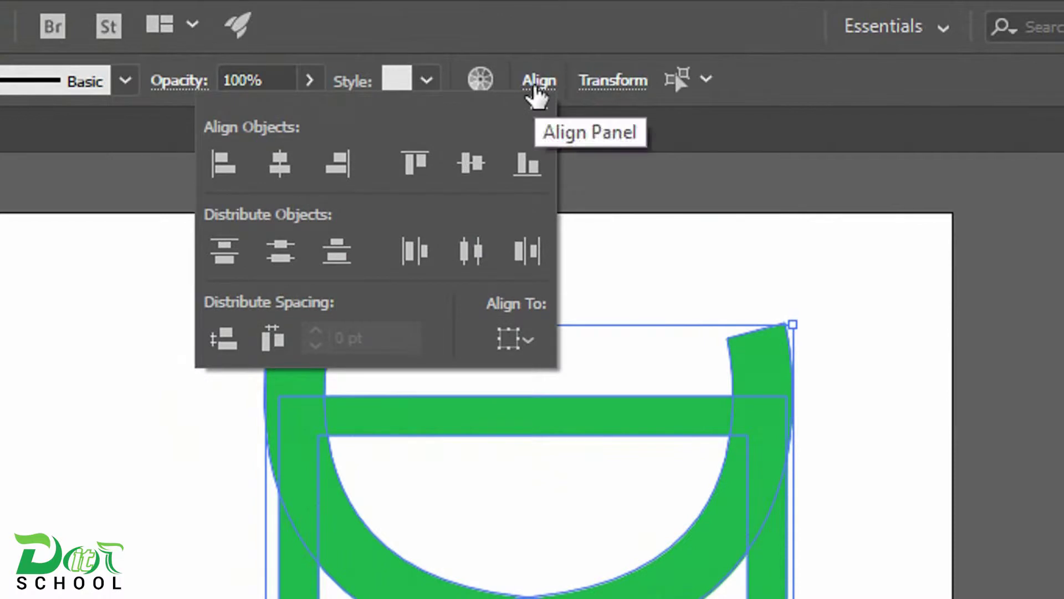
pyautogui.click(468, 169)
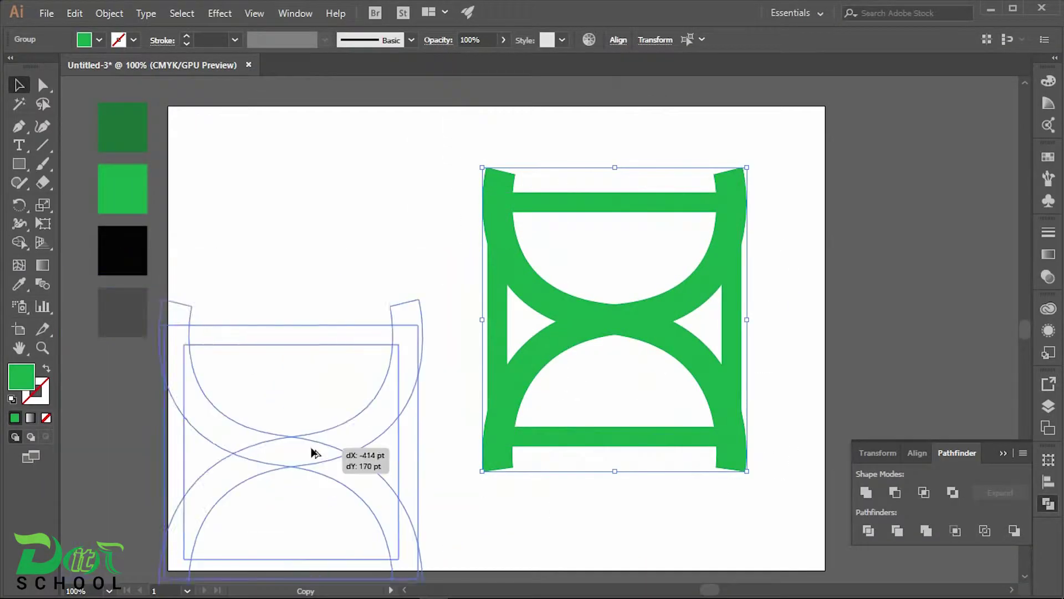
pyautogui.moveTo(636, 320); pyautogui.dragTo(277, 517)
pyautogui.hotkey('ctrl', 'shift', 'a')
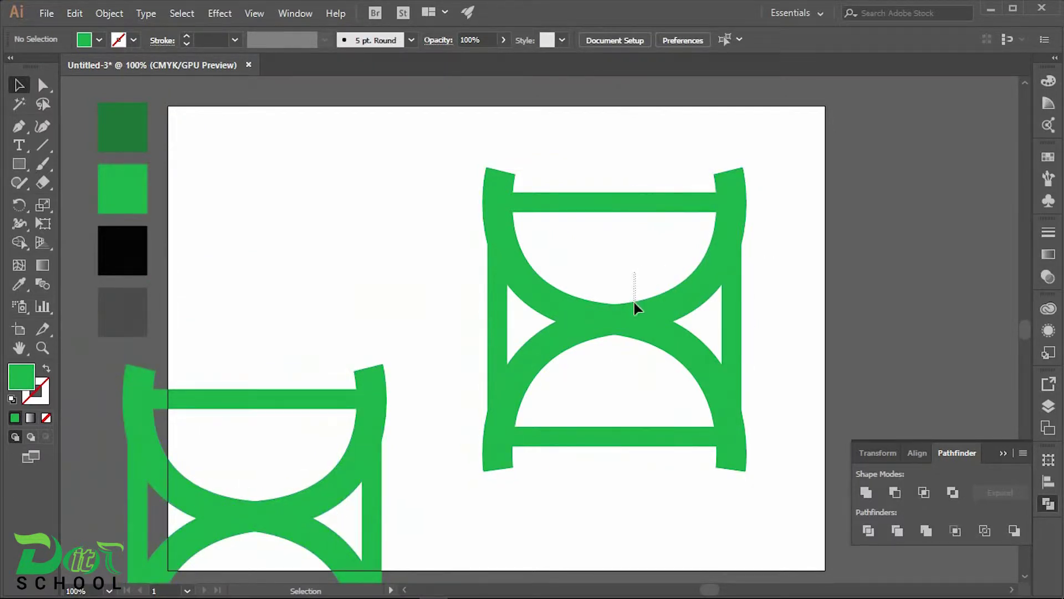
# Step: Split the original hourglass group into pieces with Pathfinder Divide
pyautogui.click(635, 302)
pyautogui.moveTo(792, 162); pyautogui.dragTo(452, 466)
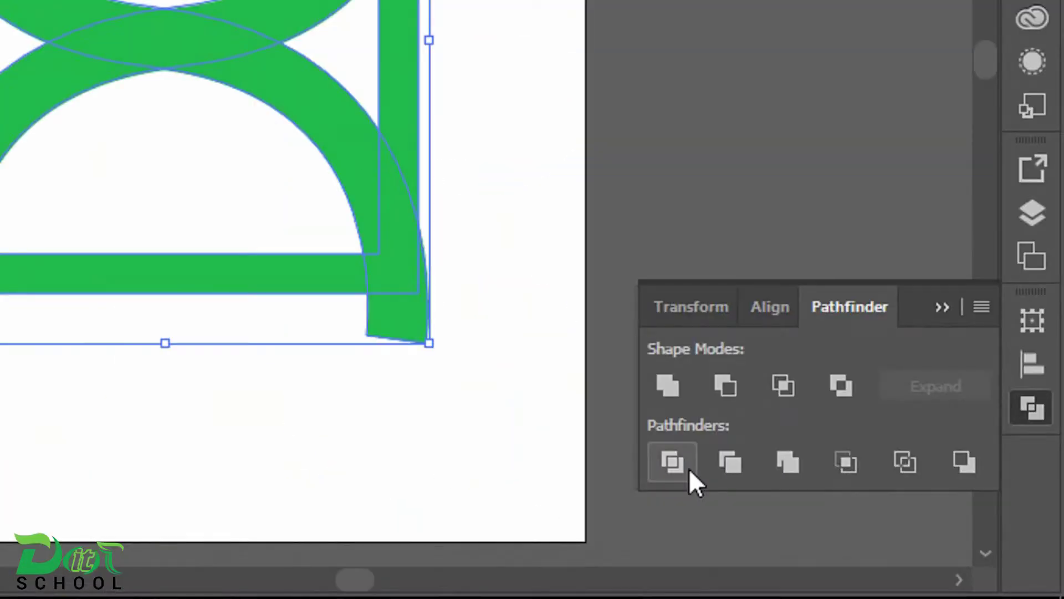
pyautogui.click(869, 531)
pyautogui.click(707, 537)
pyautogui.click(498, 464)
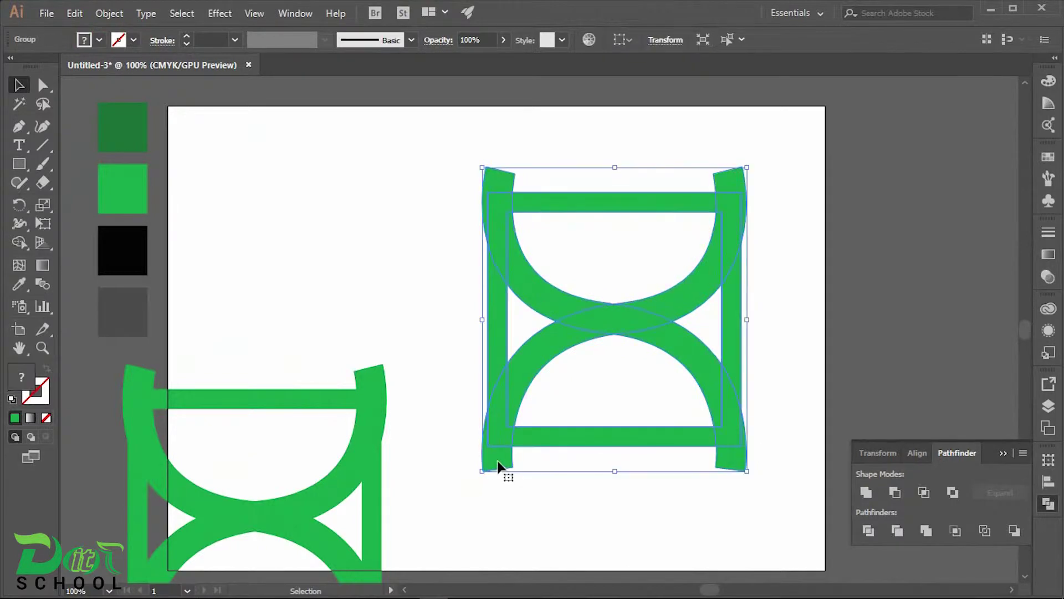
# Step: Ungroup the divided pieces and delete the leftover bottom-left pieces
pyautogui.rightClick(577, 314)
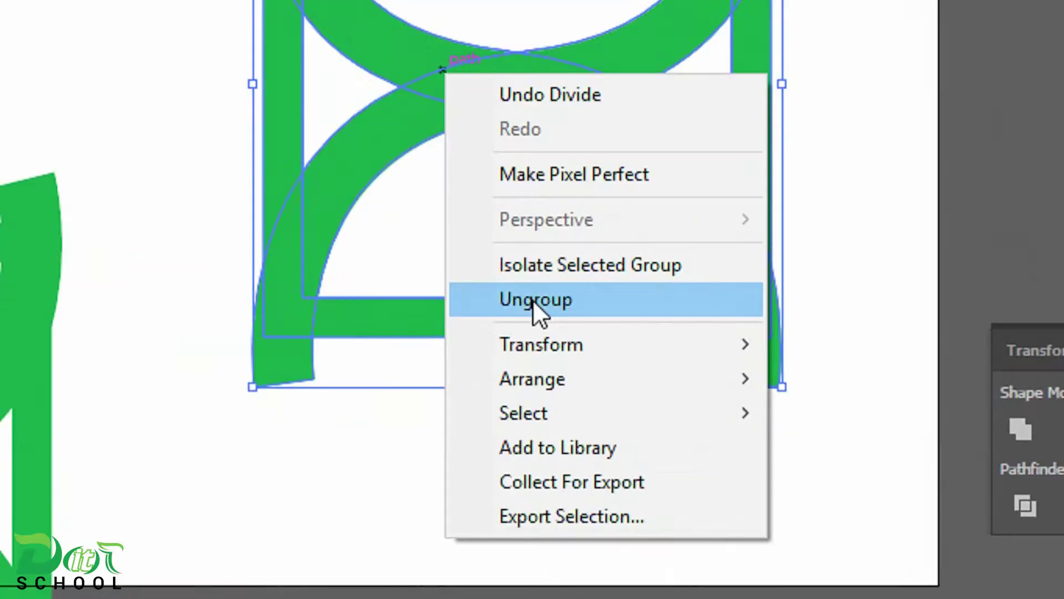
pyautogui.click(607, 428)
pyautogui.click(515, 477)
pyautogui.click(498, 460)
pyautogui.press('Delete')
pyautogui.click(551, 373)
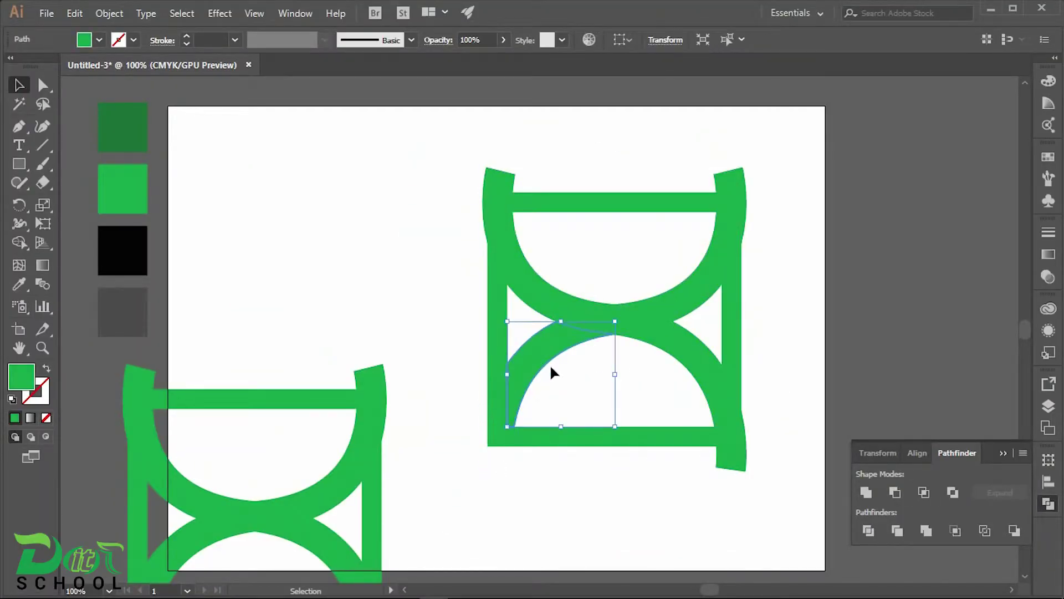
pyautogui.press('Delete')
# Step: Delete the flared pieces at the top-left, top-right and bottom-right
pyautogui.click(500, 183)
pyautogui.press('Delete')
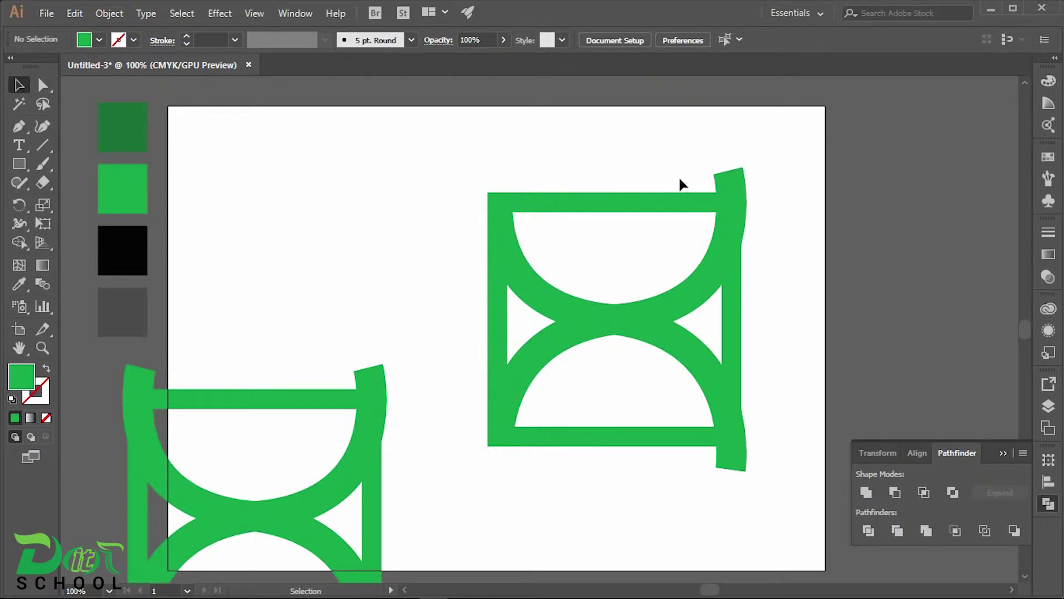
pyautogui.click(732, 183)
pyautogui.press('Delete')
pyautogui.click(745, 465)
pyautogui.press('Delete')
# Step: Sample the dark green swatch onto the central lens with the Eyedropper
pyautogui.click(591, 318)
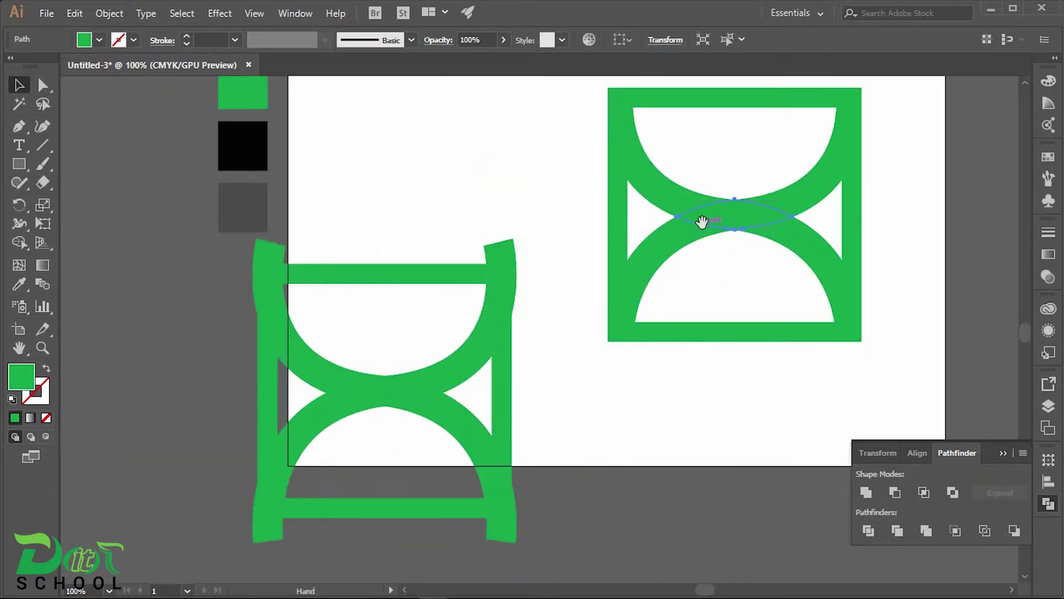
pyautogui.moveTo(592, 317); pyautogui.dragTo(607, 282)
pyautogui.click(19, 285)
pyautogui.click(149, 95)
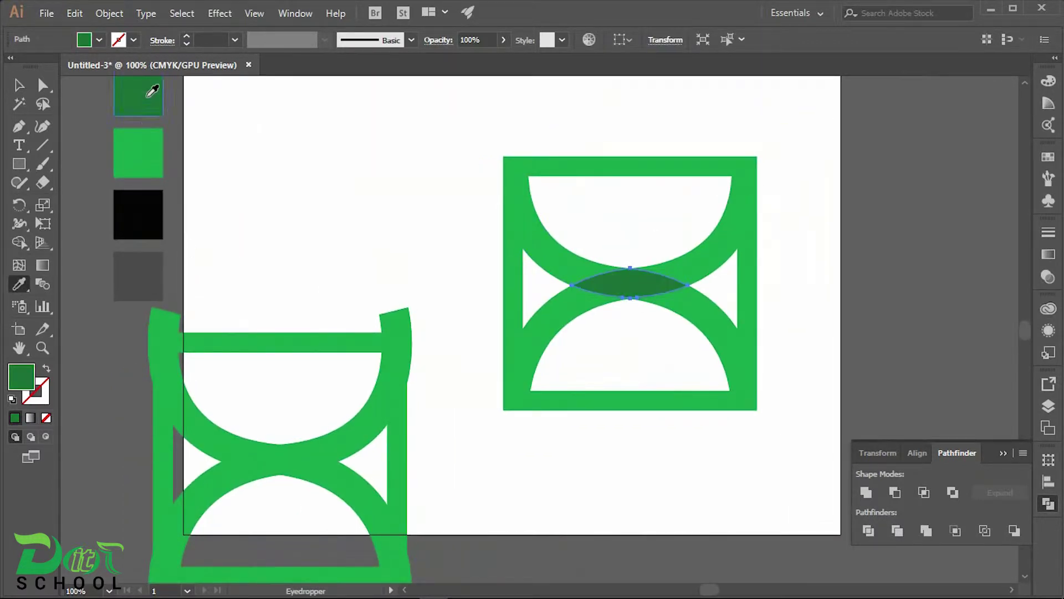
pyautogui.press('v')
pyautogui.click(534, 254)
# Step: Fill the upper-right and upper-left arcs with dark green
pyautogui.click(538, 217)
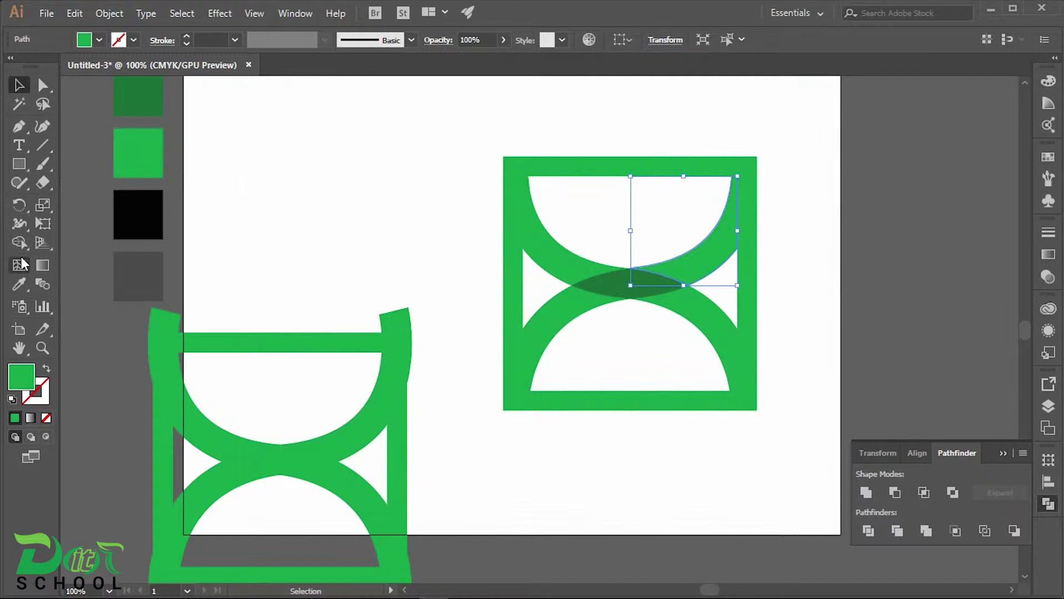
pyautogui.click(19, 284)
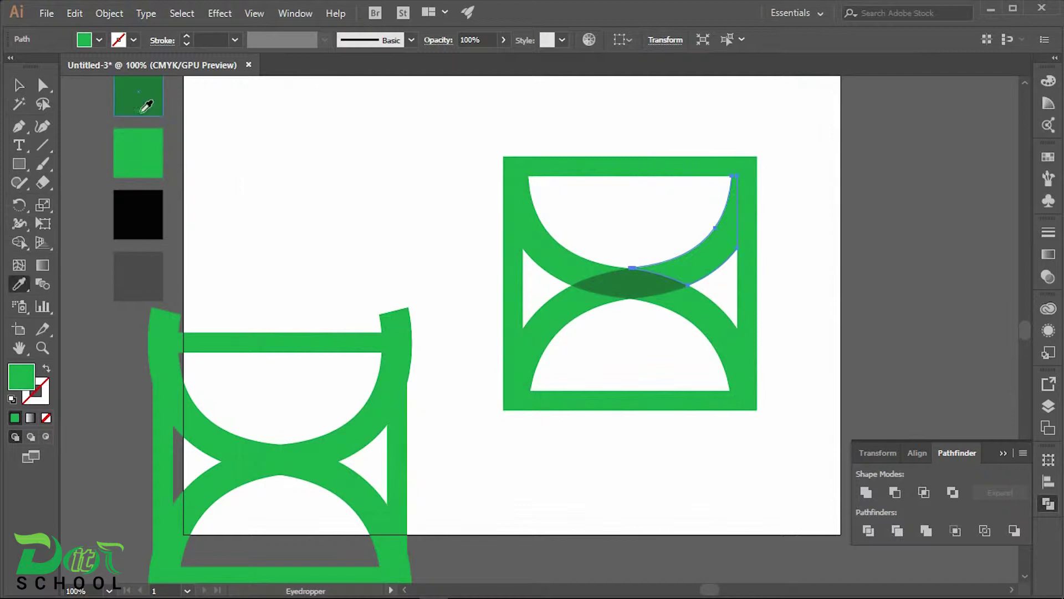
pyautogui.click(144, 102)
pyautogui.click(19, 85)
pyautogui.click(560, 261)
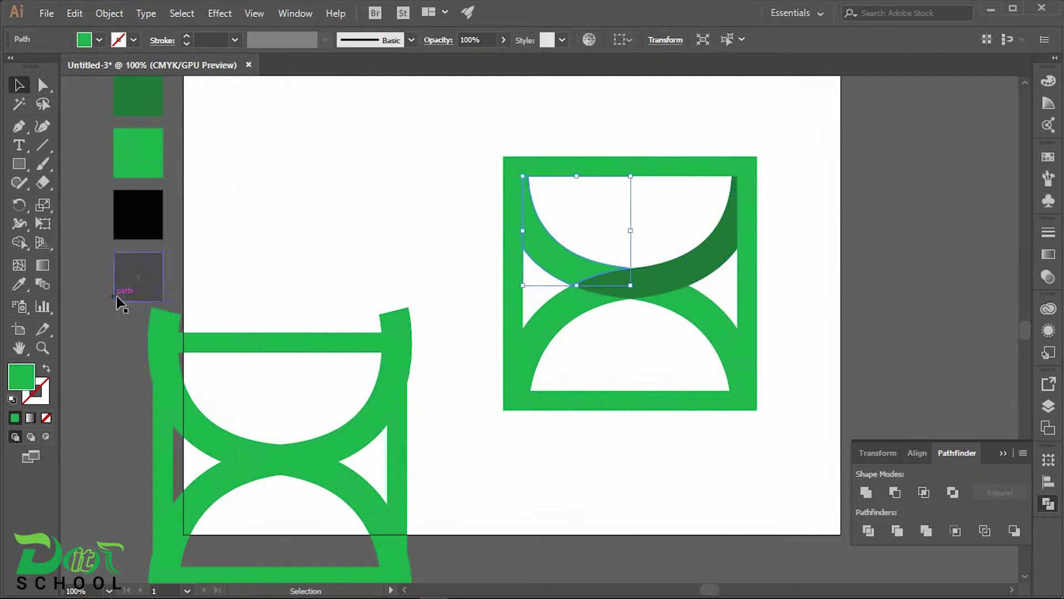
pyautogui.press('i')
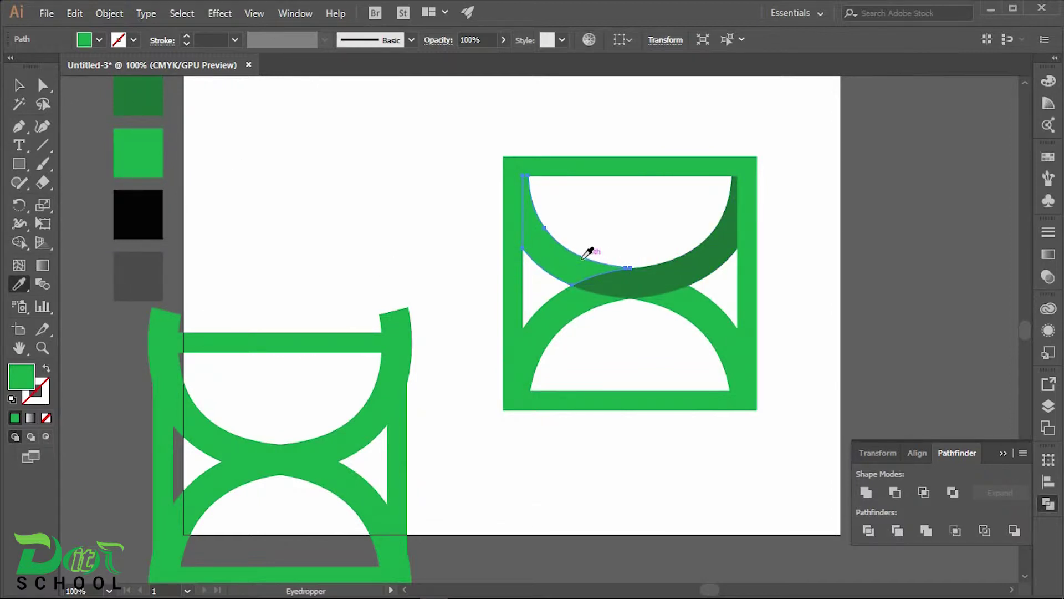
pyautogui.click(687, 262)
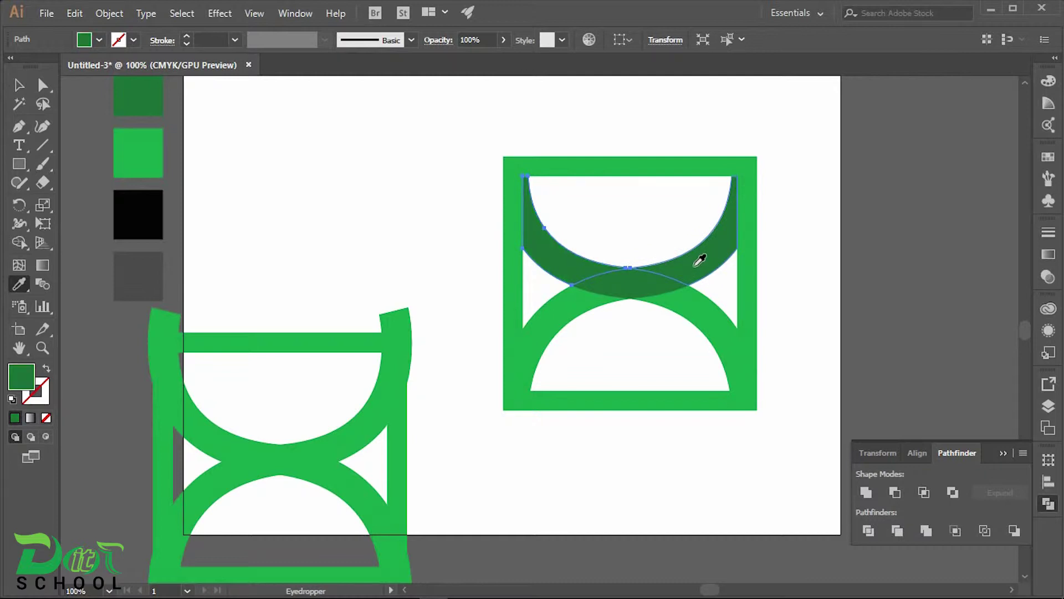
# Step: Fill the lower-right and lower-left arcs with dark green
pyautogui.keyDown('ctrl'); pyautogui.click(718, 308); pyautogui.keyUp('ctrl')
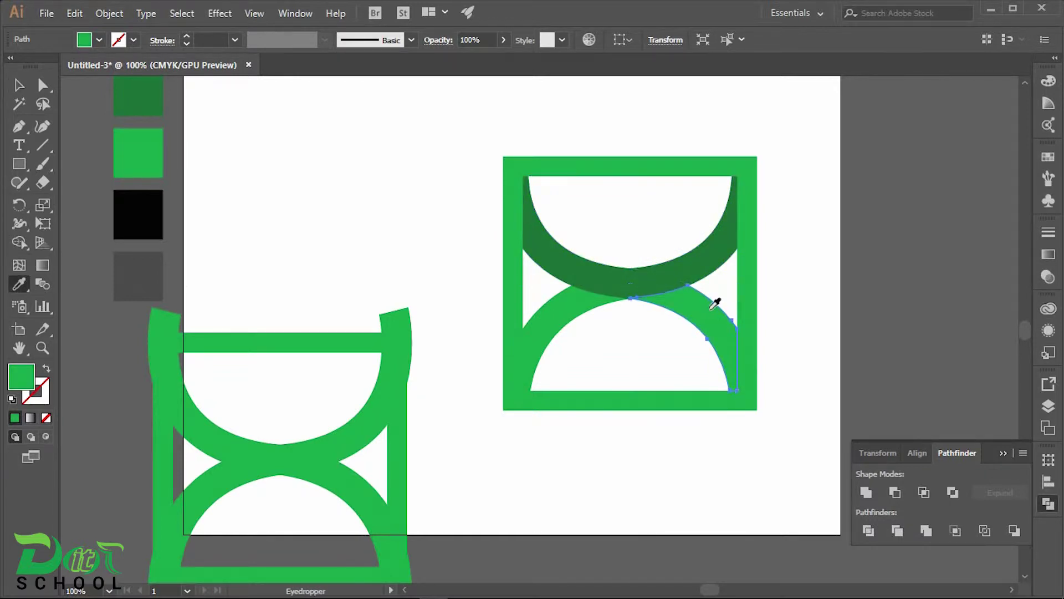
pyautogui.click(716, 255)
pyautogui.keyDown('ctrl'); pyautogui.click(572, 314); pyautogui.keyUp('ctrl')
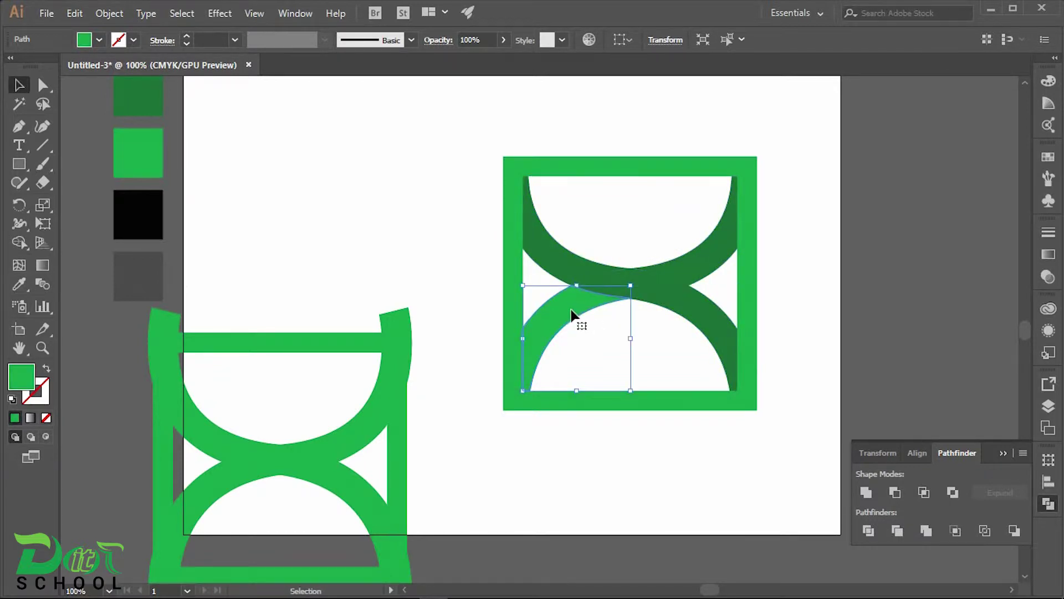
pyautogui.click(711, 264)
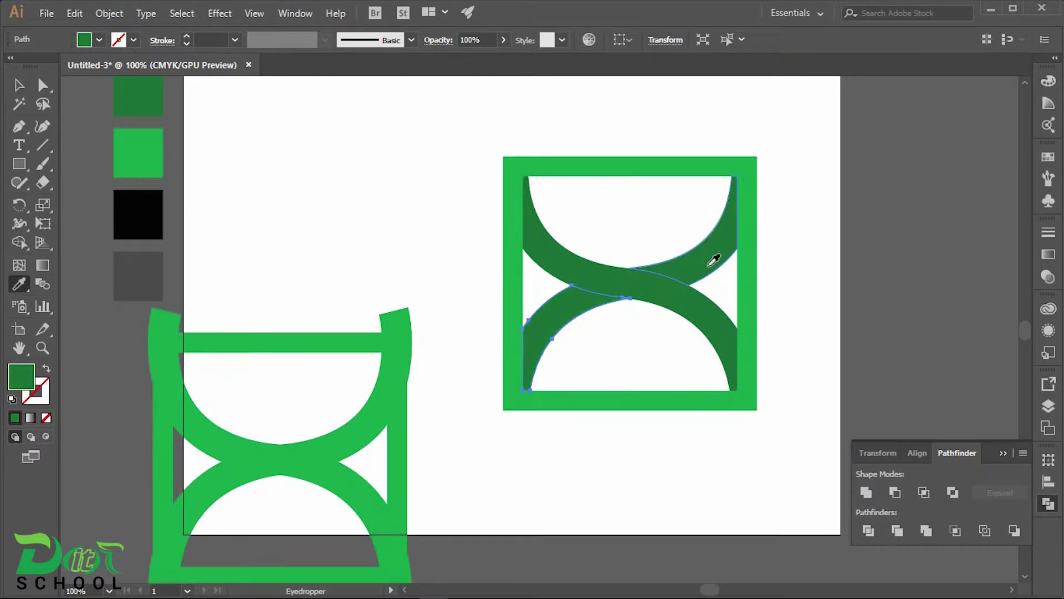
# Step: Restore the central lens to the light green swatch
pyautogui.keyDown('ctrl'); pyautogui.click(648, 283); pyautogui.keyUp('ctrl')
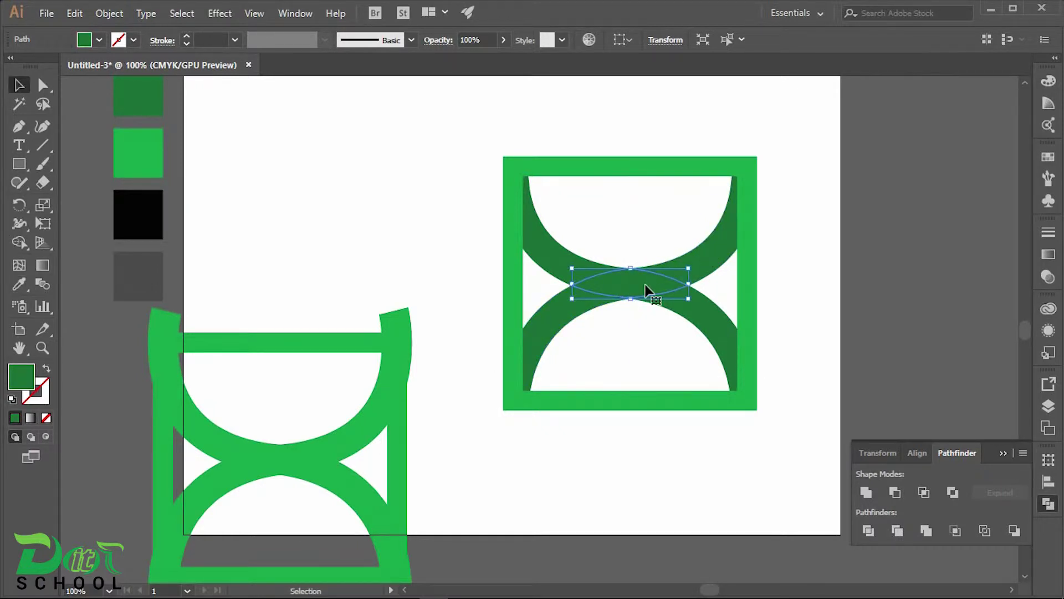
pyautogui.click(161, 154)
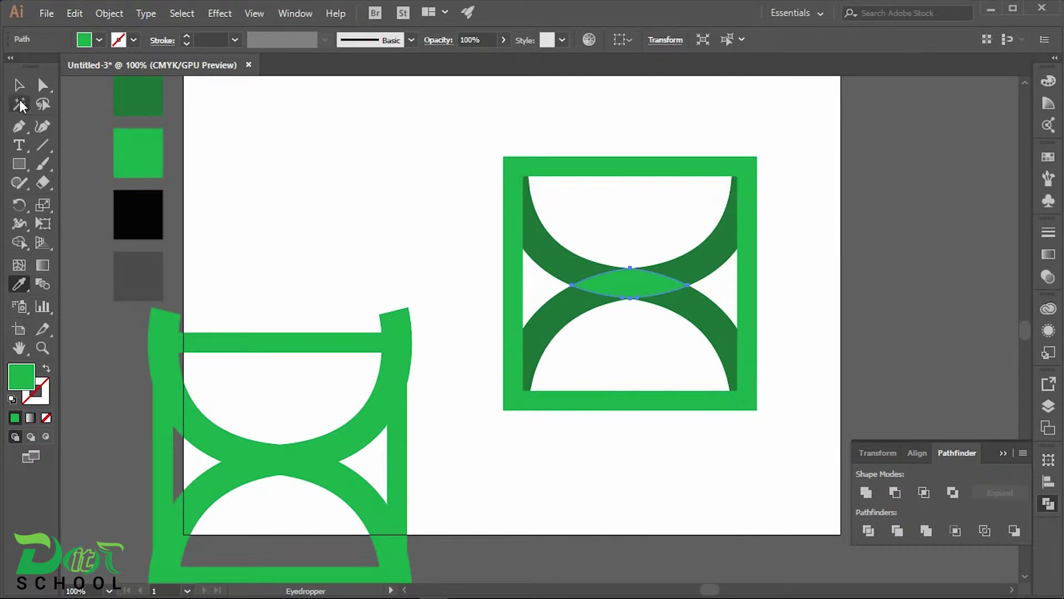
pyautogui.click(19, 85)
pyautogui.click(294, 166)
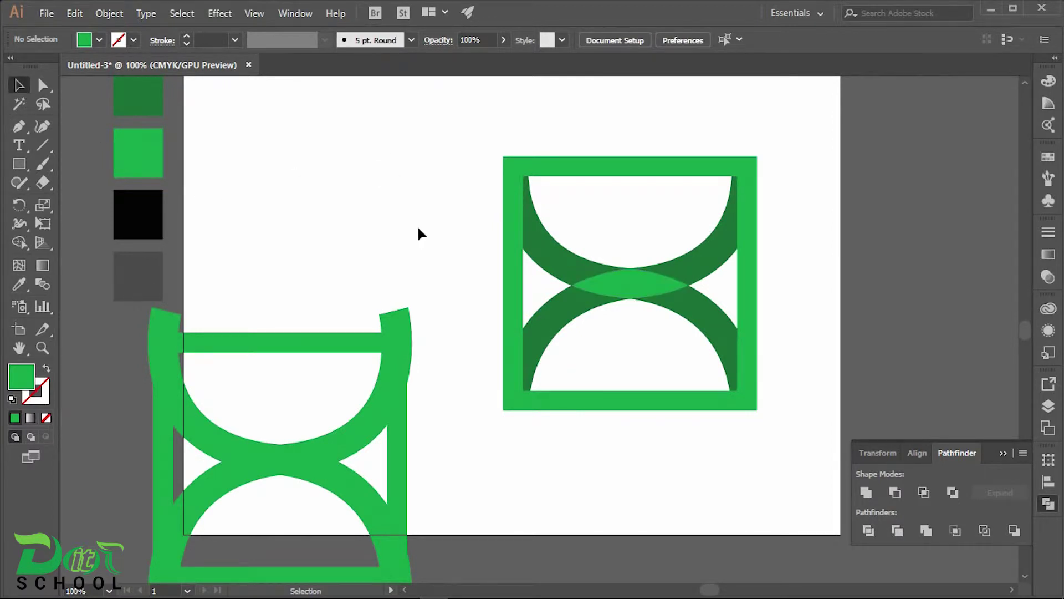
# Step: Colour the frame's left and right edge slivers with the arcs' dark green
pyautogui.click(507, 222)
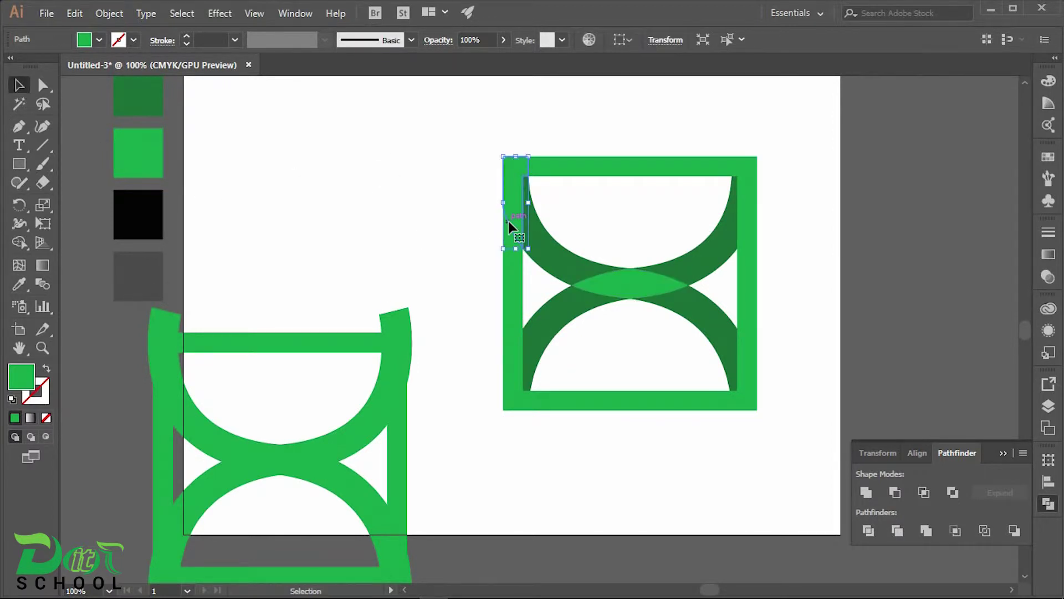
pyautogui.click(483, 268)
pyautogui.moveTo(488, 156); pyautogui.dragTo(516, 432)
pyautogui.click(516, 432)
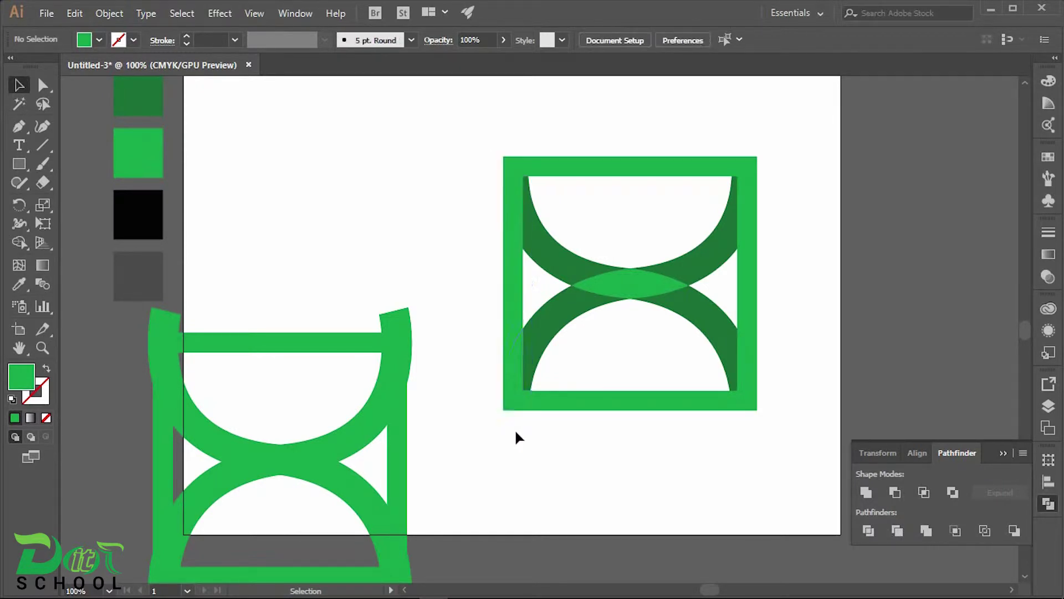
pyautogui.click(518, 294)
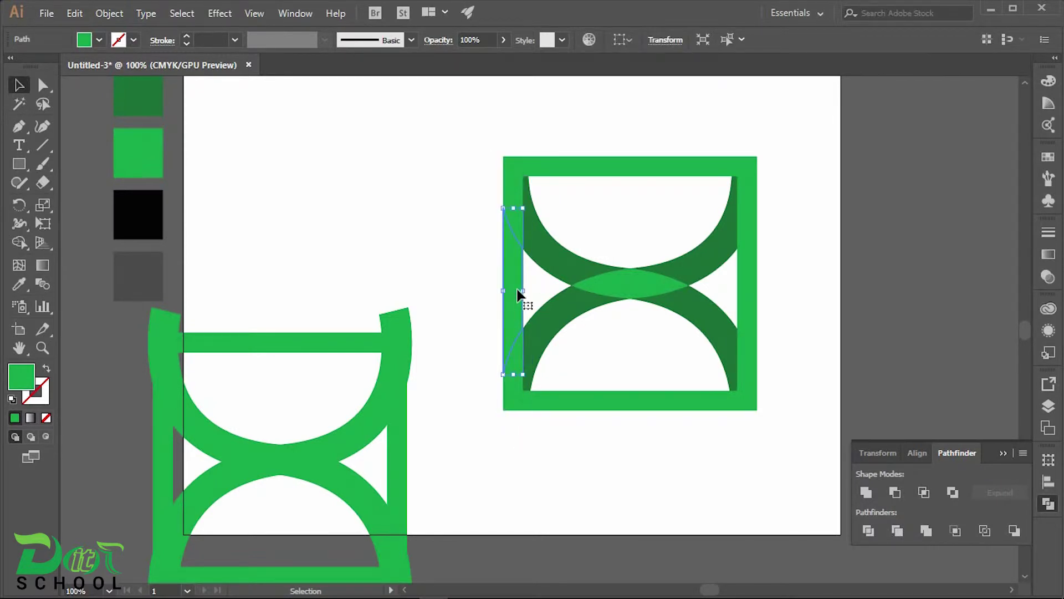
pyautogui.press('i')
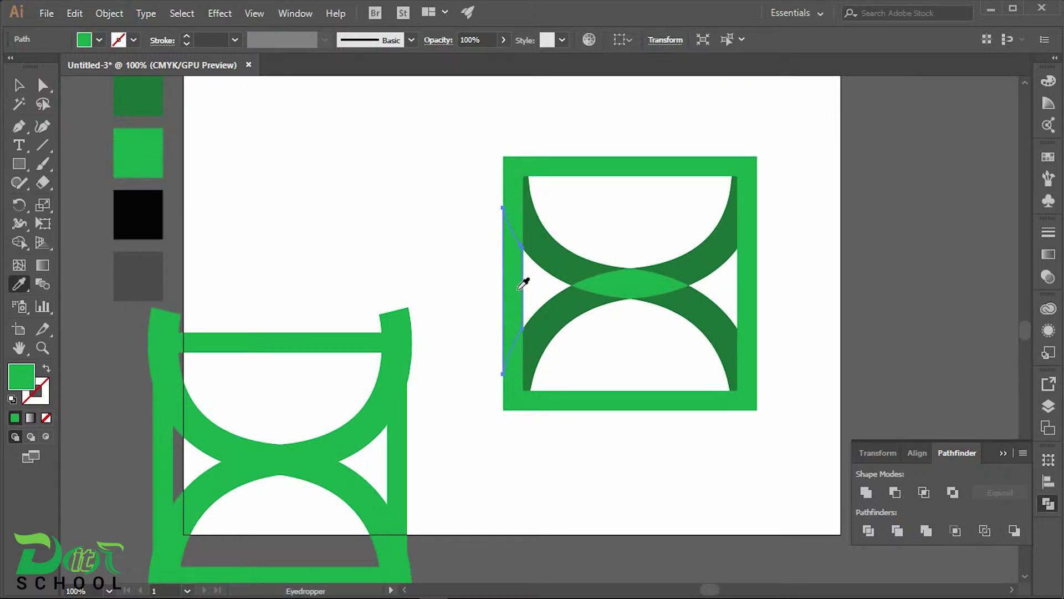
pyautogui.click(561, 263)
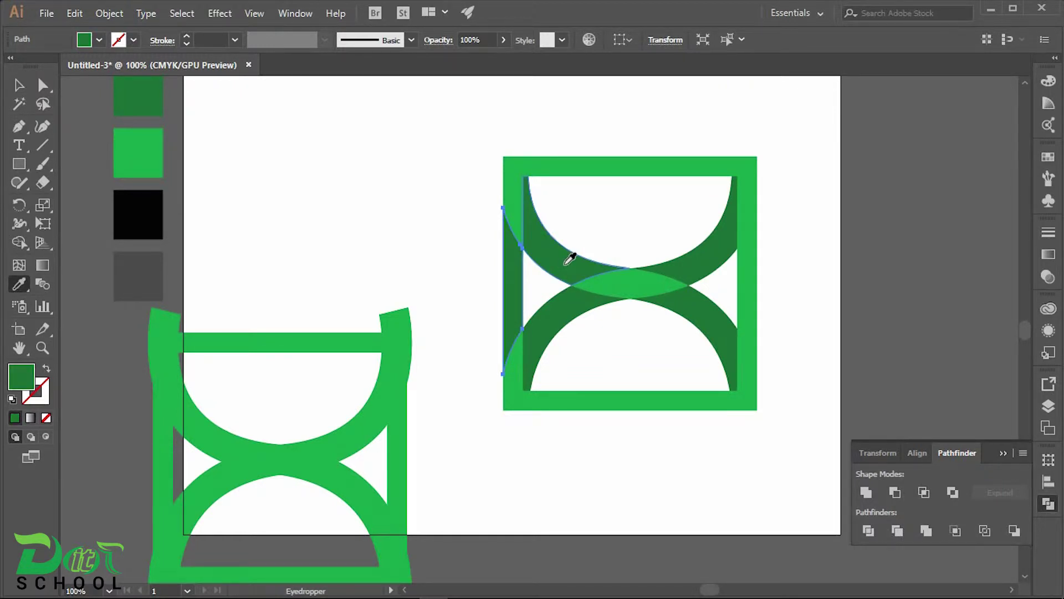
pyautogui.keyDown('ctrl'); pyautogui.click(750, 291); pyautogui.keyUp('ctrl')
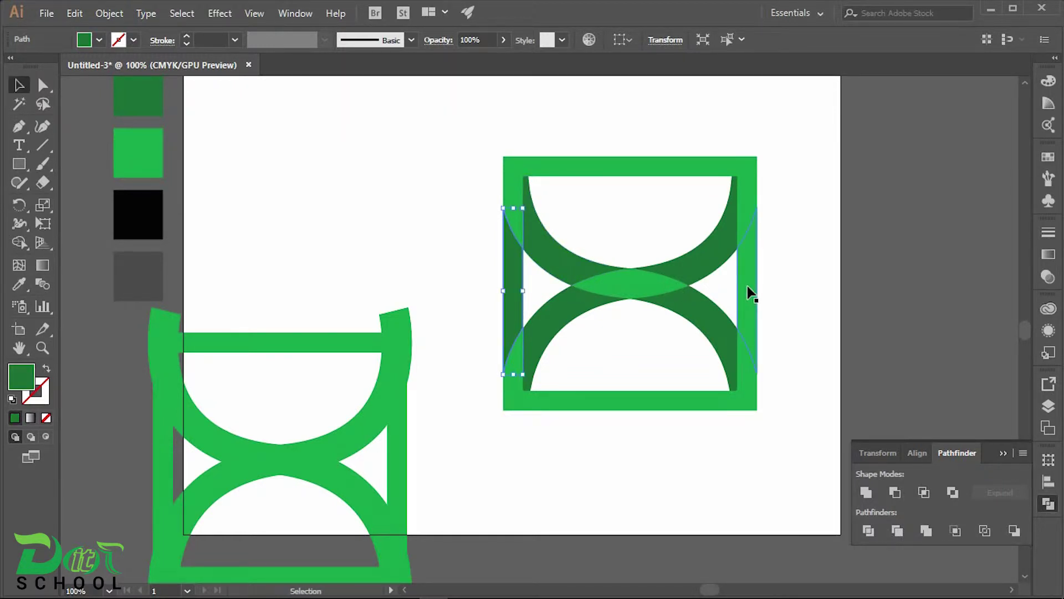
pyautogui.click(710, 263)
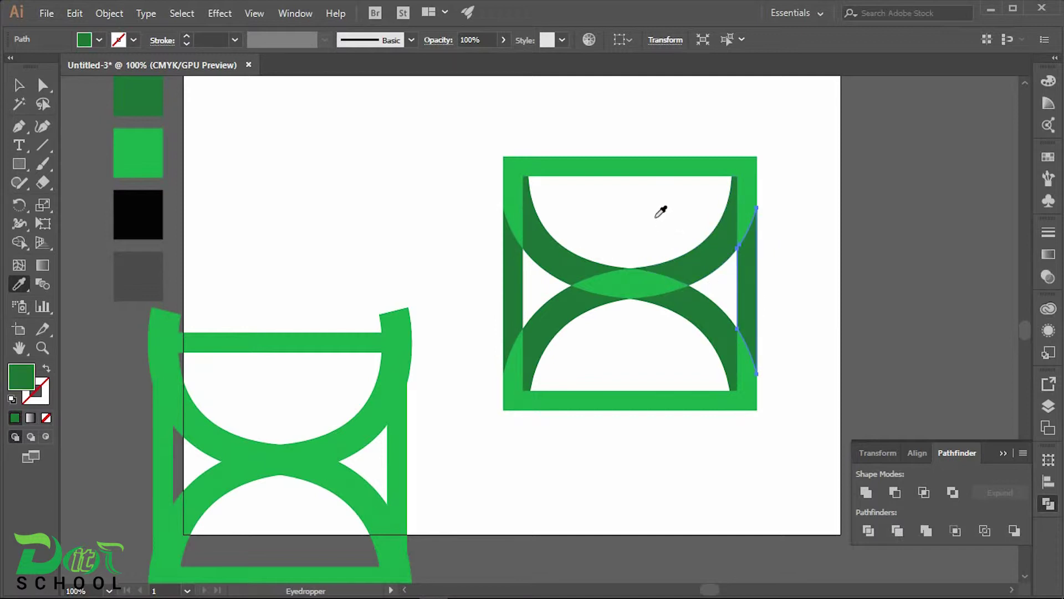
# Step: Colour the frame's top and bottom bars with the same dark green
pyautogui.keyDown('ctrl'); pyautogui.click(642, 169); pyautogui.keyUp('ctrl')
pyautogui.press('i')
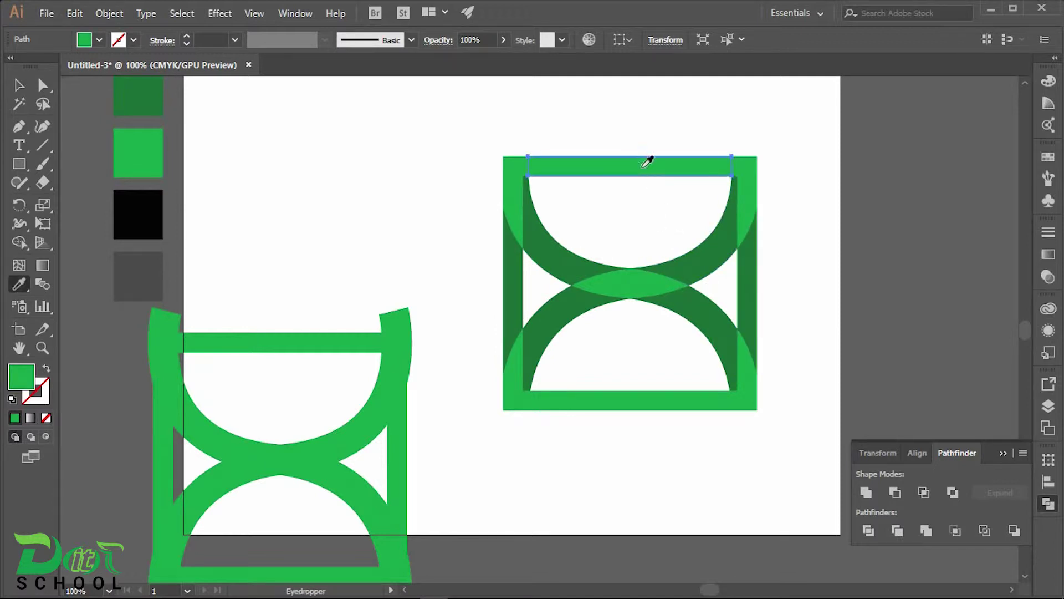
pyautogui.click(696, 266)
pyautogui.press('v')
pyautogui.click(647, 404)
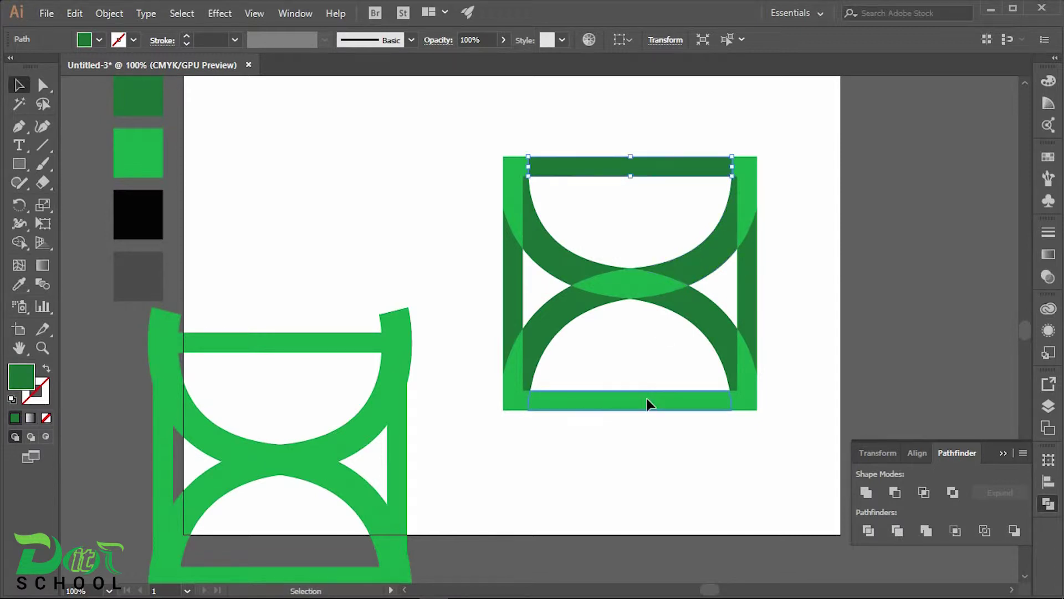
pyautogui.press('i')
pyautogui.click(707, 319)
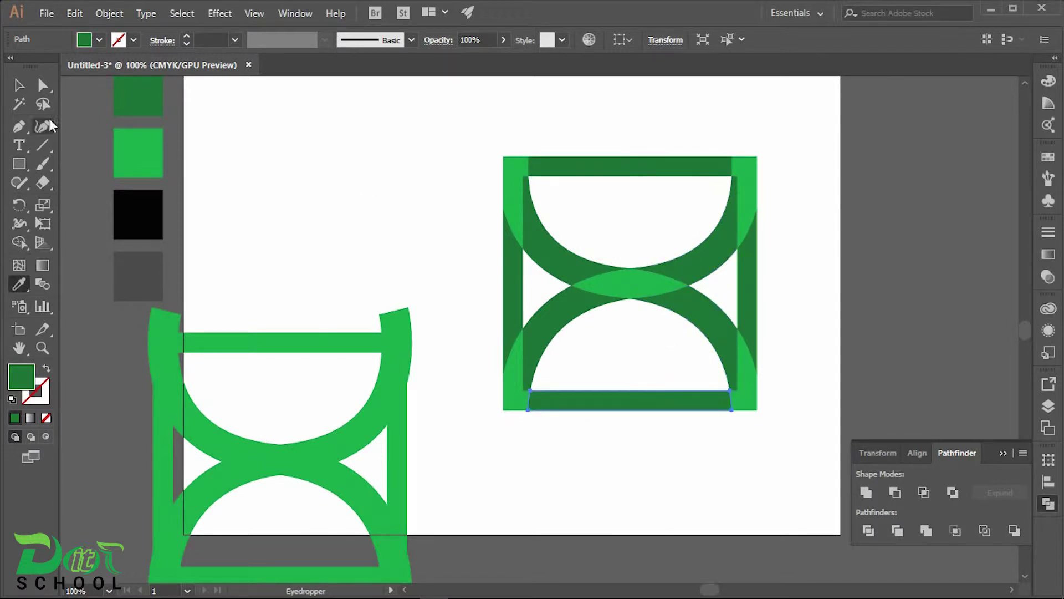
pyautogui.click(19, 85)
pyautogui.click(404, 202)
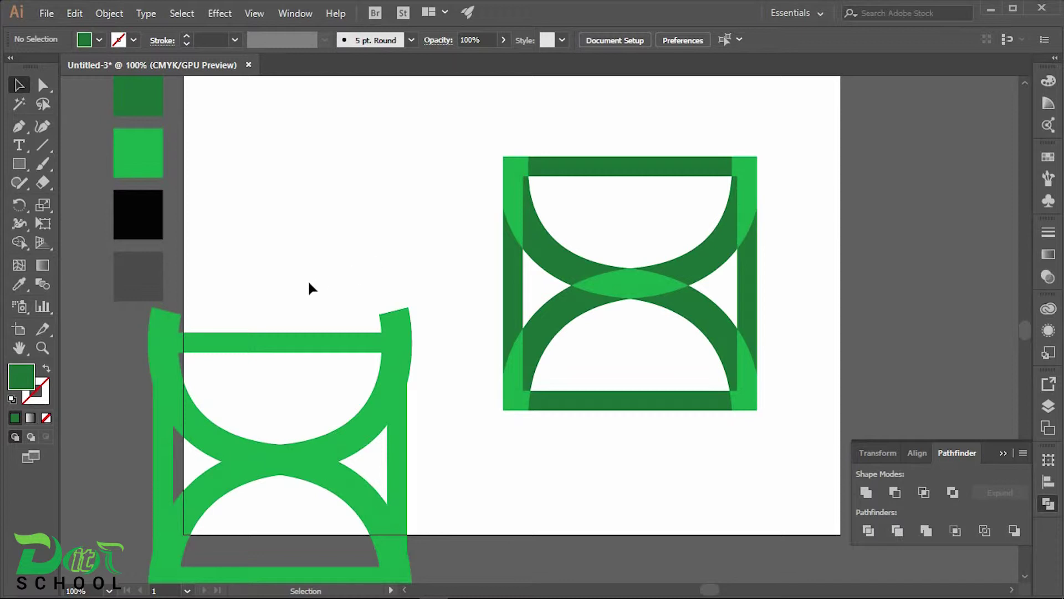
# Step: Delete the spare bright-green copy at left, then select the whole two-tone square
pyautogui.moveTo(308, 288); pyautogui.dragTo(379, 458)
pyautogui.moveTo(391, 488); pyautogui.dragTo(394, 498)
pyautogui.press('i')
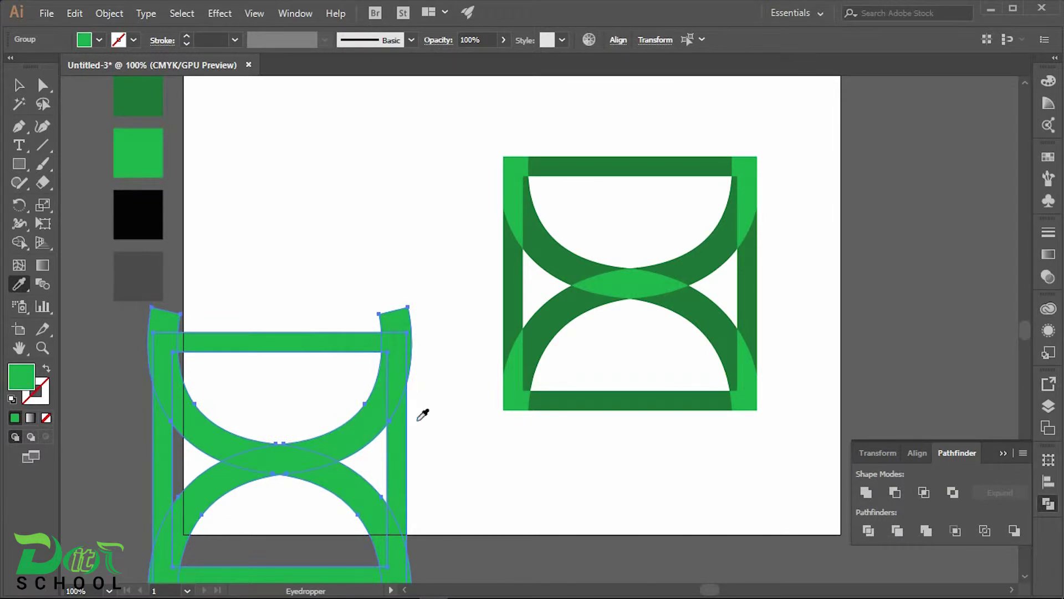
pyautogui.press('v')
pyautogui.hotkey('ctrl', '-')
pyautogui.moveTo(369, 236)
pyautogui.mouseDown()
pyautogui.moveTo(330, 383)
pyautogui.moveTo(290, 467)
pyautogui.mouseUp()
pyautogui.press('Delete')
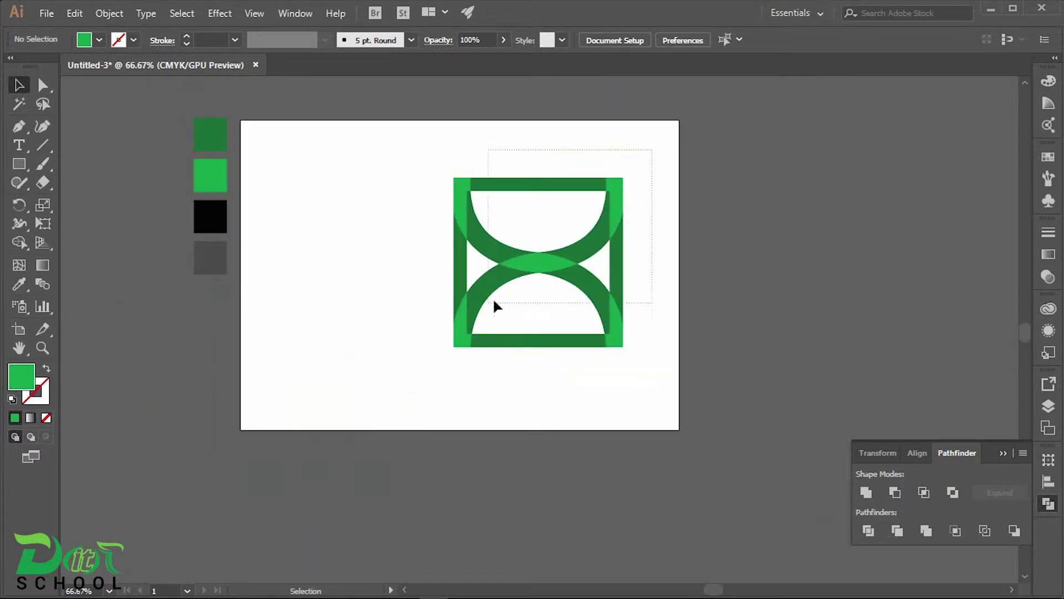
pyautogui.moveTo(494, 302); pyautogui.dragTo(451, 365)
# Step: Group the hourglass pieces, rotate the group 45° into a diamond and move it up-left
pyautogui.rightClick(560, 263)
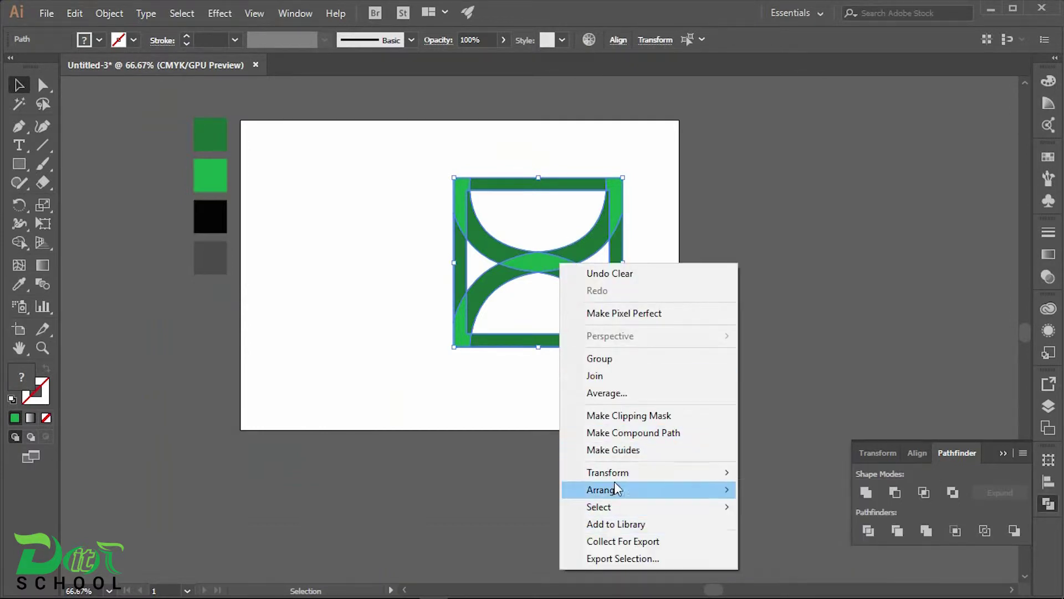
pyautogui.click(623, 359)
pyautogui.moveTo(450, 354); pyautogui.dragTo(577, 365)
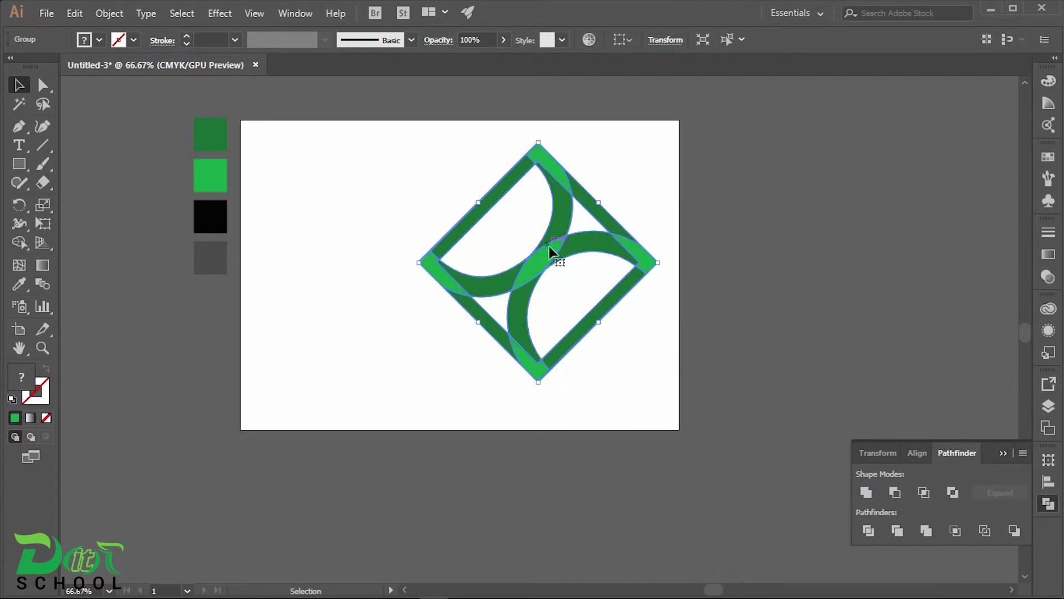
pyautogui.moveTo(551, 244); pyautogui.dragTo(495, 232)
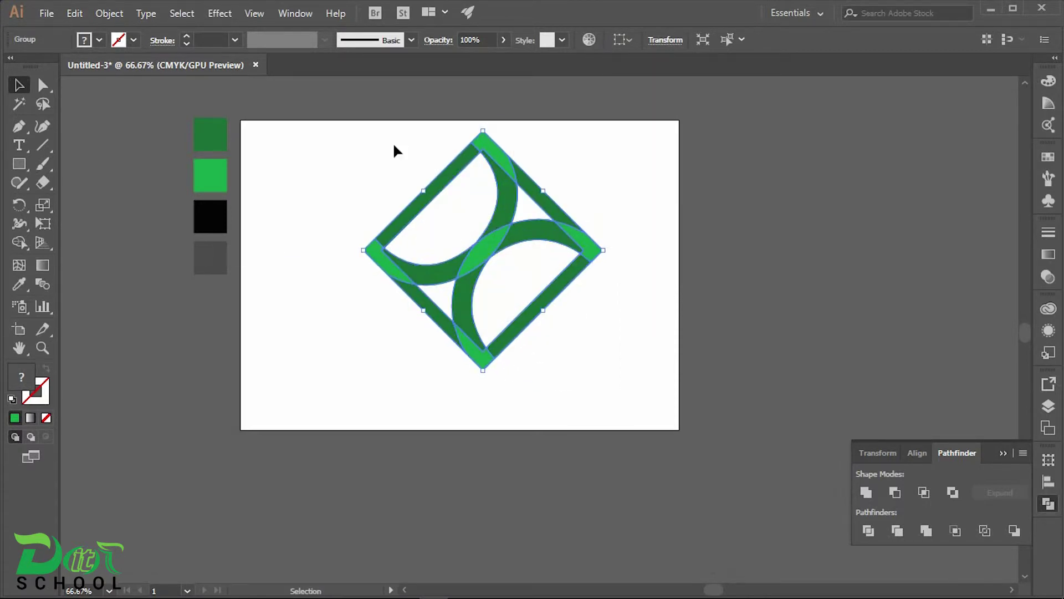
pyautogui.click(593, 222)
# Step: Shrink the diamond and shift it further toward the artboard's upper left
pyautogui.click(485, 268)
pyautogui.moveTo(603, 250); pyautogui.dragTo(555, 251)
pyautogui.hotkey('ctrl', '1')
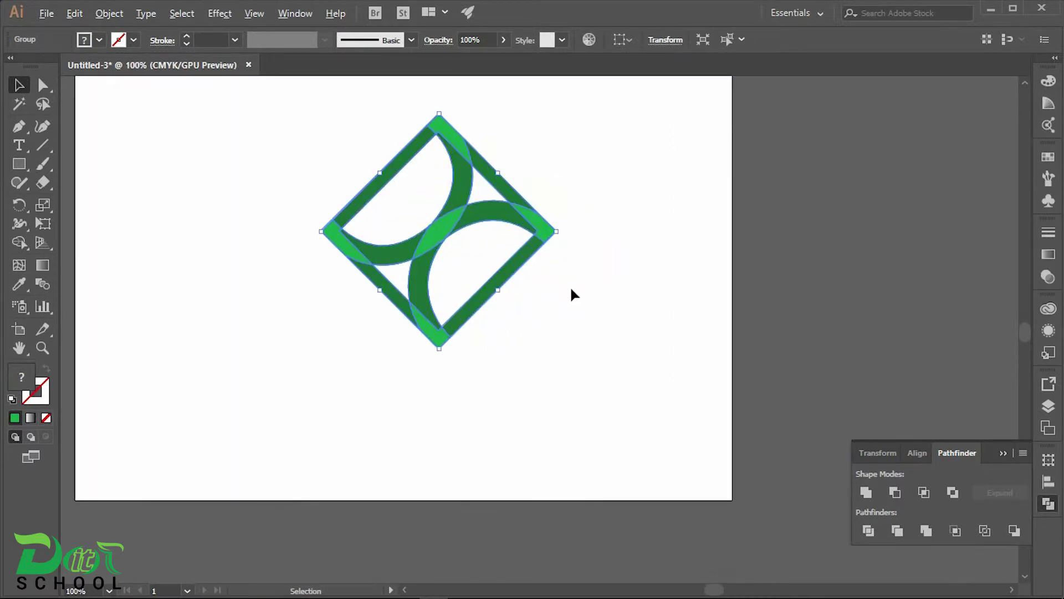
pyautogui.moveTo(495, 229); pyautogui.dragTo(459, 212)
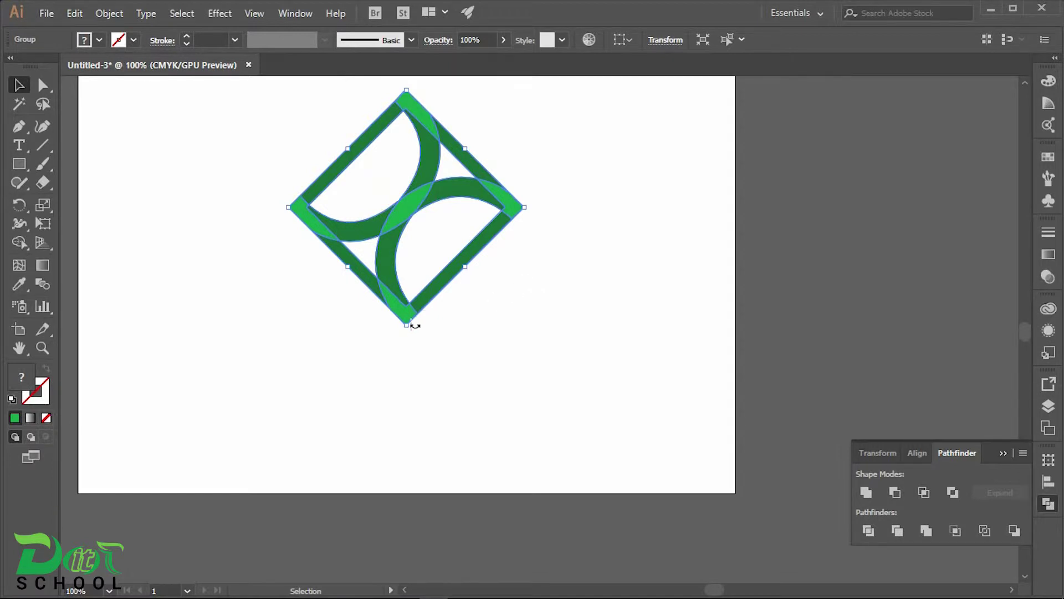
pyautogui.click(516, 302)
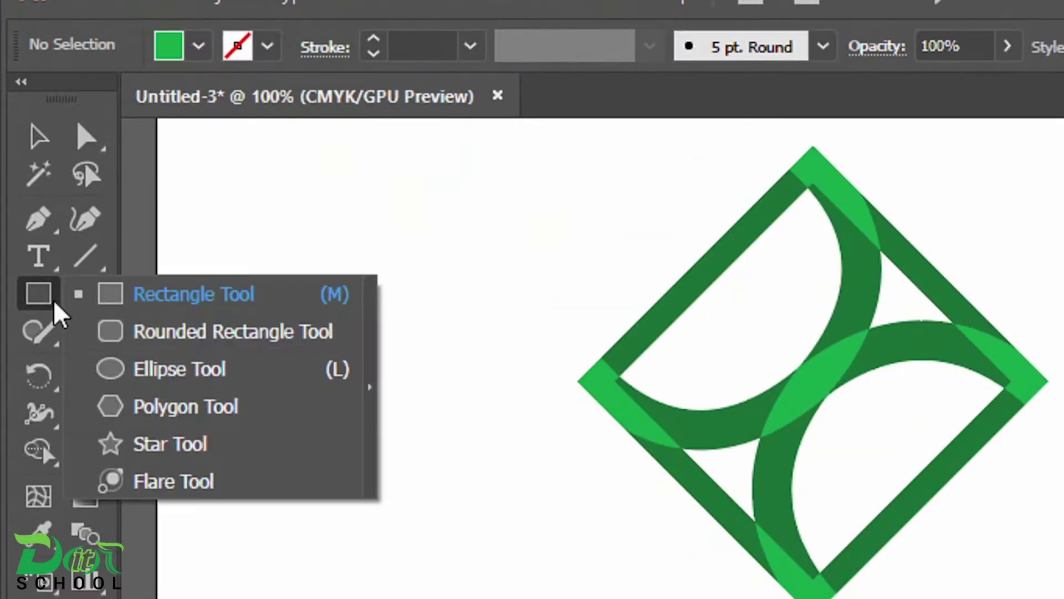
# Step: Draw a circle below the diamond and fill it with the White, Black gradient
pyautogui.moveTo(26, 169); pyautogui.dragTo(72, 202)
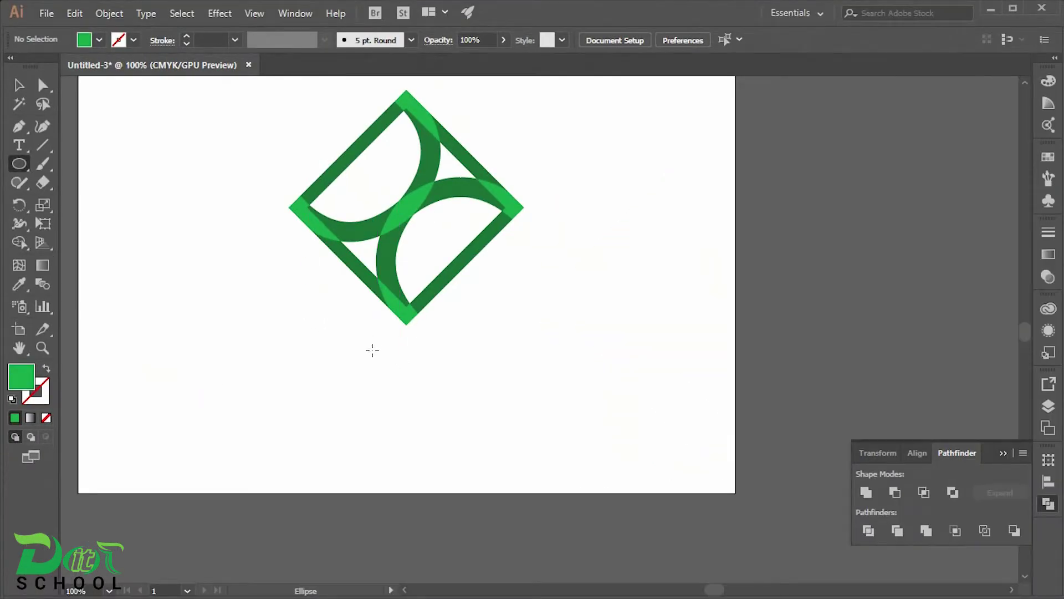
pyautogui.moveTo(331, 347); pyautogui.dragTo(501, 469)
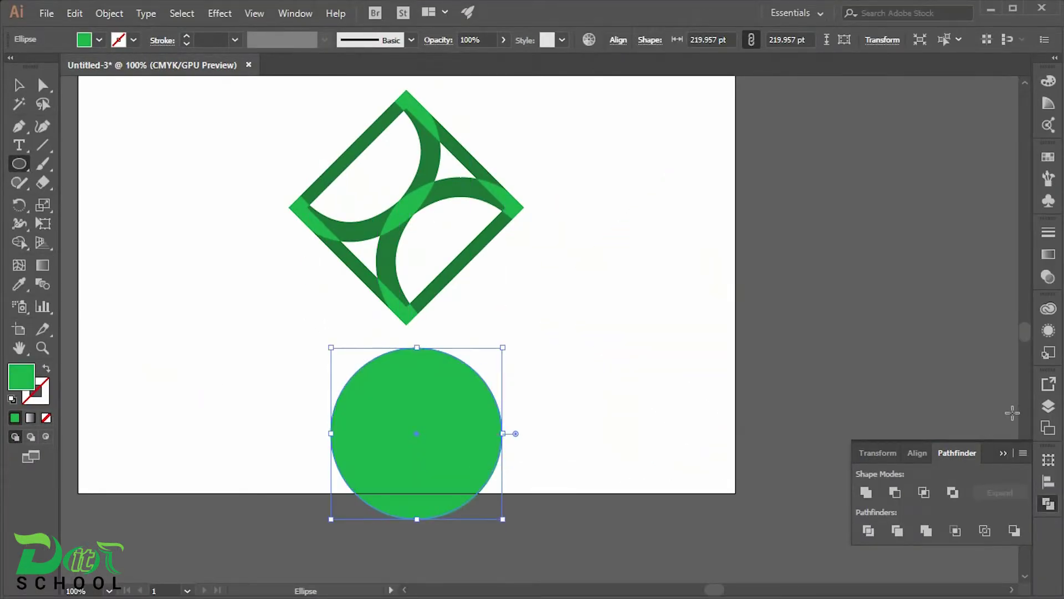
pyautogui.click(1048, 254)
pyautogui.click(873, 252)
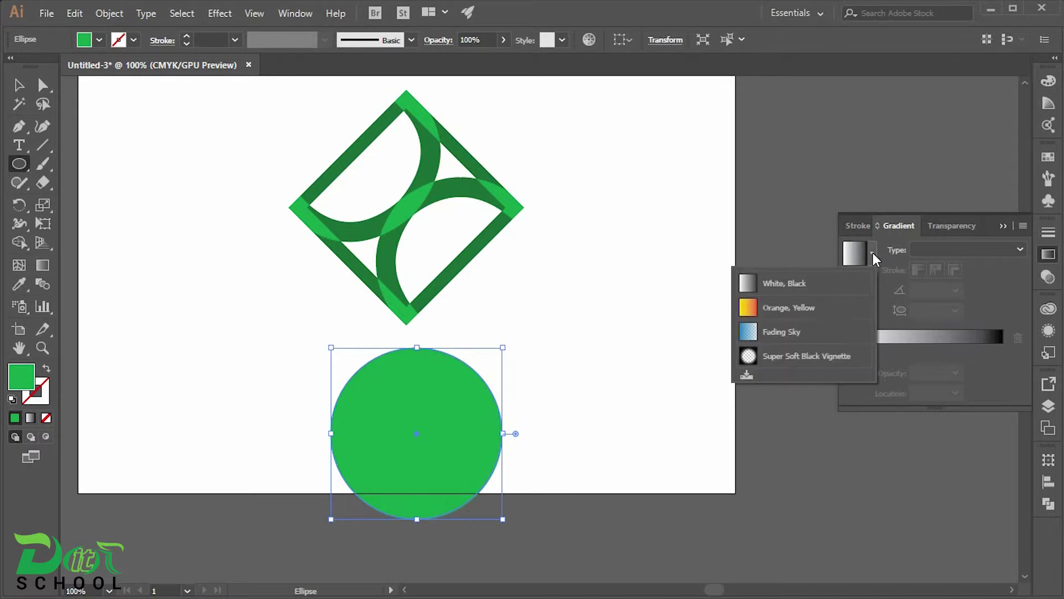
pyautogui.click(817, 283)
# Step: Reverse the gradient and make it radial so the centre is dark
pyautogui.click(855, 308)
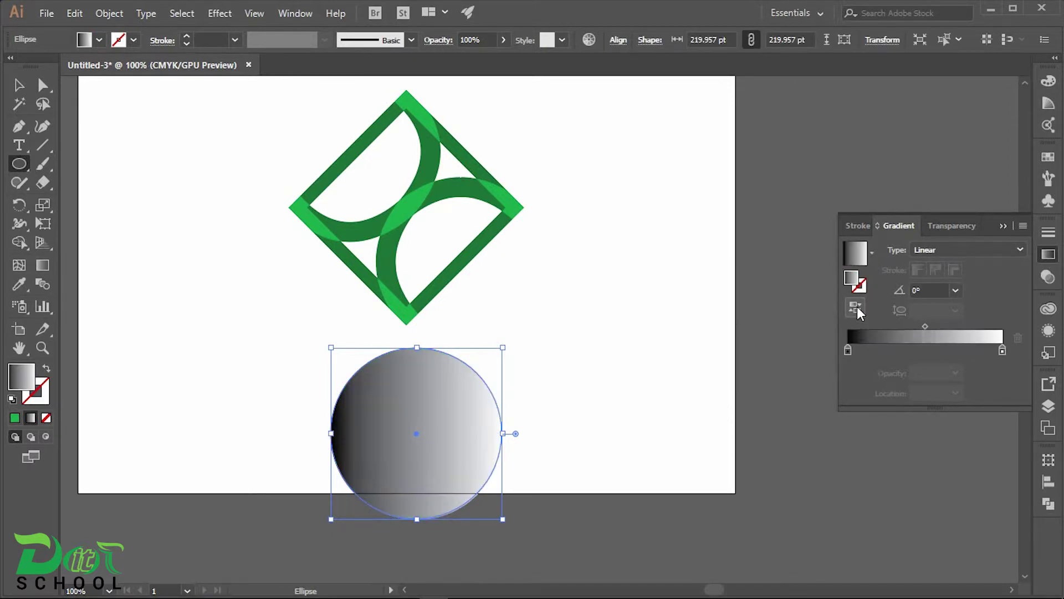
pyautogui.click(975, 249)
pyautogui.click(972, 284)
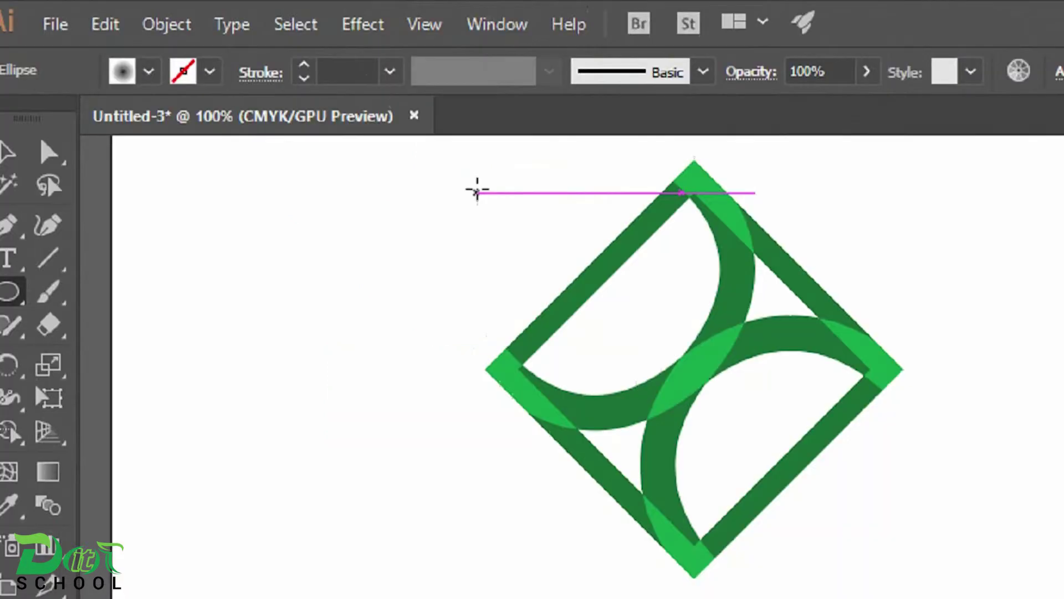
pyautogui.click(220, 13)
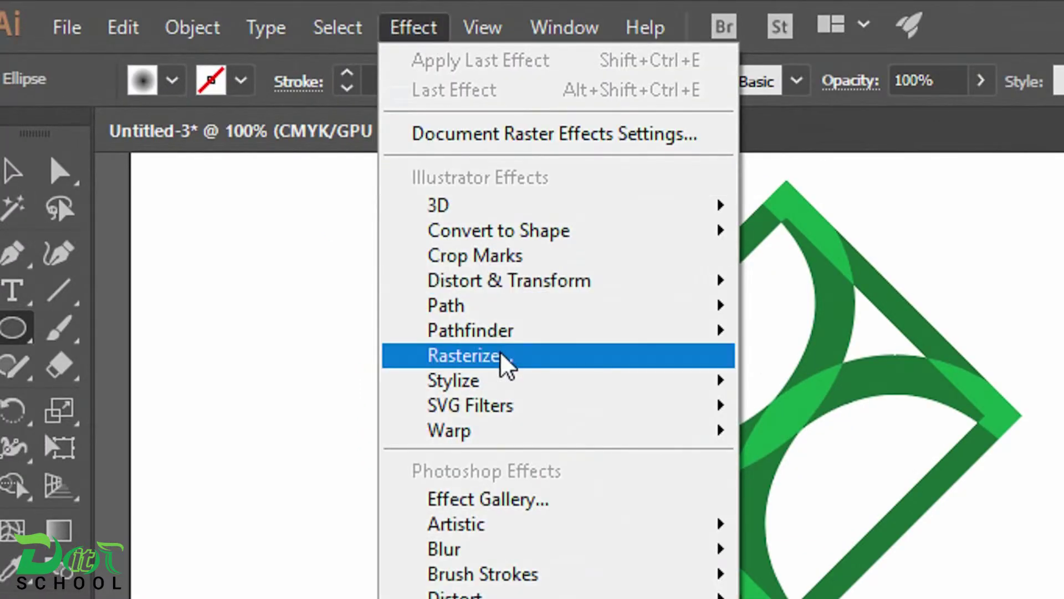
pyautogui.moveTo(491, 449)
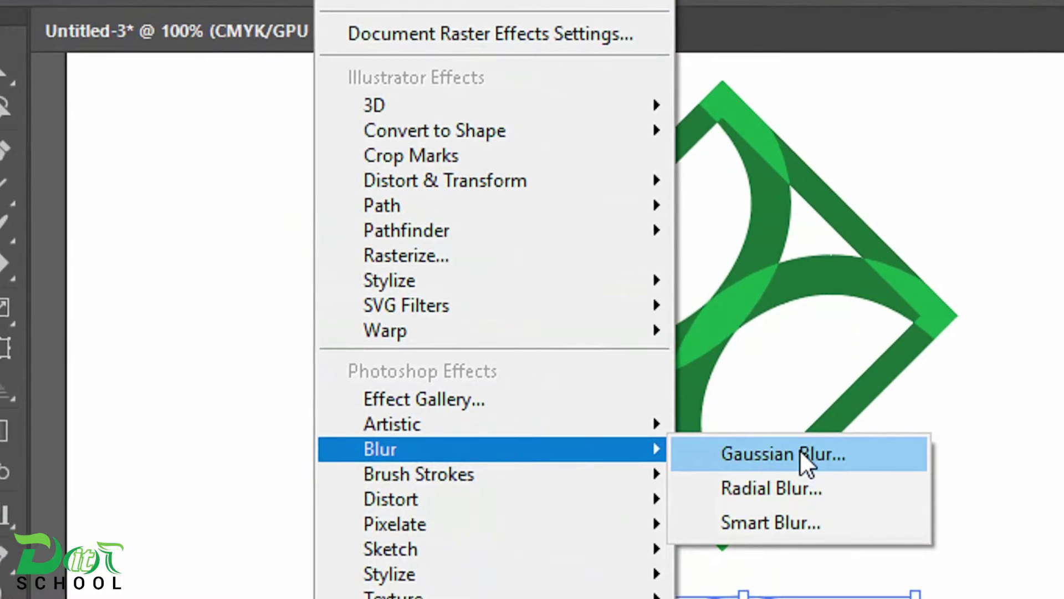
# Step: Apply a Gaussian Blur with a 27.9-pixel radius to the gradient circle
pyautogui.click(800, 450)
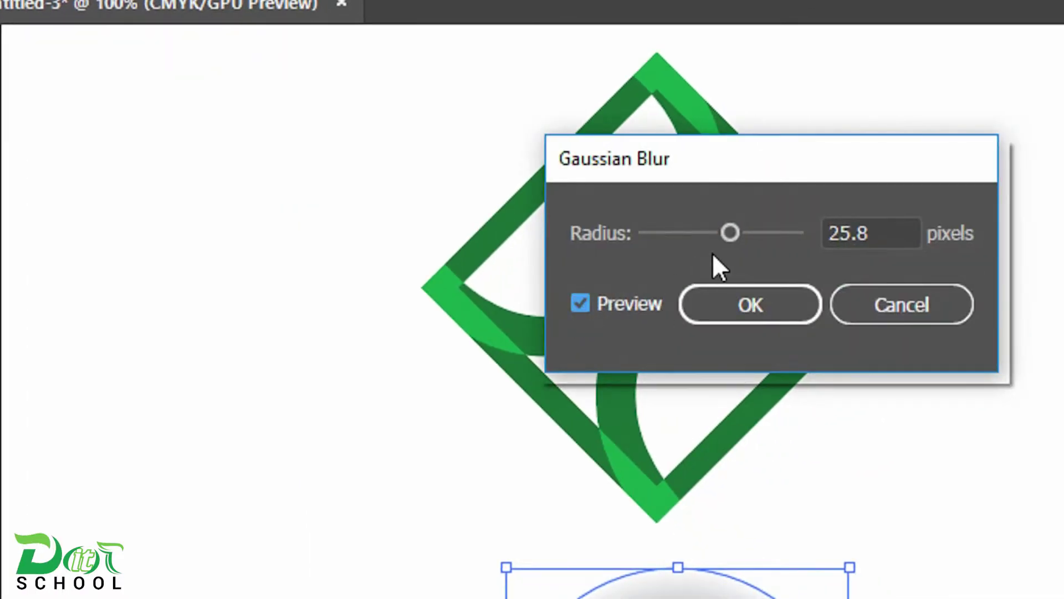
pyautogui.moveTo(729, 233)
pyautogui.mouseDown()
pyautogui.moveTo(684, 232)
pyautogui.moveTo(751, 232)
pyautogui.mouseUp()
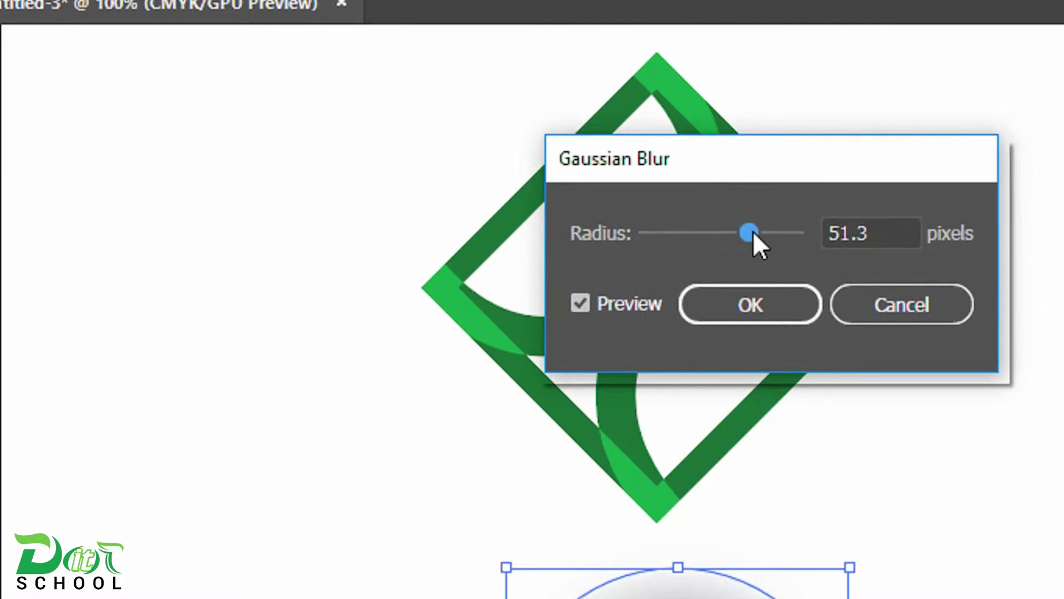
pyautogui.moveTo(753, 235); pyautogui.dragTo(737, 242)
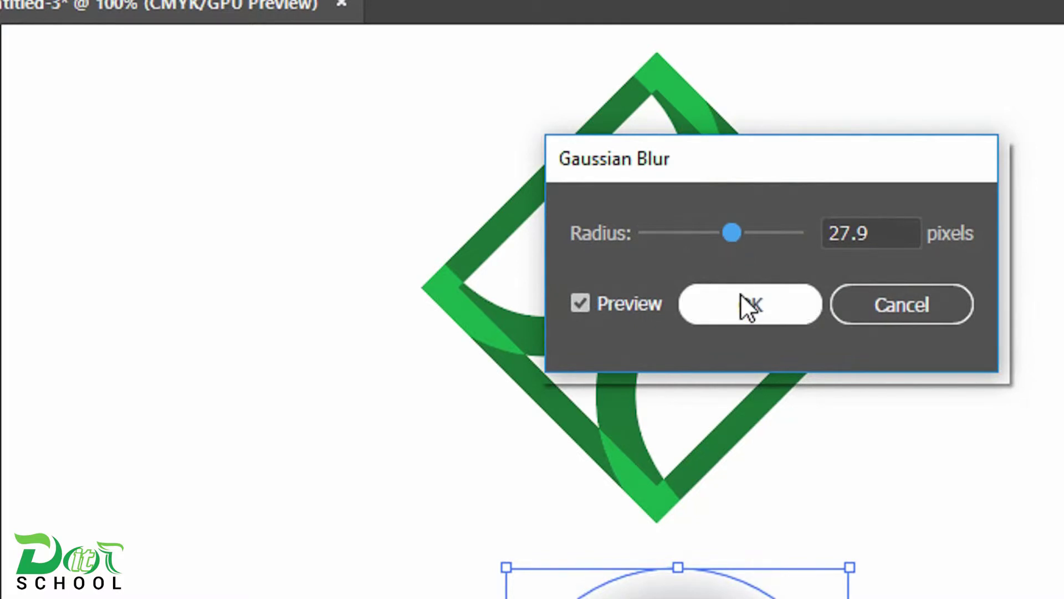
pyautogui.click(800, 304)
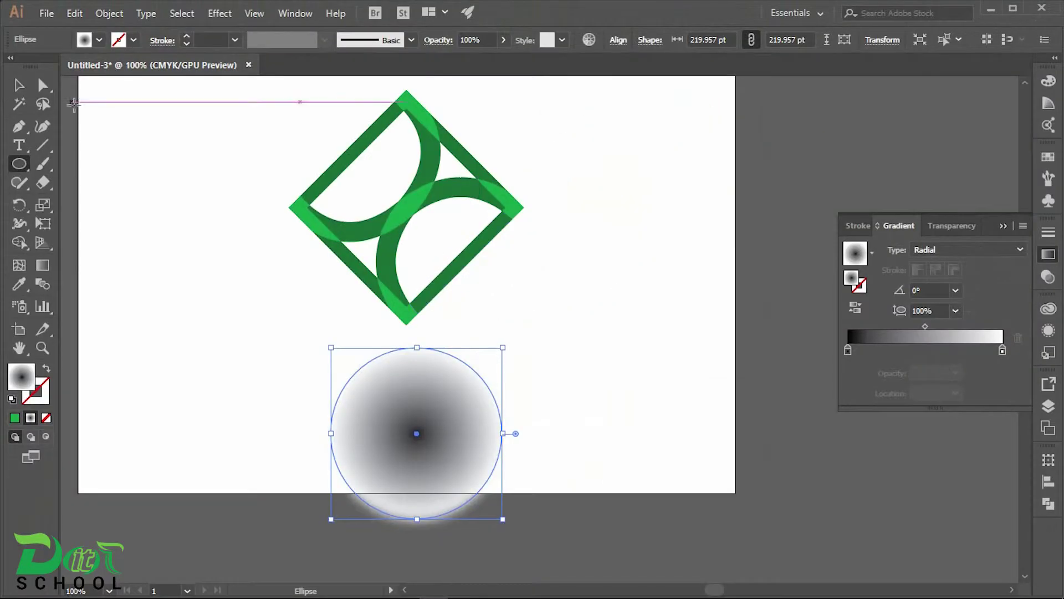
# Step: Flatten the blurred circle into a thin ellipse
pyautogui.moveTo(416, 347)
pyautogui.mouseDown()
pyautogui.moveTo(419, 493)
pyautogui.moveTo(425, 364)
pyautogui.moveTo(414, 350)
pyautogui.mouseUp()
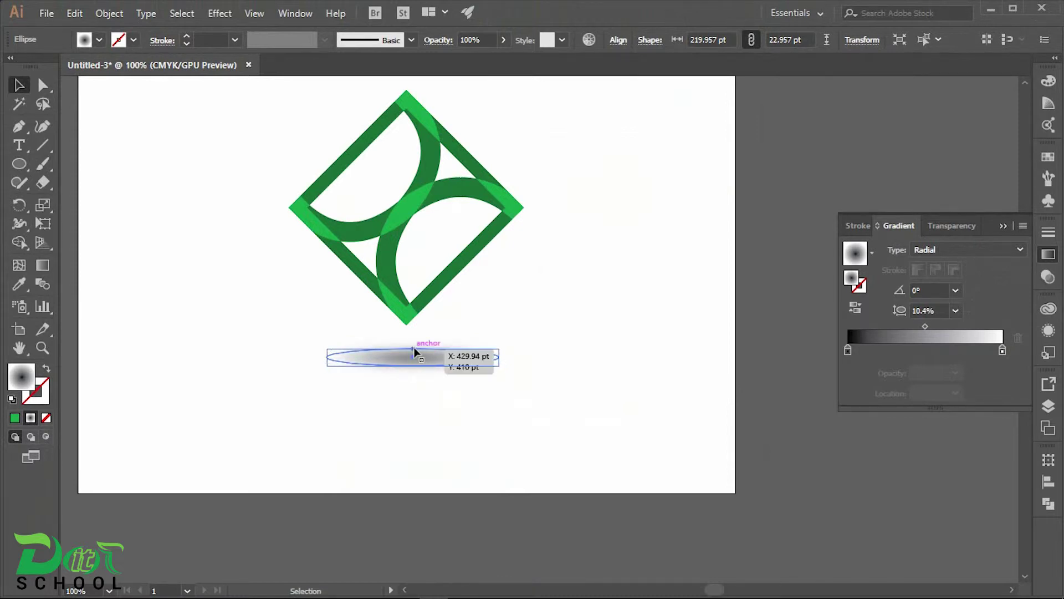
pyautogui.scroll(2, 428, 359)
pyautogui.moveTo(397, 333)
pyautogui.mouseDown()
pyautogui.moveTo(397, 345)
pyautogui.moveTo(410, 301)
pyautogui.mouseUp()
# Step: Bring the diamond in front of the shadow and nudge the shadow up to its tip
pyautogui.rightClick(406, 250)
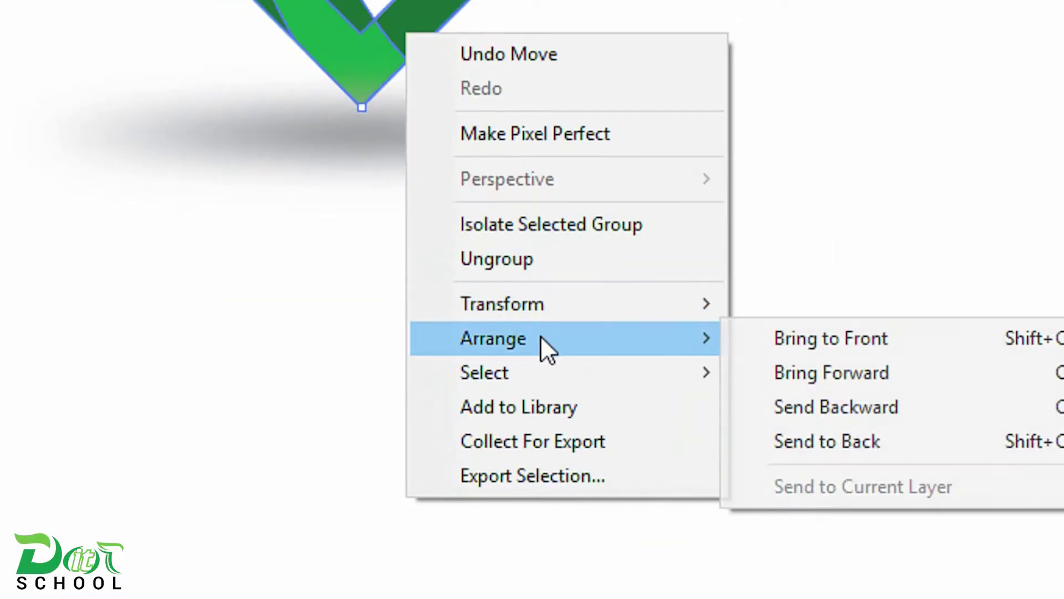
pyautogui.moveTo(447, 402)
pyautogui.click(744, 338)
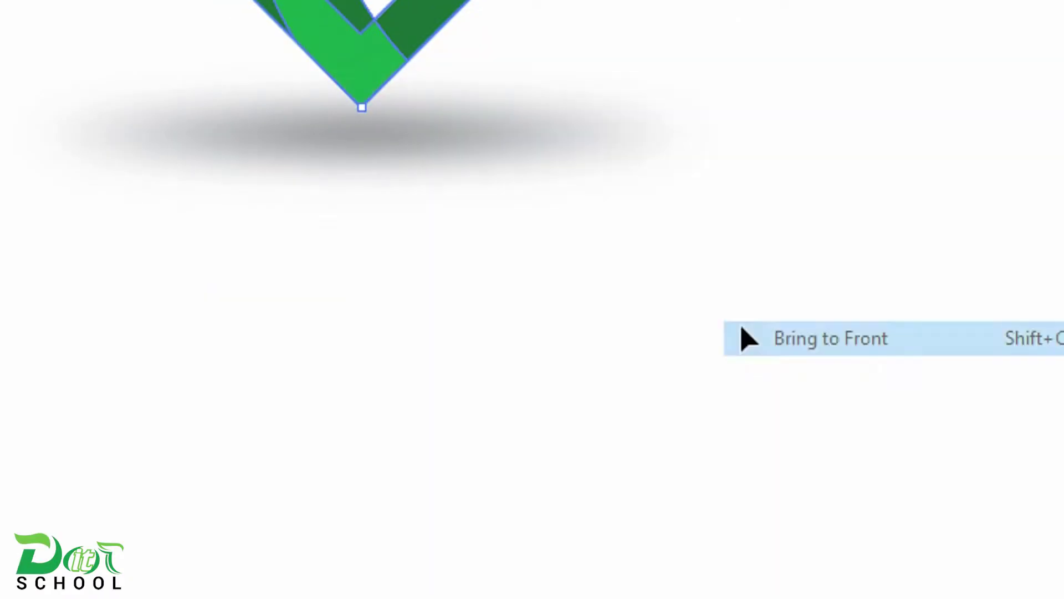
pyautogui.click(438, 303)
pyautogui.press('Up')
pyautogui.press('Up')
pyautogui.press('Up')
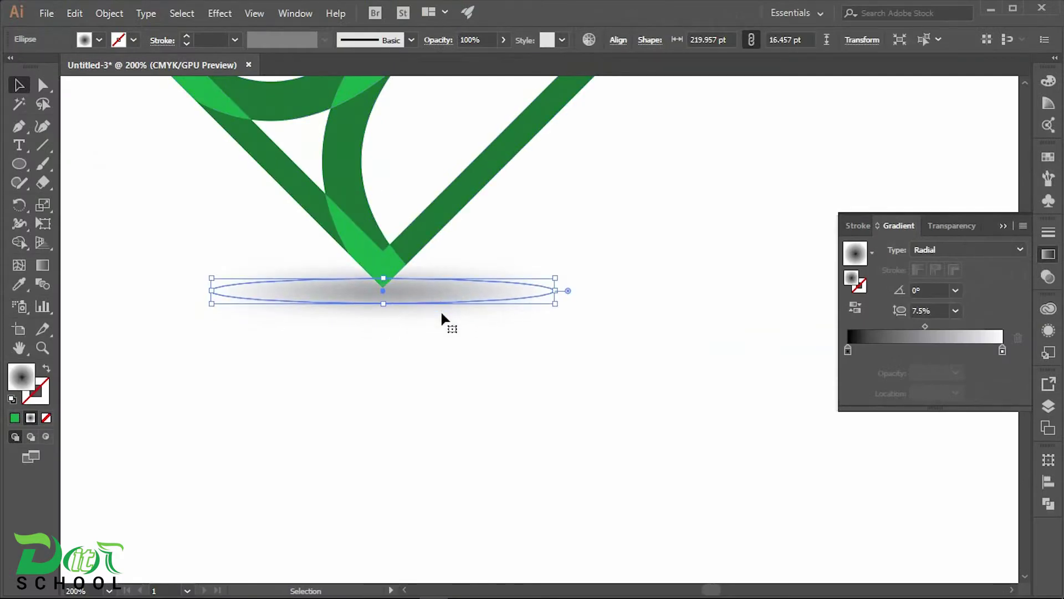
pyautogui.click(457, 338)
pyautogui.hotkey('ctrl', '1')
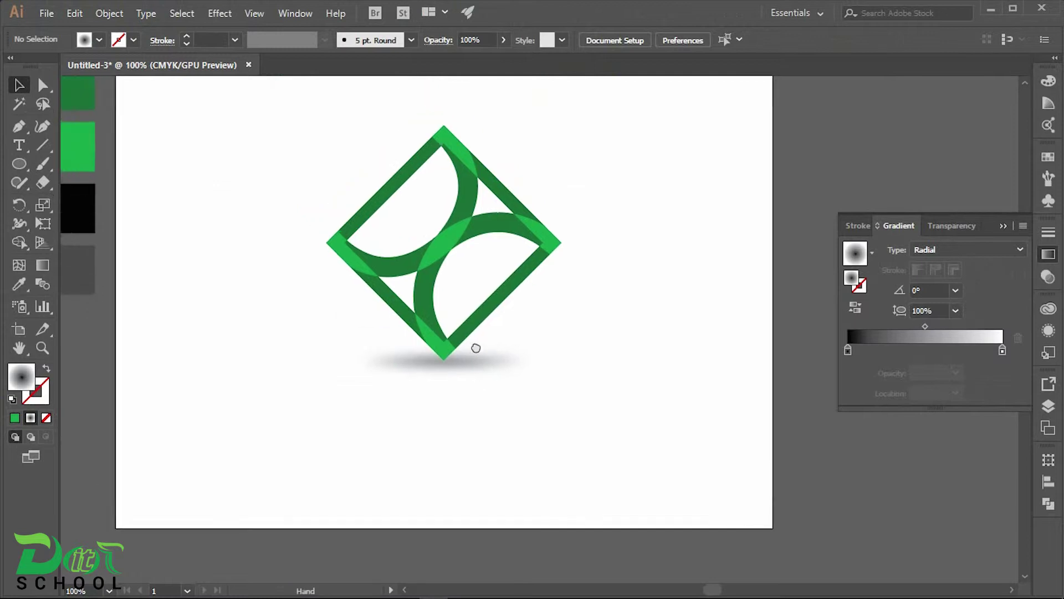
# Step: Type 'company logo' as a text line below the diamond
pyautogui.click(19, 145)
pyautogui.click(445, 431)
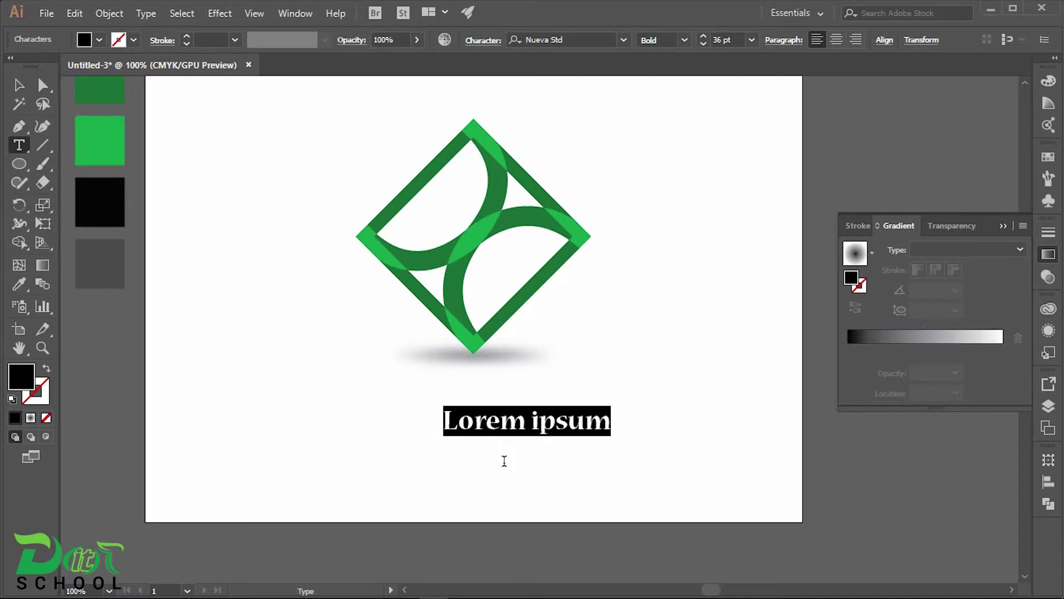
pyautogui.write('company lgo')
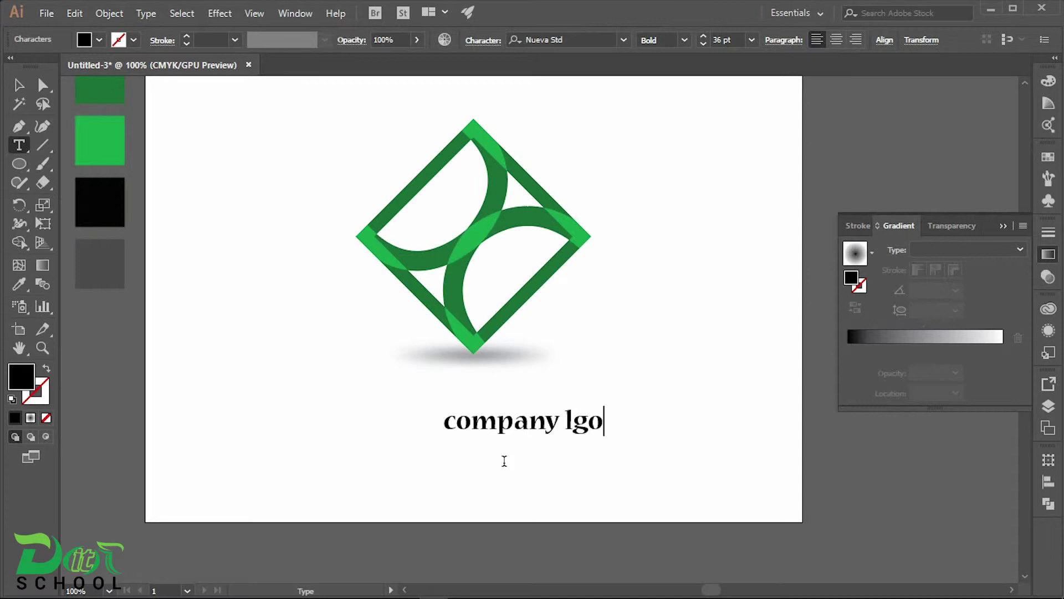
pyautogui.press('BackSpace')
pyautogui.press('BackSpace')
pyautogui.press('BackSpace')
pyautogui.write('ogo')
pyautogui.click(18, 85)
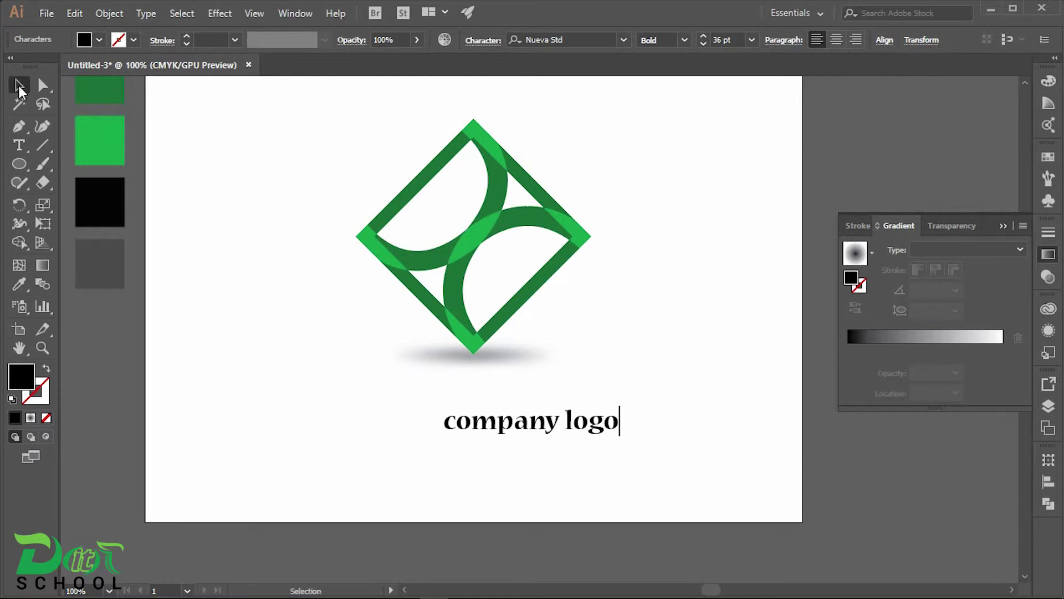
# Step: Format the caption as Roboto Bold, 55 pt, All Caps
pyautogui.hotkey('ctrl', 't')
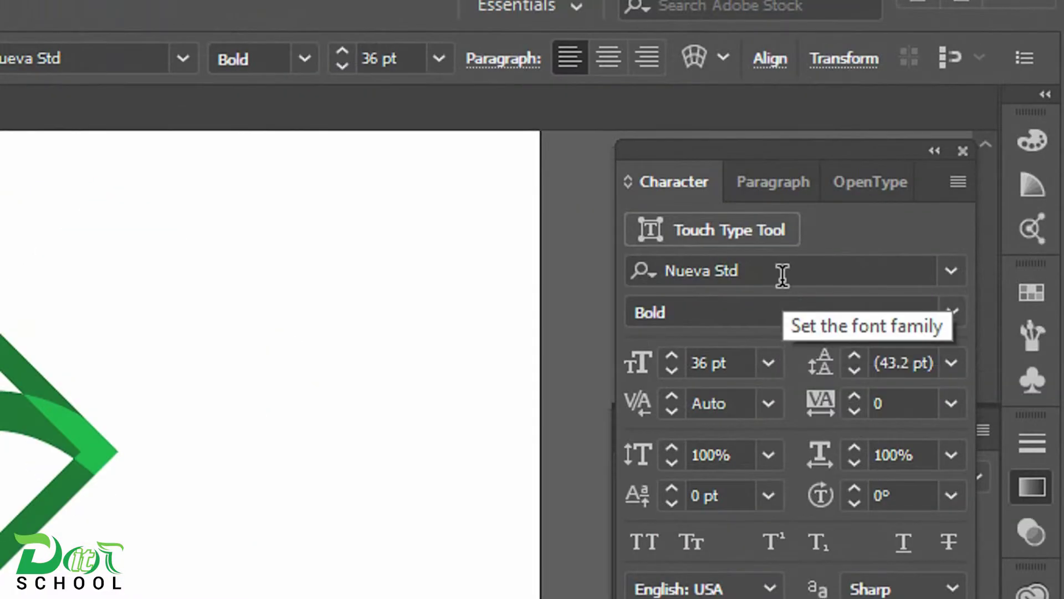
pyautogui.click(779, 271)
pyautogui.write('robo')
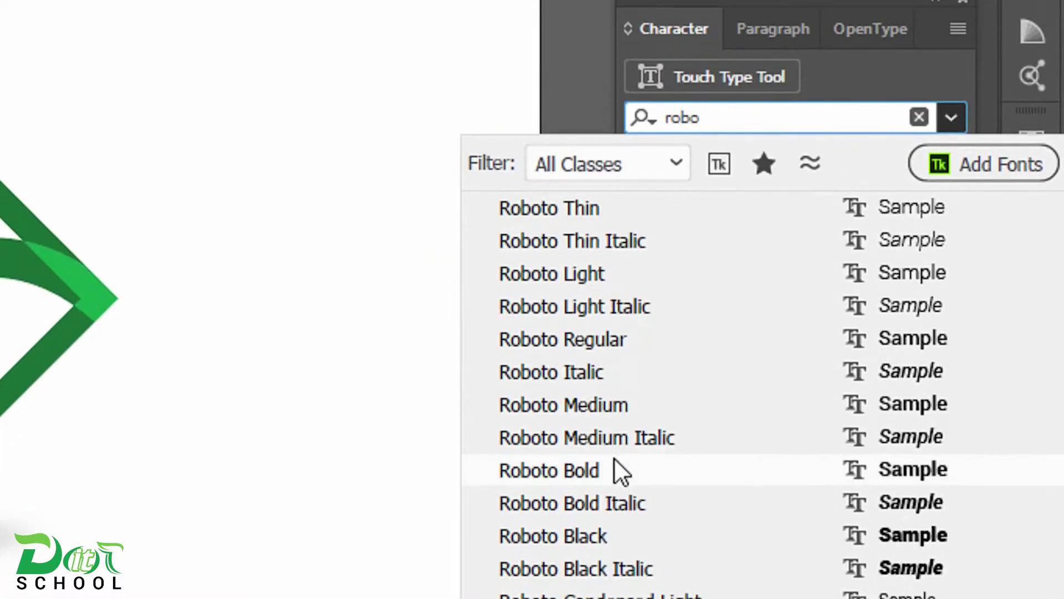
pyautogui.click(614, 470)
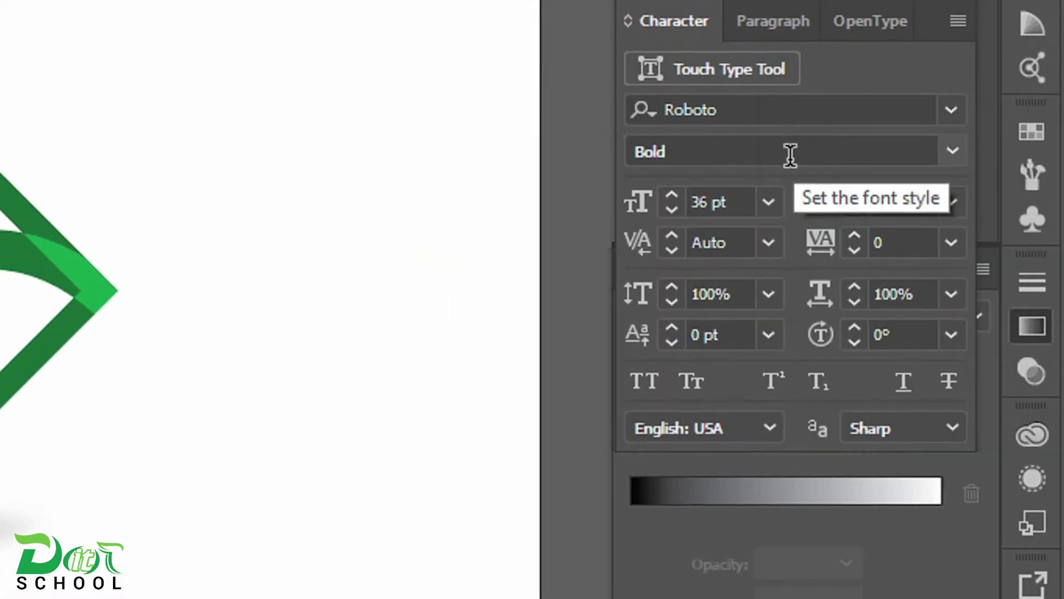
pyautogui.click(746, 198)
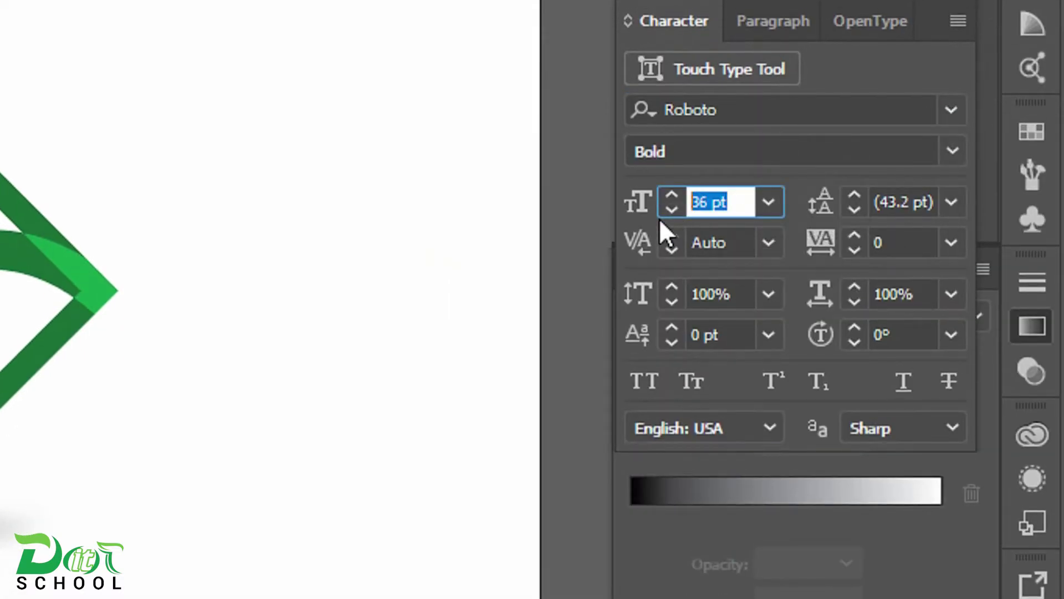
pyautogui.write('55')
pyautogui.press('Return')
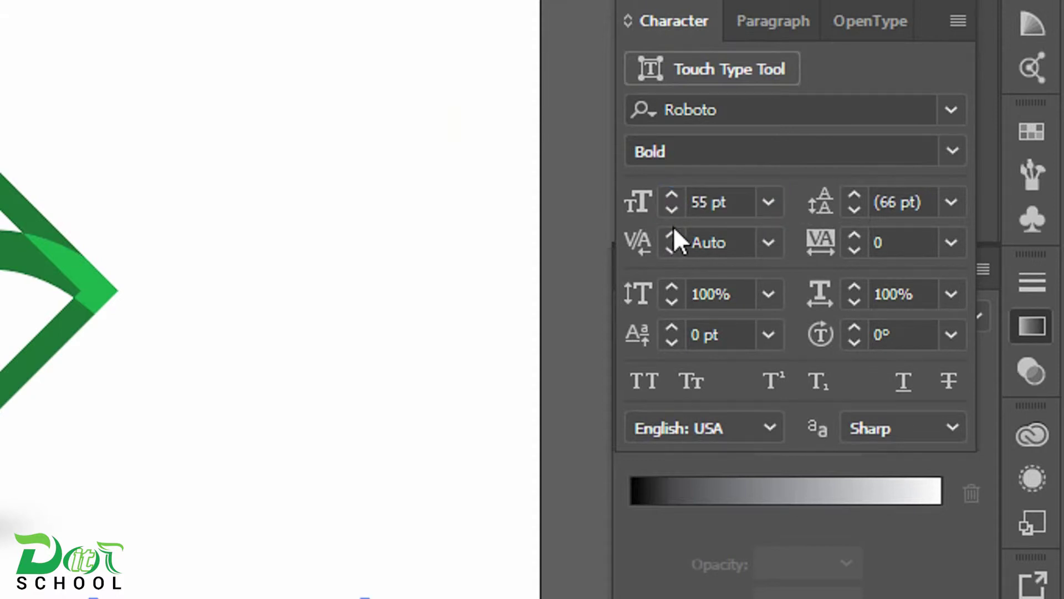
pyautogui.click(643, 382)
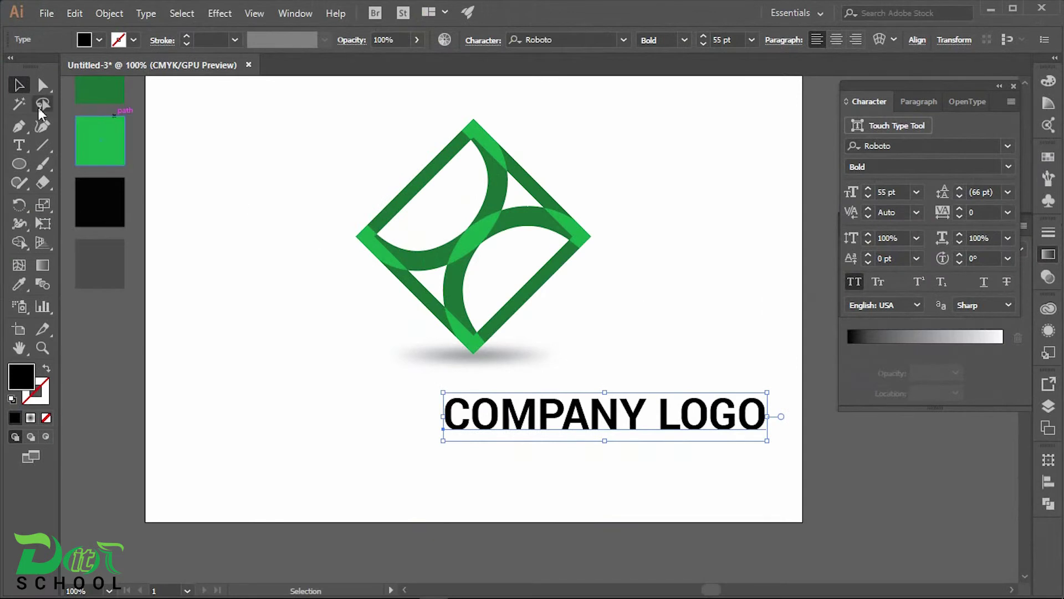
# Step: Move COMPANY LOGO up under the diamond and group the diamond with its shadow
pyautogui.moveTo(662, 430); pyautogui.dragTo(495, 379)
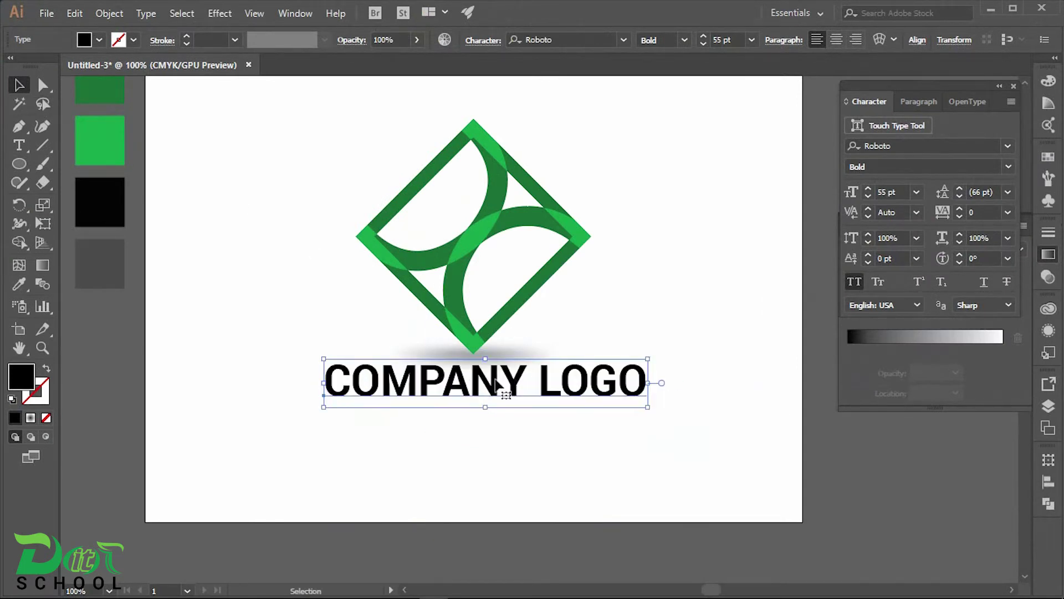
pyautogui.click(526, 352)
pyautogui.click(511, 265)
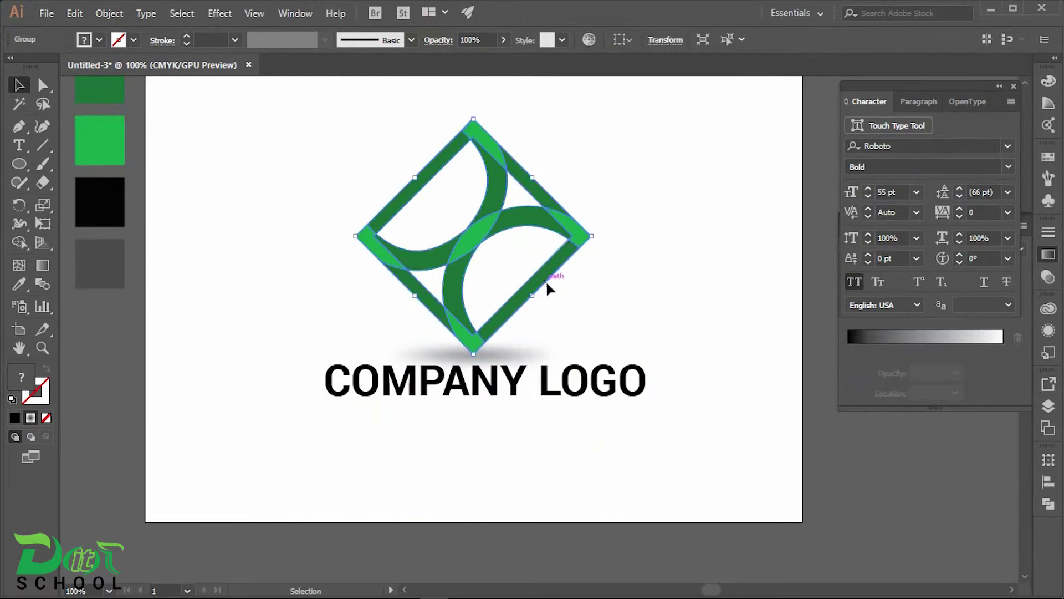
pyautogui.keyDown('shift'); pyautogui.click(450, 356); pyautogui.keyUp('shift')
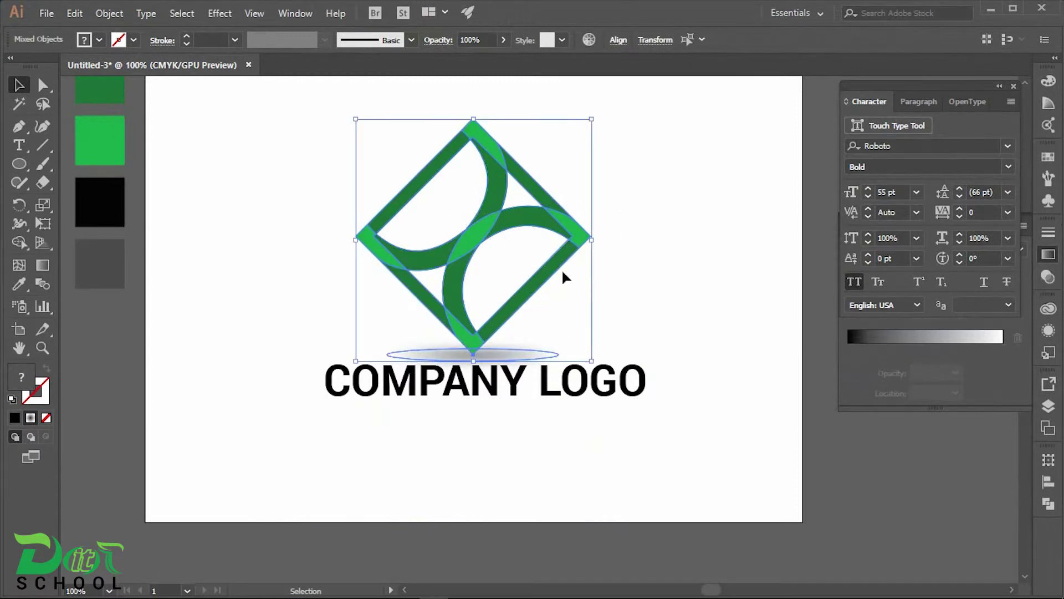
pyautogui.rightClick(514, 216)
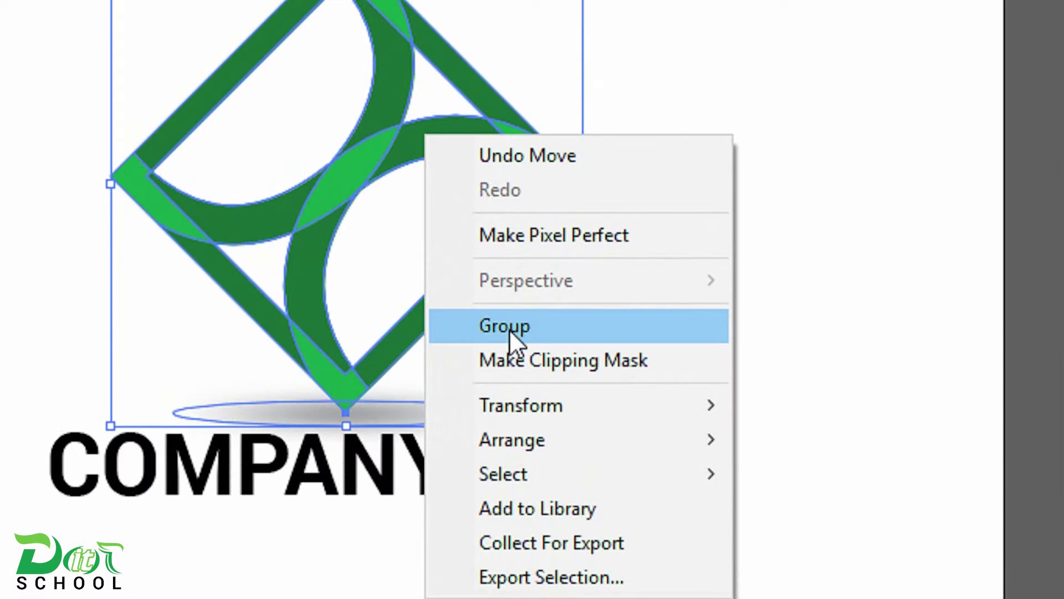
pyautogui.click(509, 328)
pyautogui.click(535, 261)
pyautogui.click(515, 230)
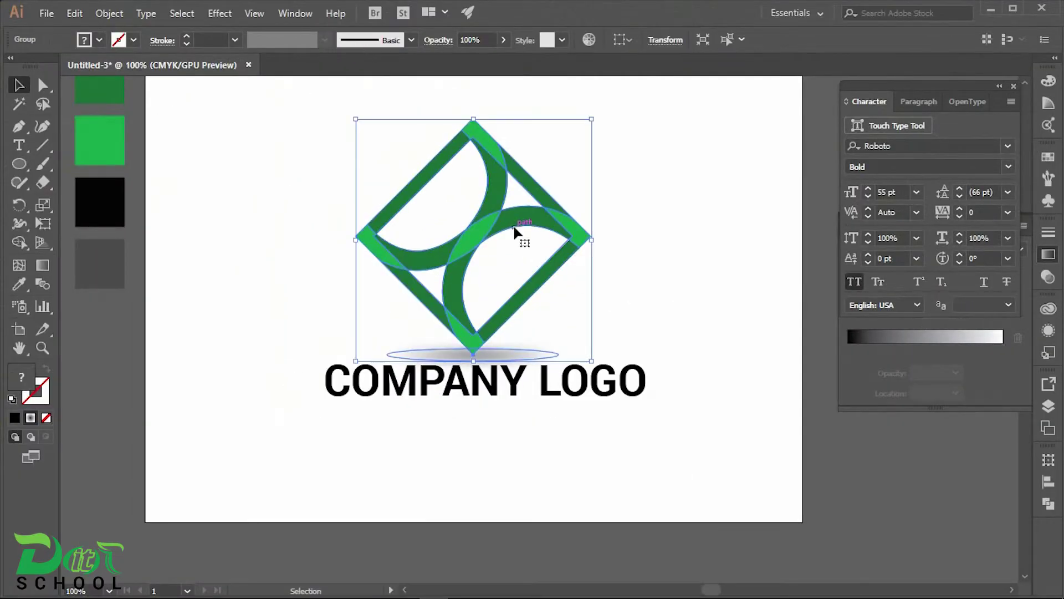
pyautogui.click(655, 209)
# Step: Centre the logo horizontally over the text and scale both down slightly
pyautogui.moveTo(462, 427); pyautogui.dragTo(524, 441)
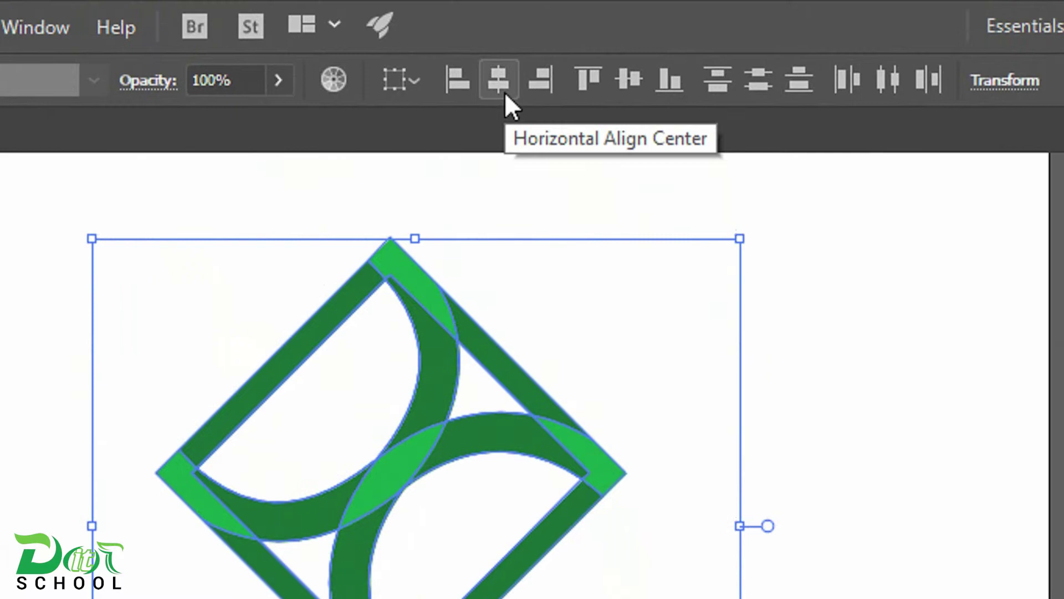
pyautogui.click(527, 39)
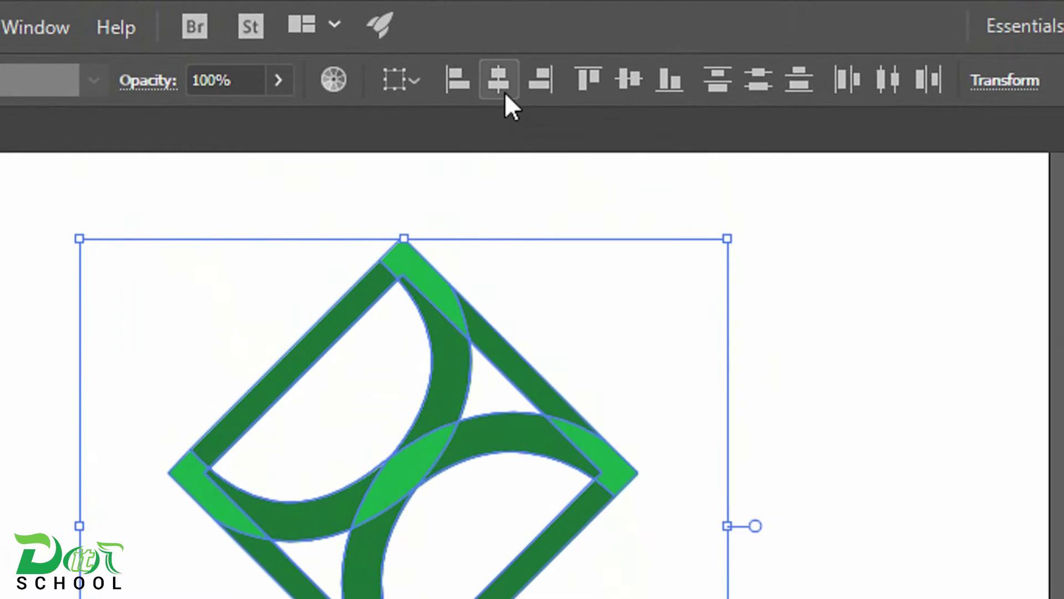
pyautogui.click(683, 342)
pyautogui.click(468, 398)
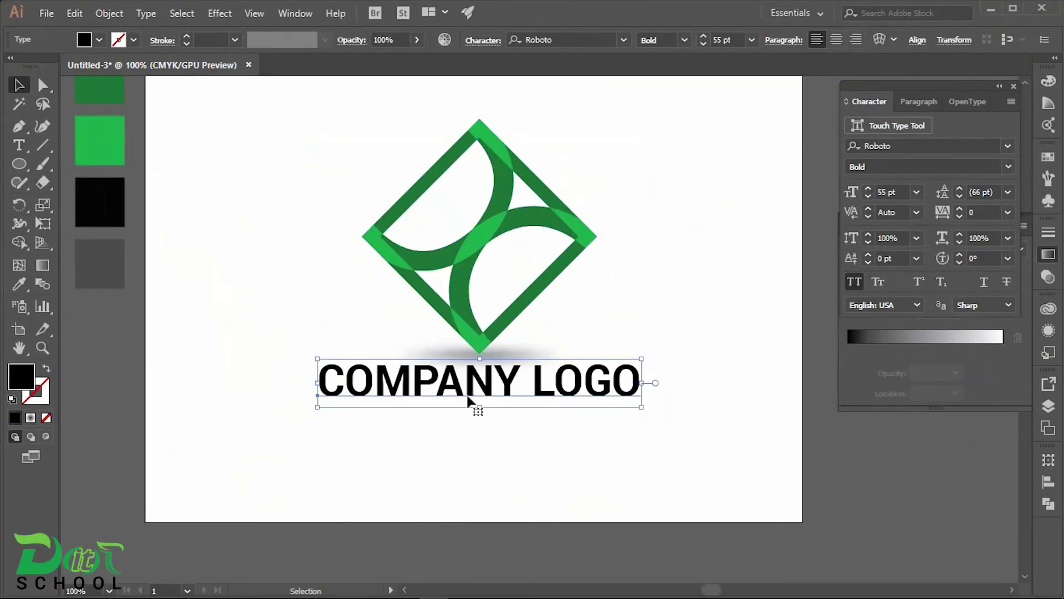
pyautogui.moveTo(588, 314); pyautogui.dragTo(382, 469)
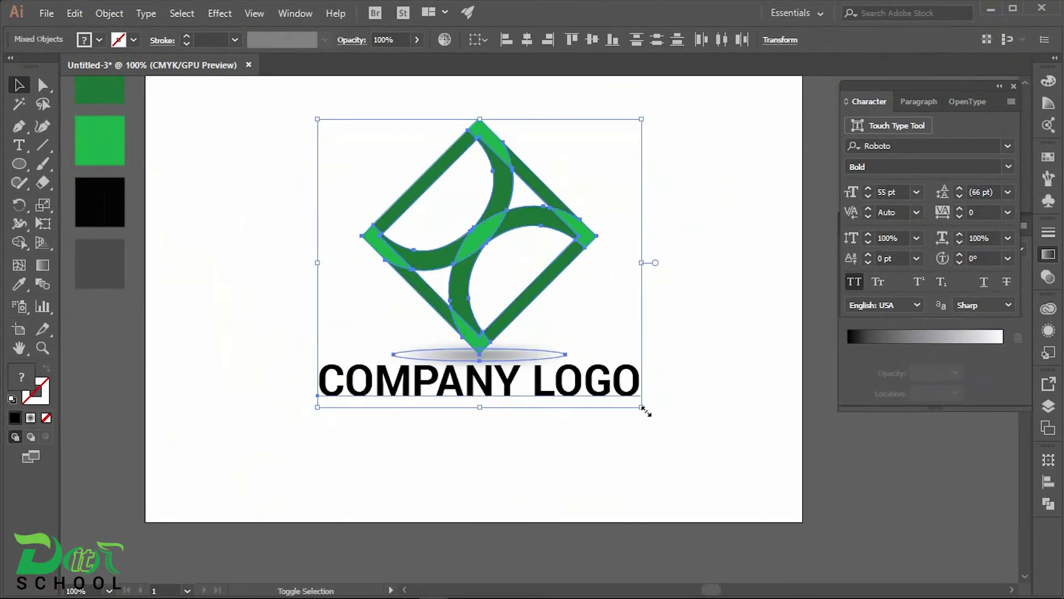
pyautogui.moveTo(642, 408); pyautogui.dragTo(629, 397)
pyautogui.click(581, 456)
# Step: Select the C of COMPANY with the Touch Type tool
pyautogui.click(432, 385)
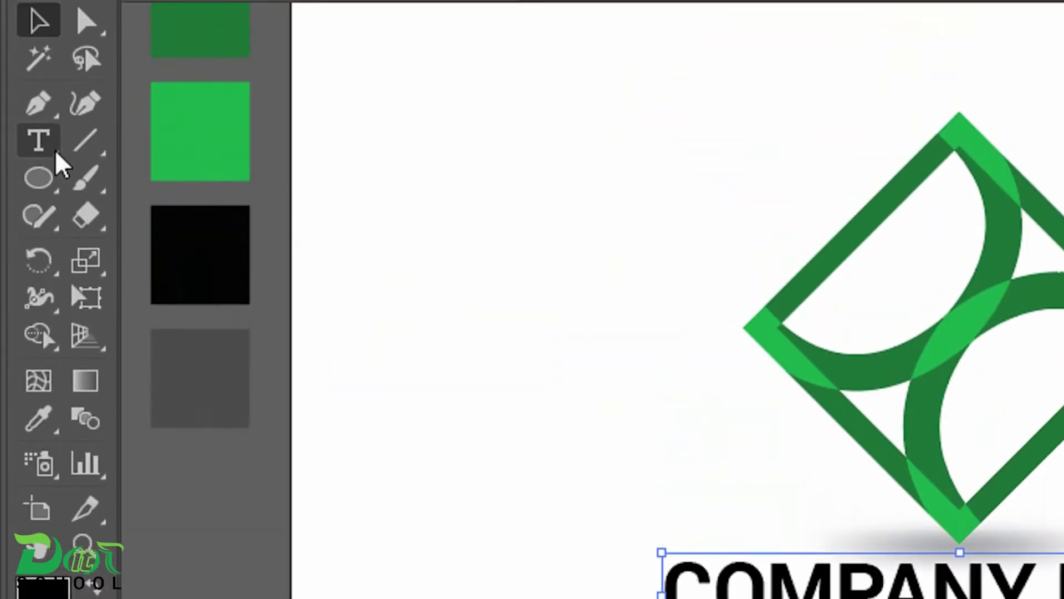
pyautogui.click(19, 145)
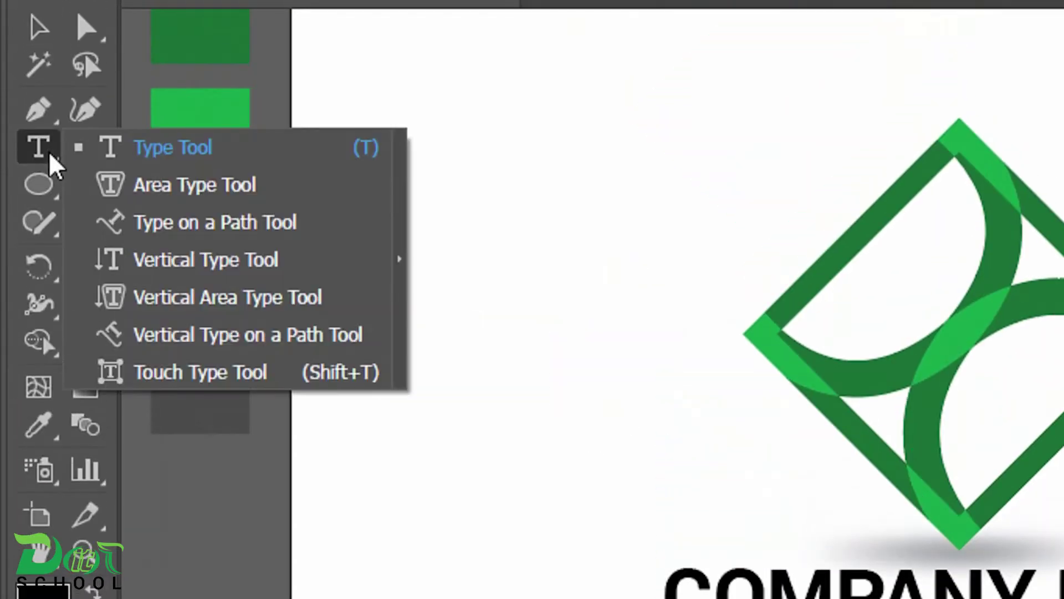
pyautogui.click(200, 372)
pyautogui.click(703, 438)
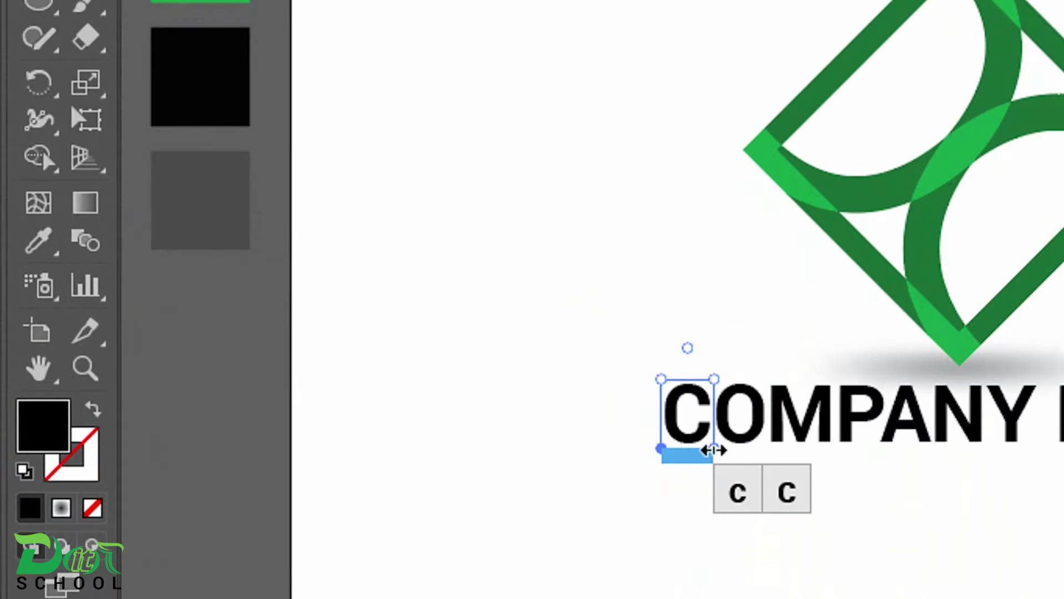
# Step: Enlarge the initial C and L of COMPANY LOGO proportionally
pyautogui.moveTo(713, 449); pyautogui.dragTo(745, 452)
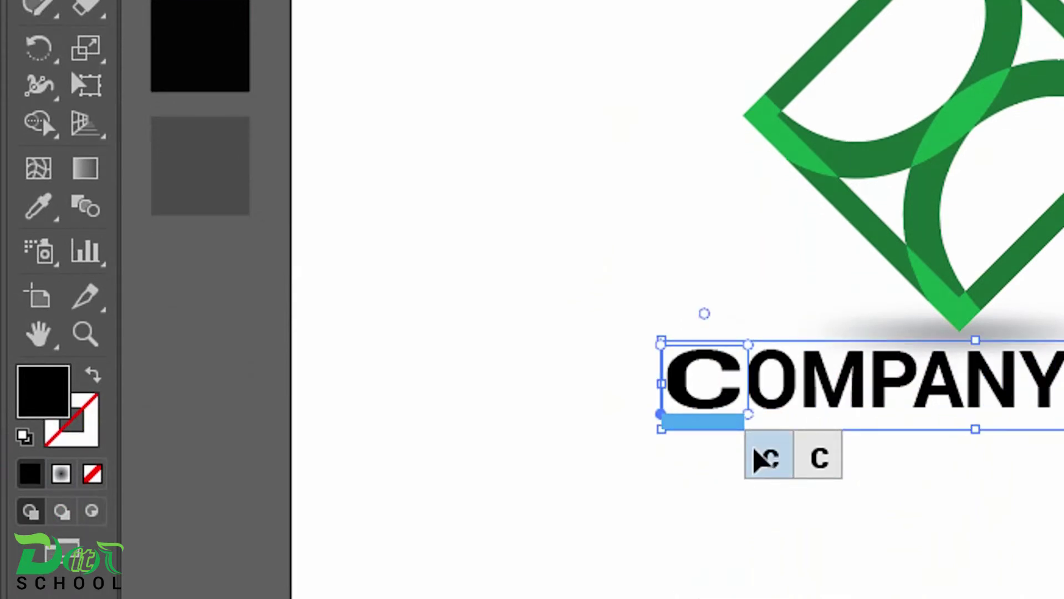
pyautogui.hotkey('ctrl', 'z')
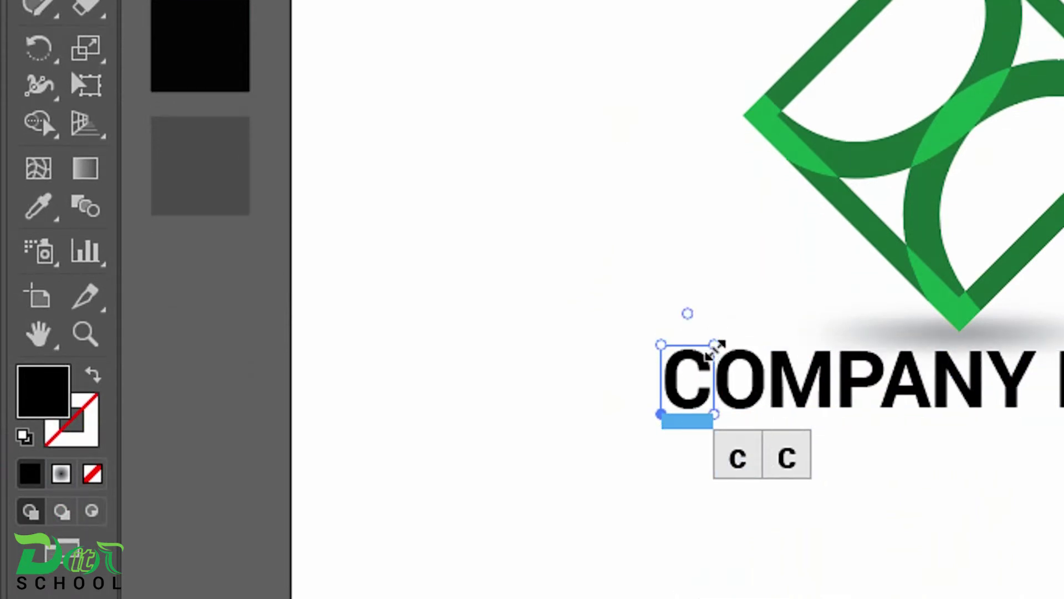
pyautogui.moveTo(715, 345); pyautogui.dragTo(731, 319)
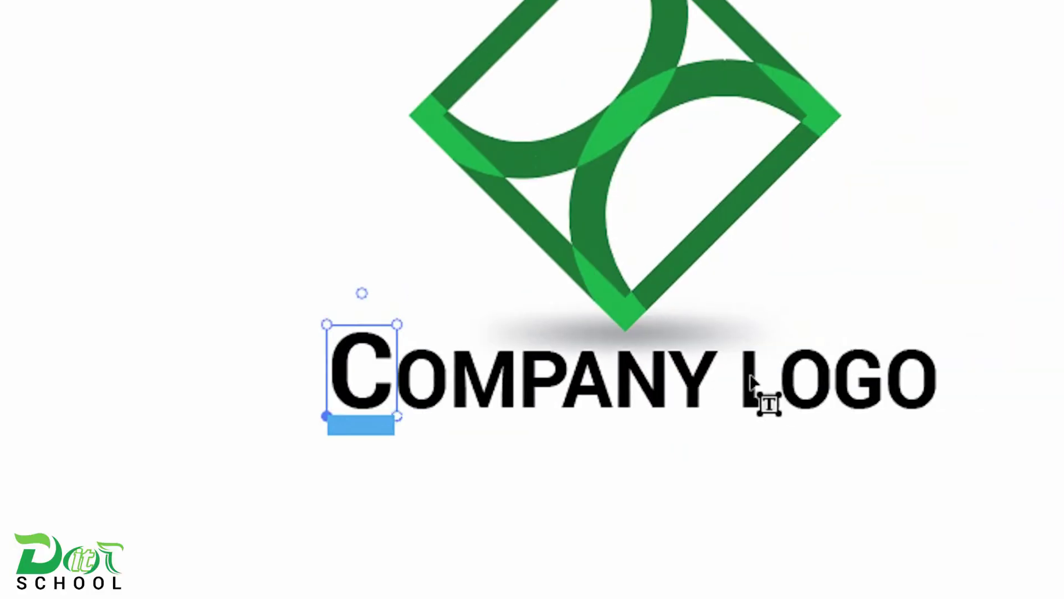
pyautogui.click(773, 348)
pyautogui.moveTo(782, 346); pyautogui.dragTo(789, 331)
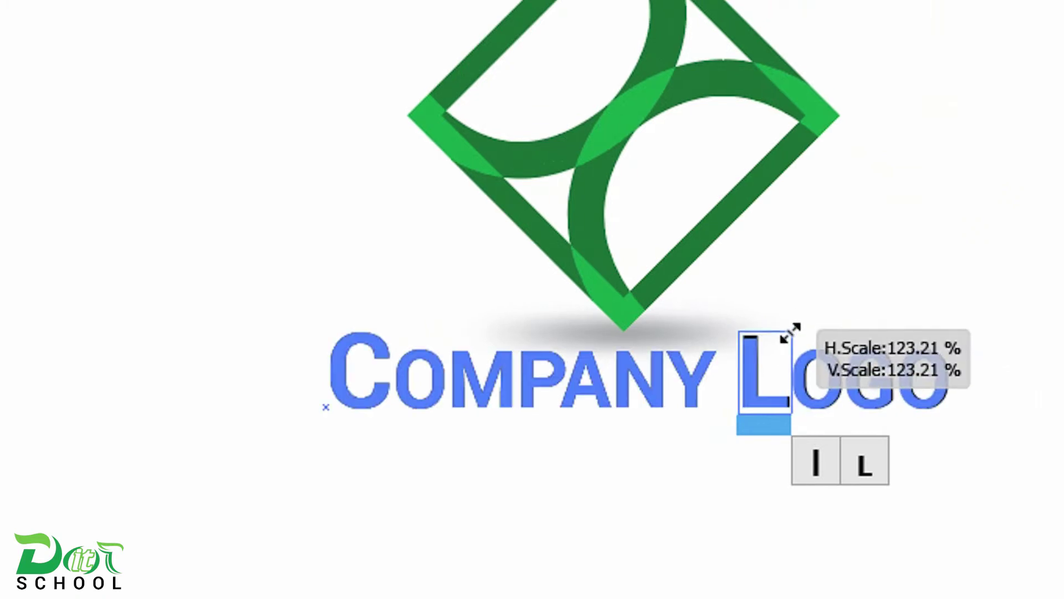
pyautogui.click(687, 455)
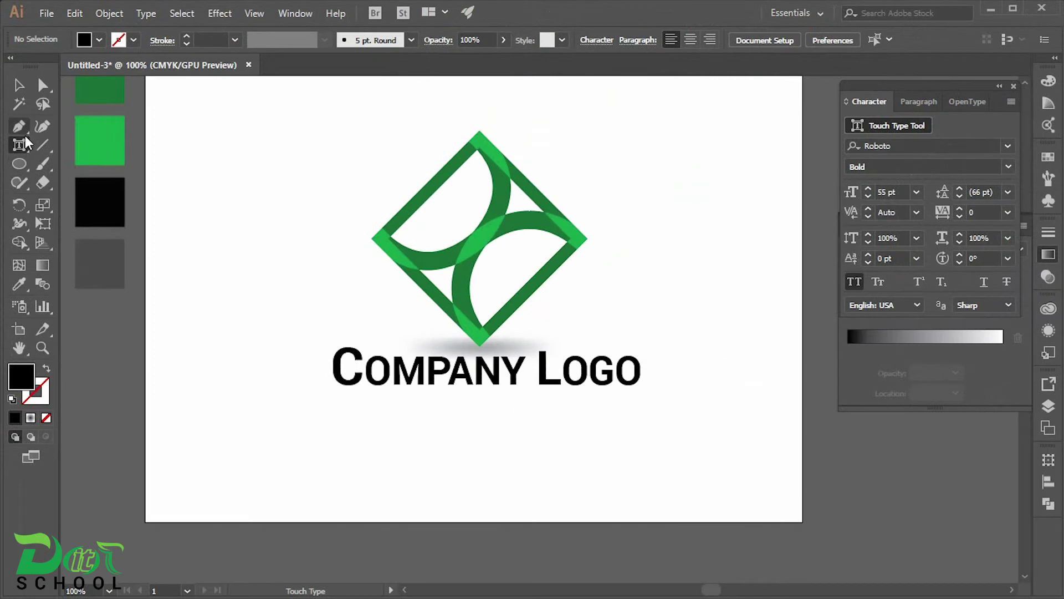
# Step: Select the word COMPANY and colour it dark green
pyautogui.click(19, 84)
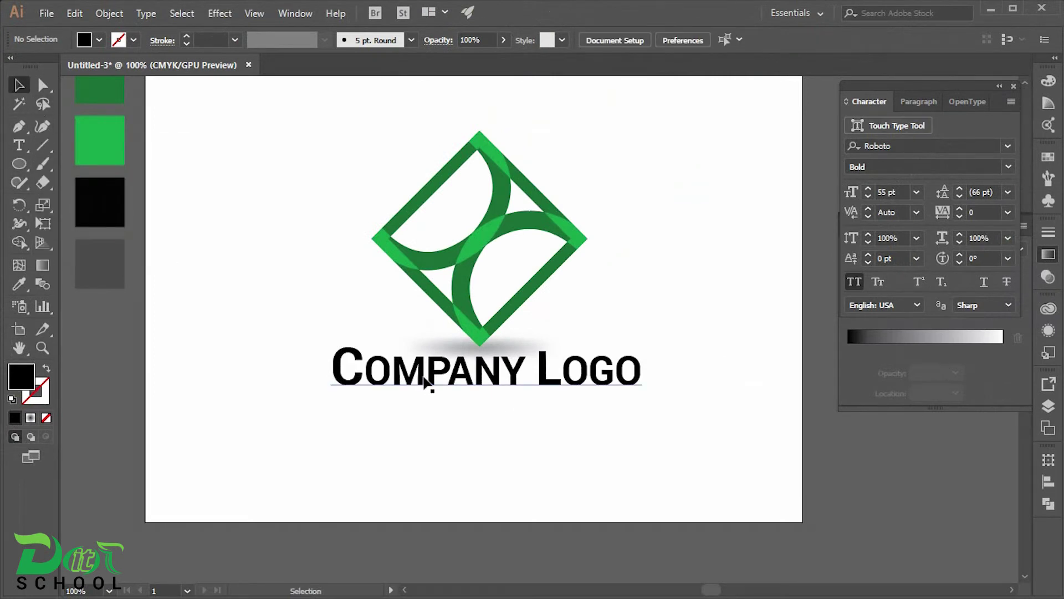
pyautogui.click(516, 381)
pyautogui.doubleClick(524, 381)
pyautogui.moveTo(523, 382); pyautogui.dragTo(318, 393)
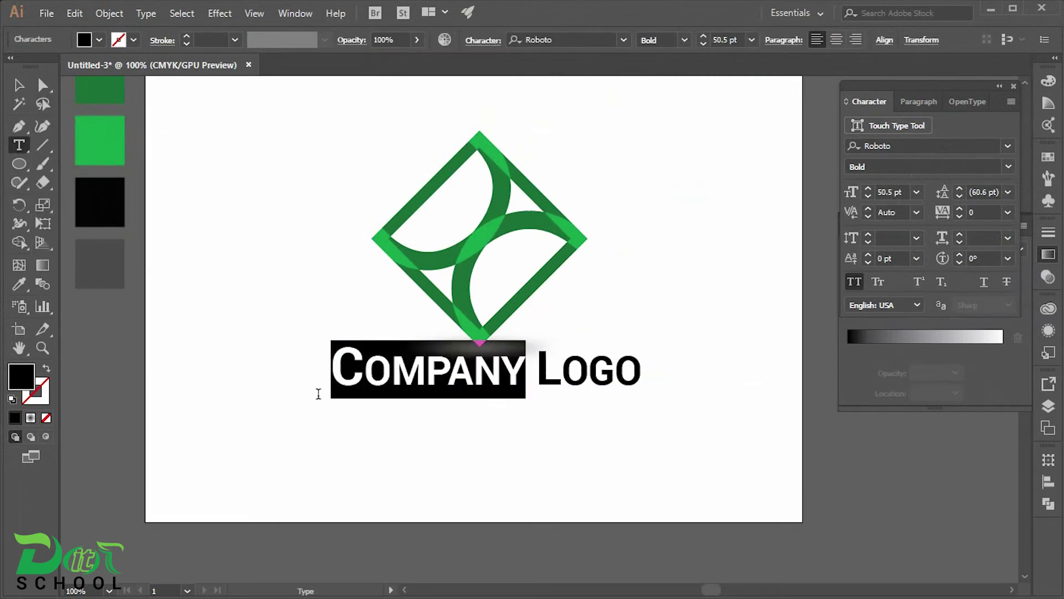
pyautogui.click(97, 90)
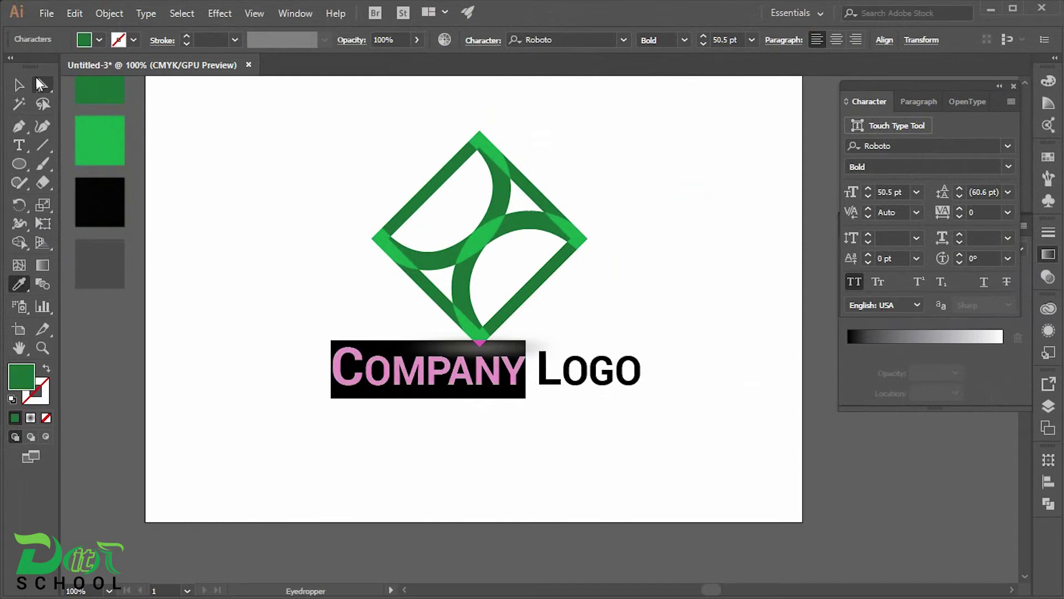
pyautogui.press('Escape')
pyautogui.click(310, 277)
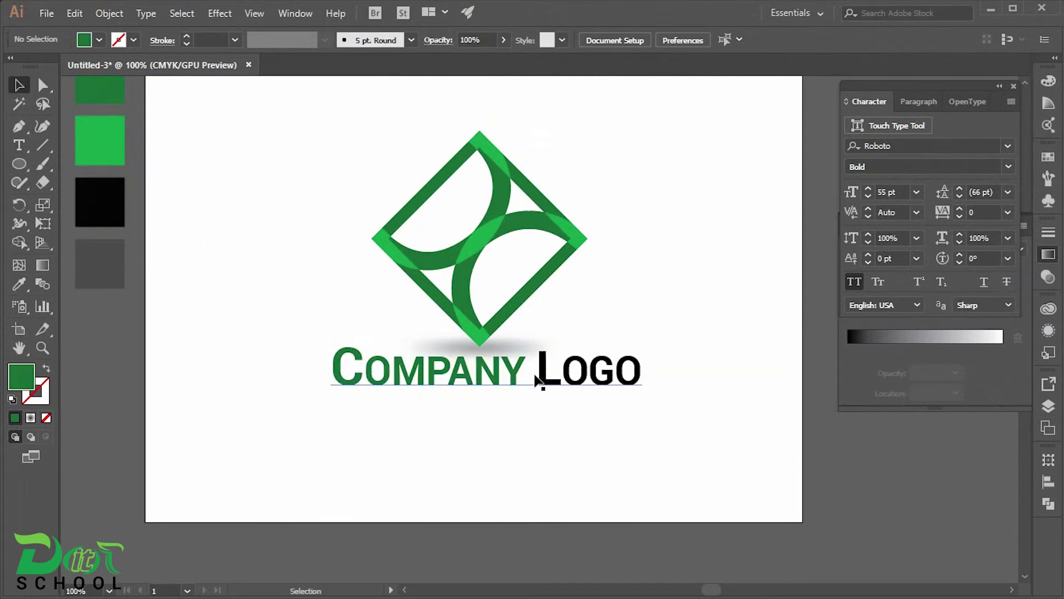
# Step: Recolour COMPANY with the bright green swatch, leaving LOGO black
pyautogui.doubleClick(537, 381)
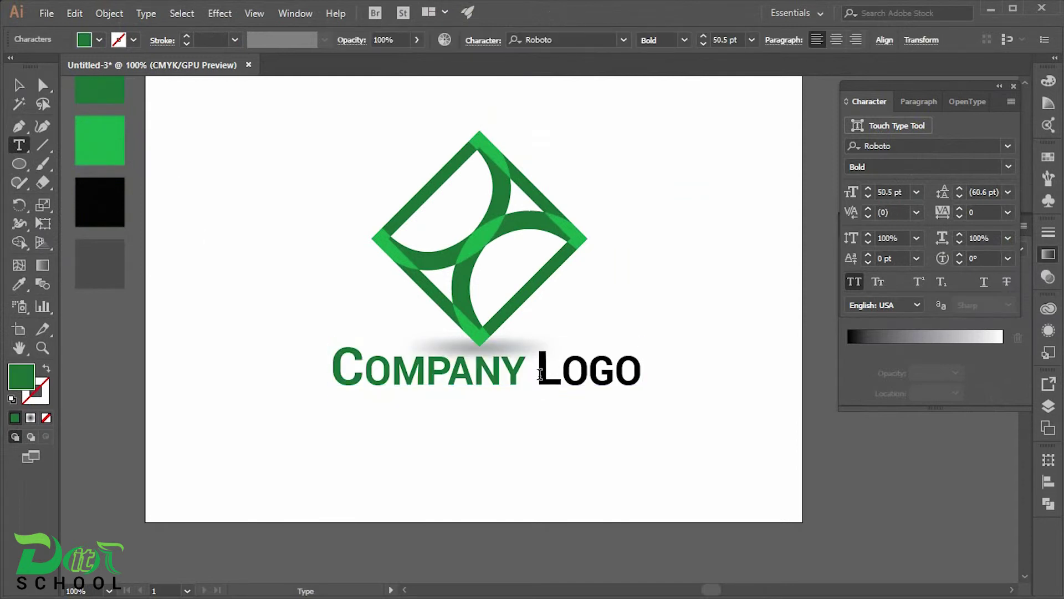
pyautogui.moveTo(526, 375); pyautogui.dragTo(259, 333)
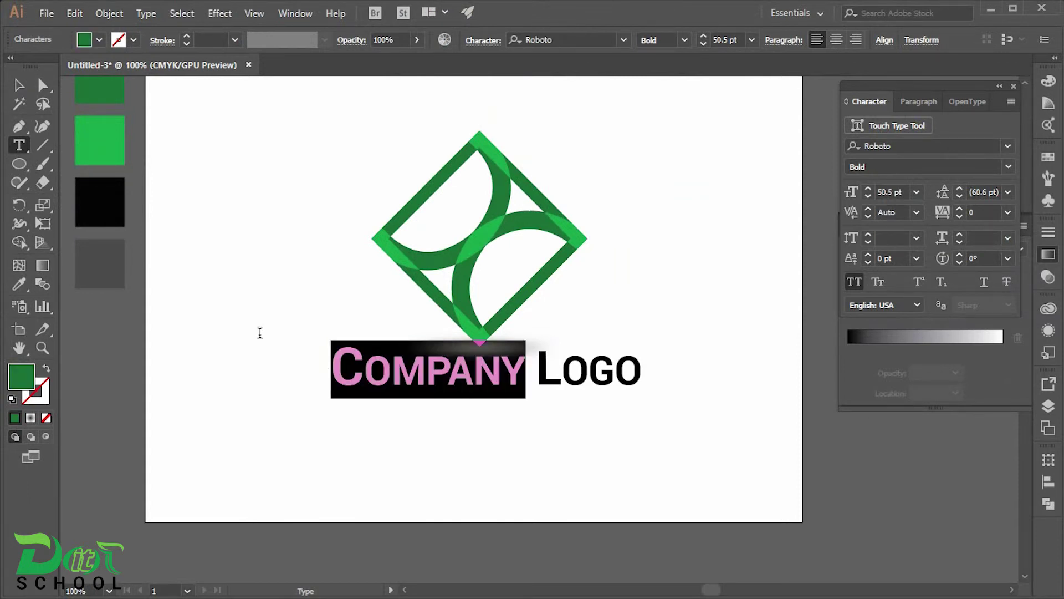
pyautogui.click(19, 283)
pyautogui.click(100, 140)
pyautogui.click(18, 84)
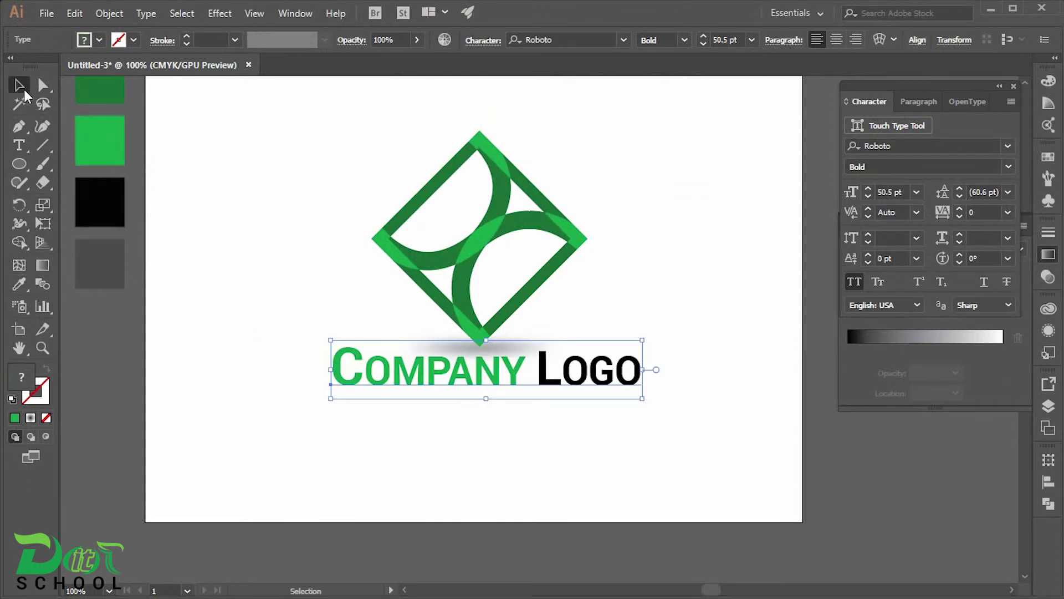
pyautogui.click(631, 409)
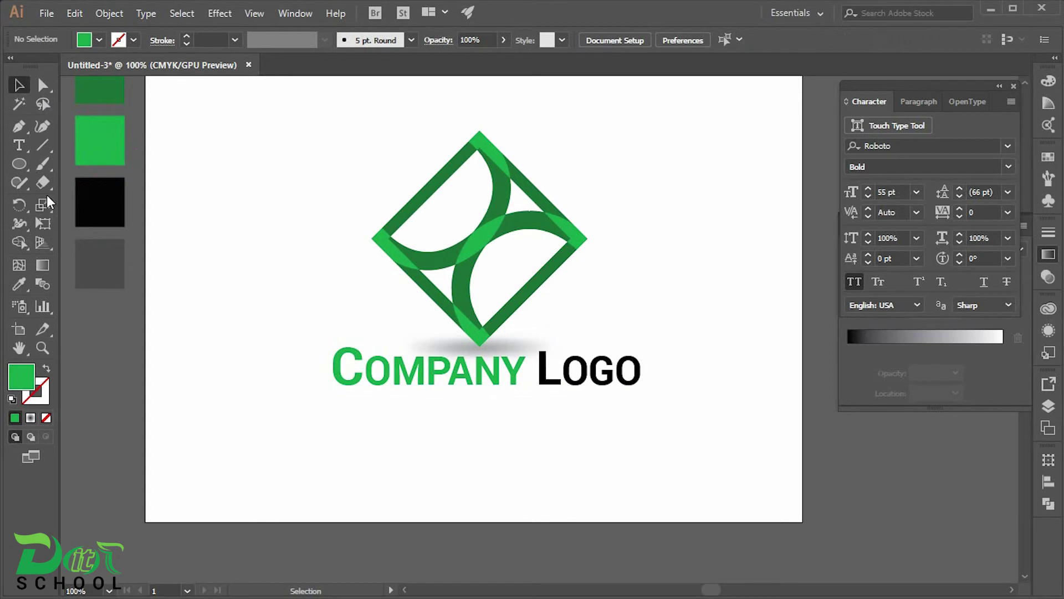
# Step: Type the tagline 'LOGO TEXT IS HERH' below COMPANY LOGO
pyautogui.click(19, 146)
pyautogui.click(391, 427)
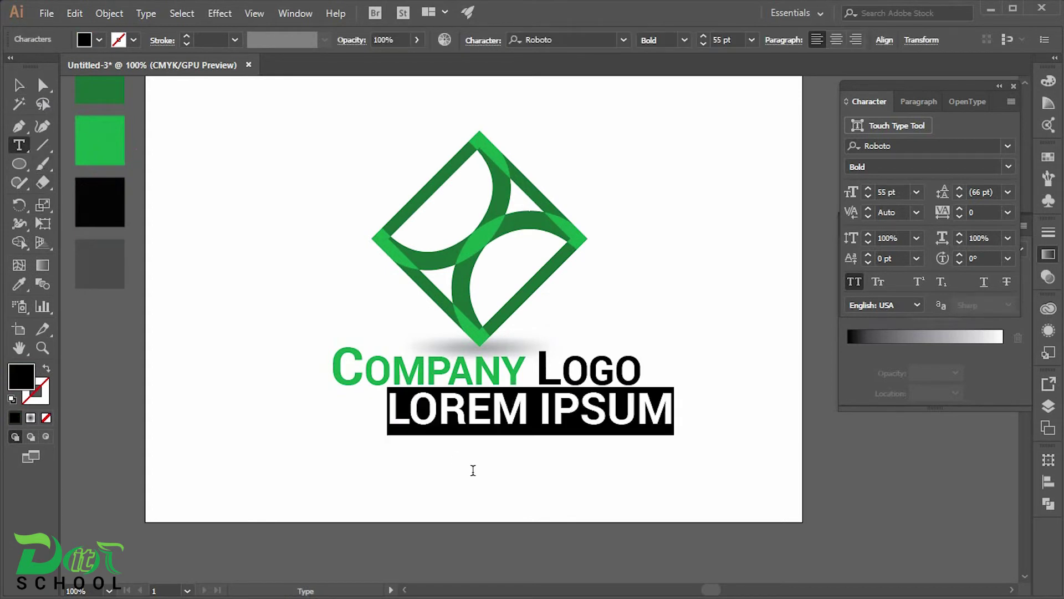
pyautogui.write('LOGO ')
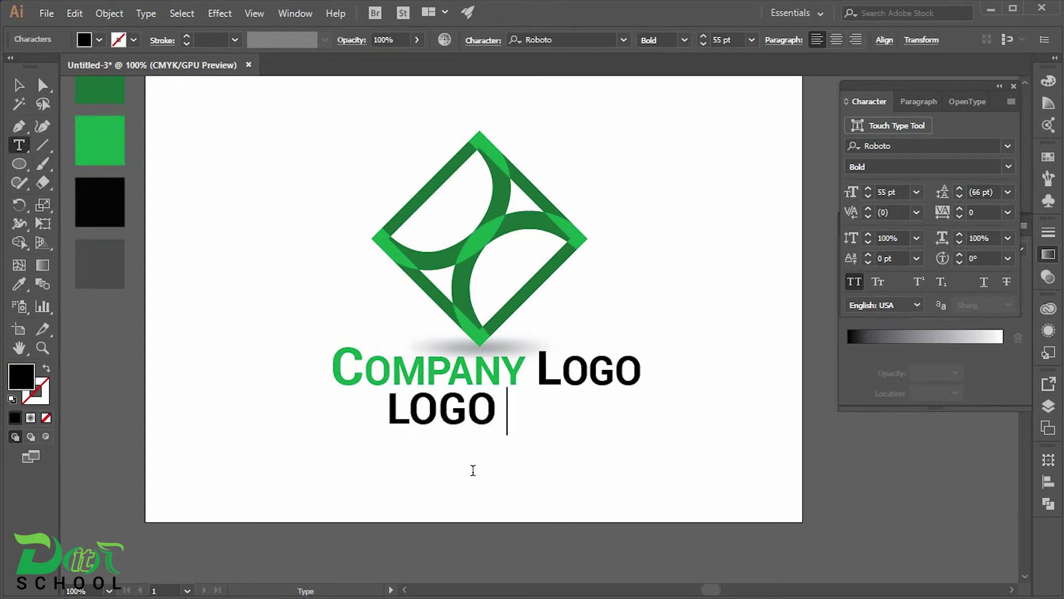
pyautogui.write('TEX')
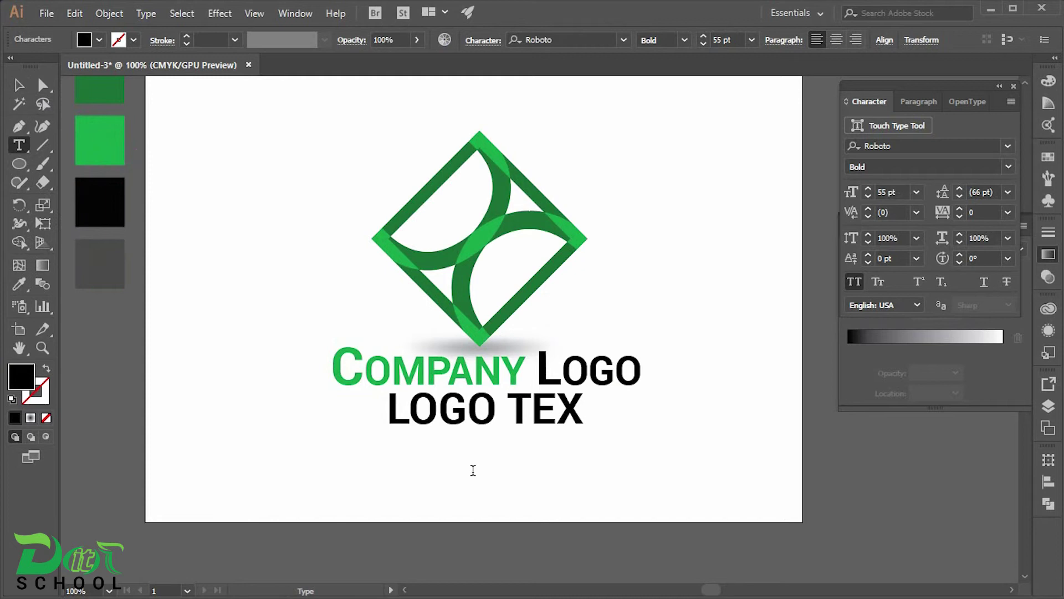
pyautogui.write('T IS ')
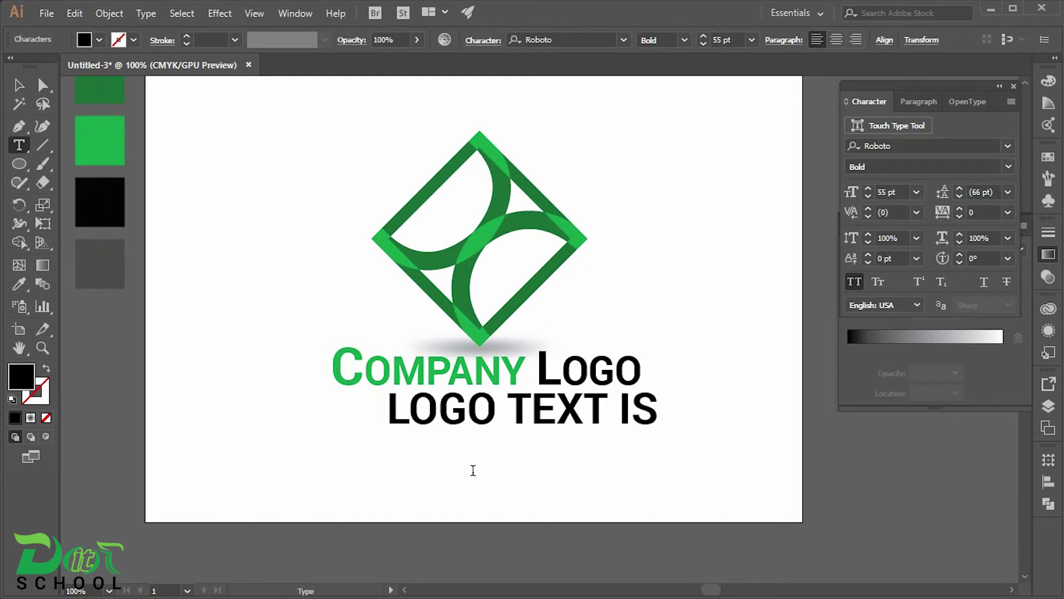
pyautogui.write('HERH')
pyautogui.press('Escape')
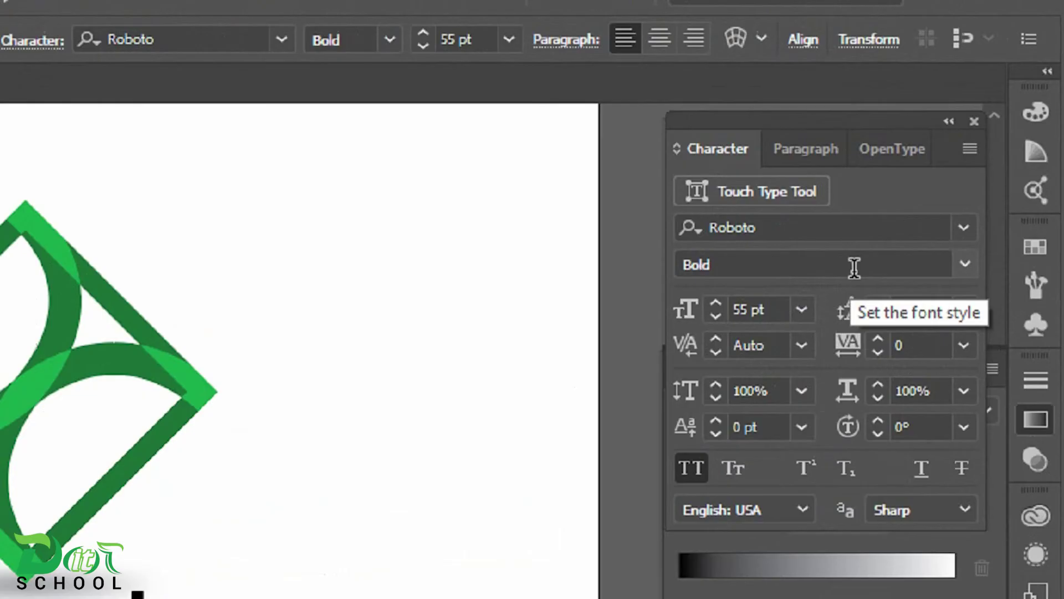
# Step: Set the tagline to Roboto Regular at 30 pt
pyautogui.click(967, 265)
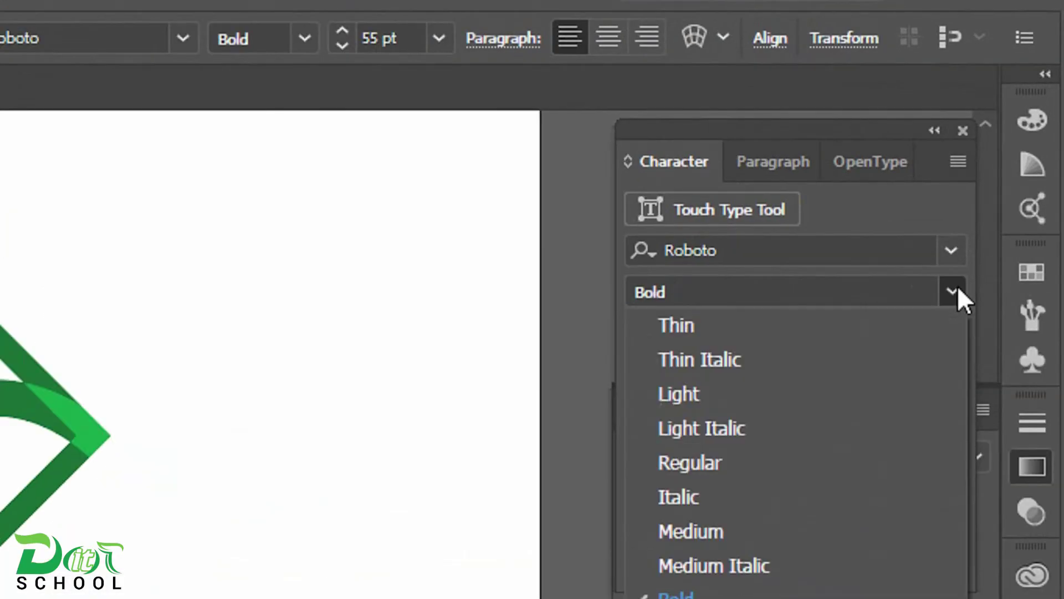
pyautogui.click(856, 353)
pyautogui.click(952, 291)
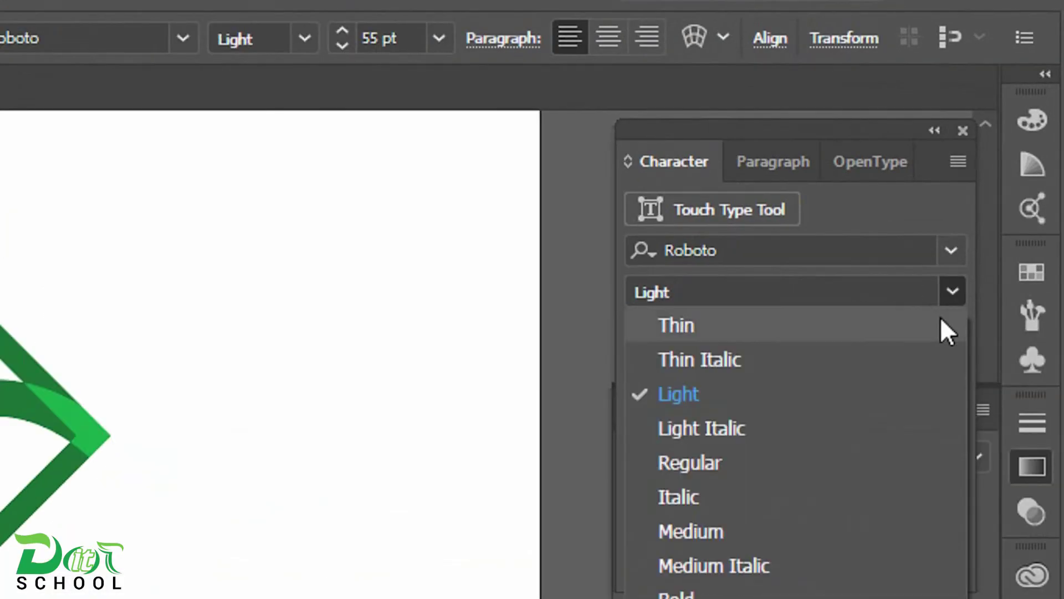
pyautogui.click(793, 462)
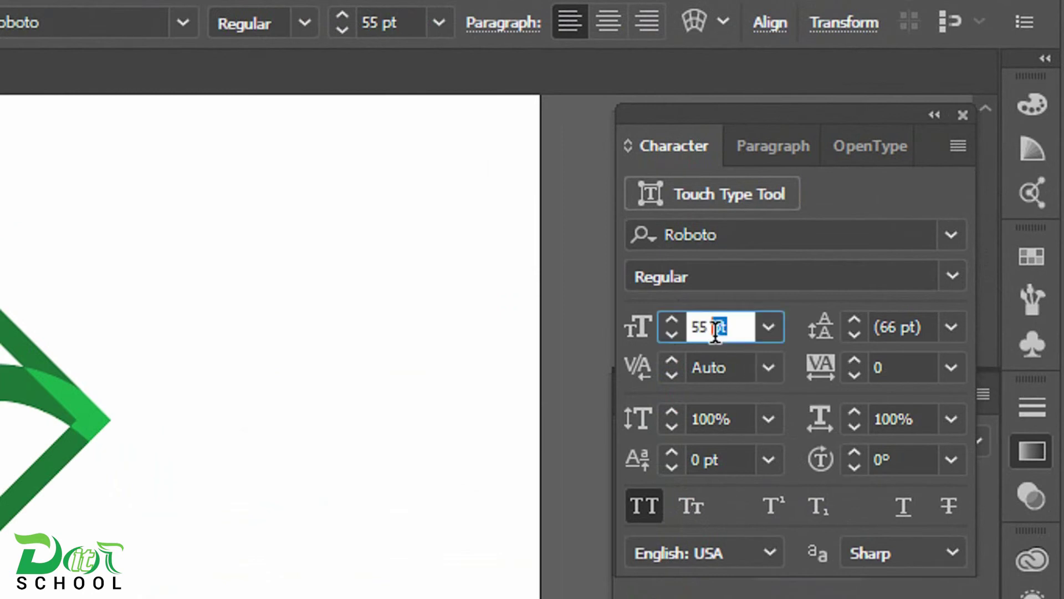
pyautogui.write('30')
pyautogui.press('Return')
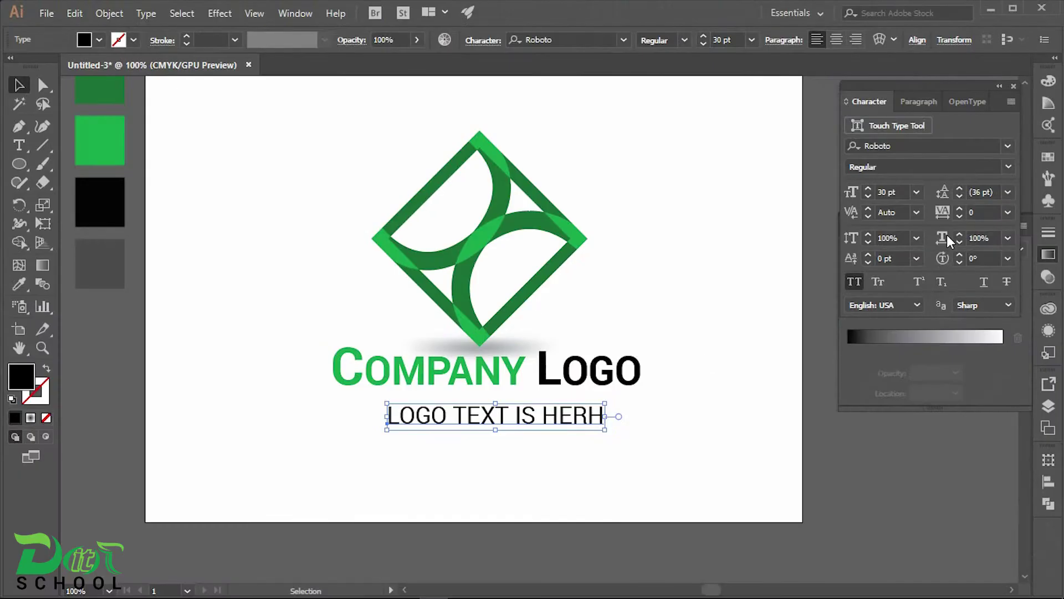
# Step: Move the tagline just under COMPANY LOGO and set its tracking to 250
pyautogui.moveTo(541, 424); pyautogui.dragTo(490, 411)
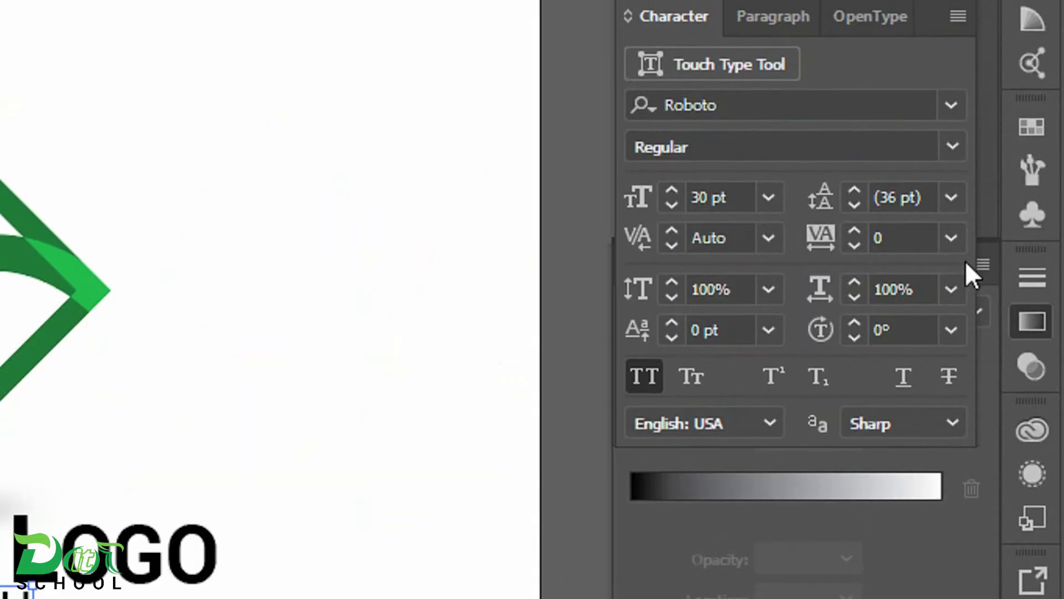
pyautogui.click(1008, 213)
pyautogui.click(989, 452)
pyautogui.write('200')
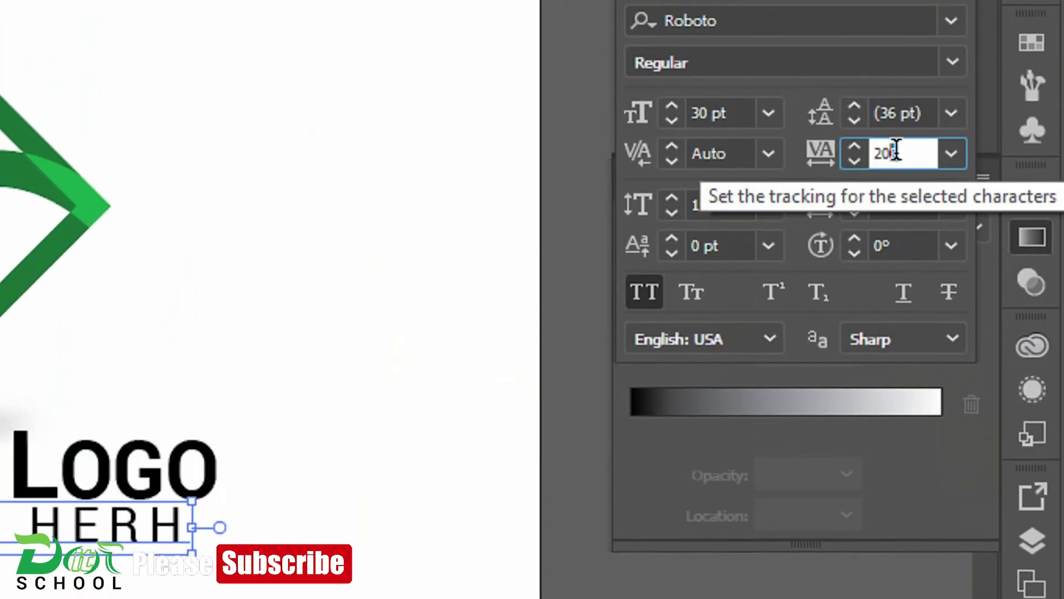
pyautogui.click(896, 151)
pyautogui.write('250')
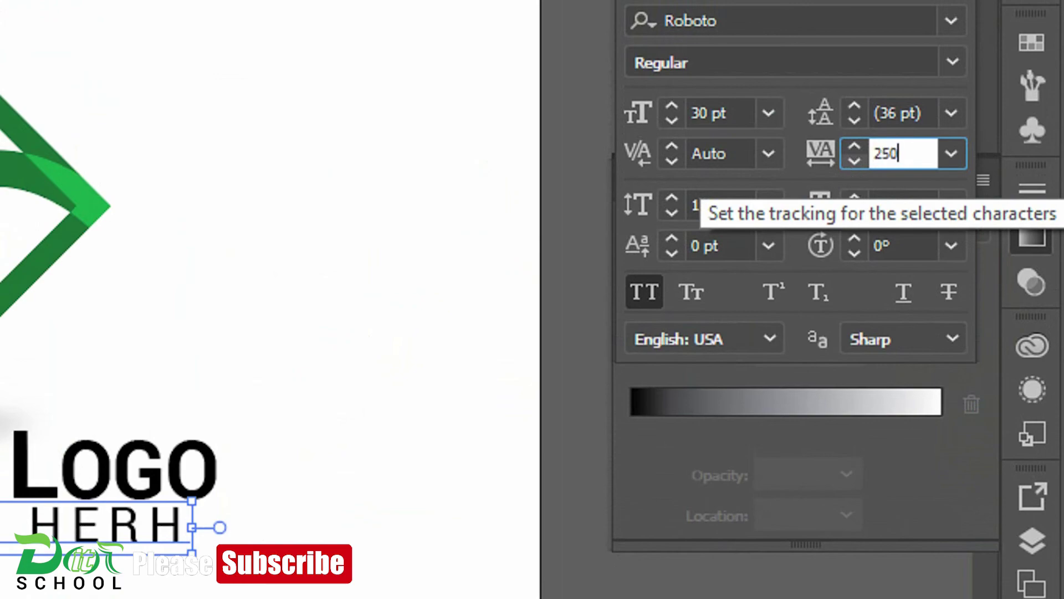
pyautogui.press('Return')
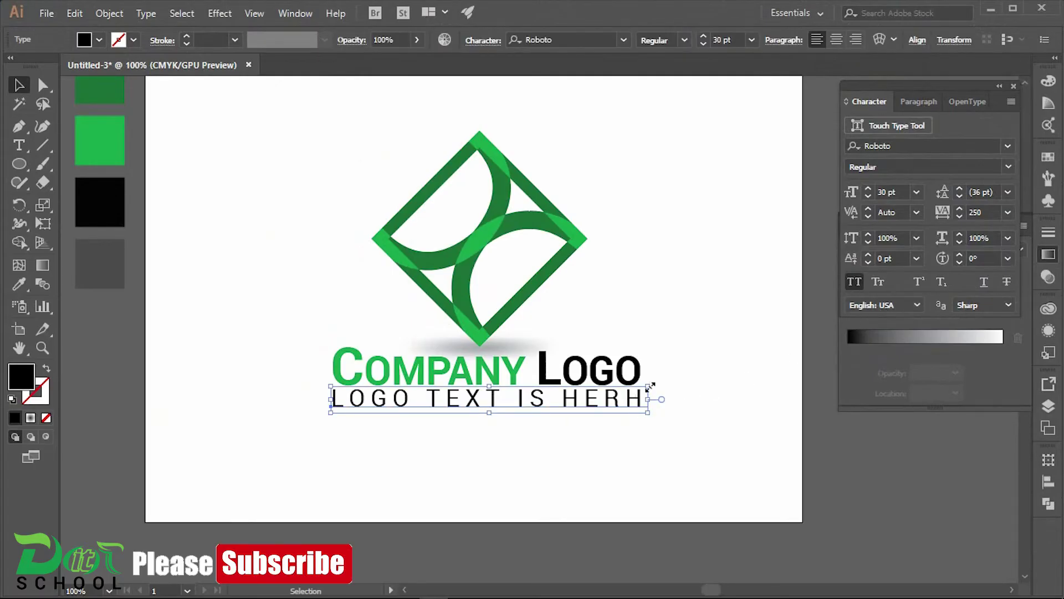
# Step: Resize the tagline to COMPANY LOGO's width, then select both text lines together
pyautogui.moveTo(651, 386); pyautogui.dragTo(647, 384)
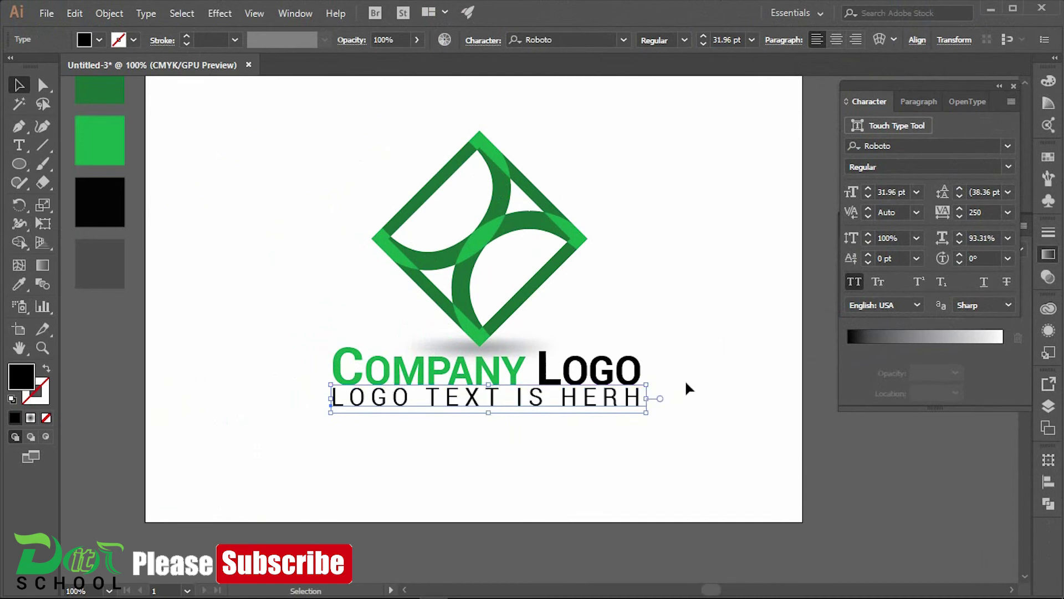
pyautogui.click(689, 388)
pyautogui.click(577, 413)
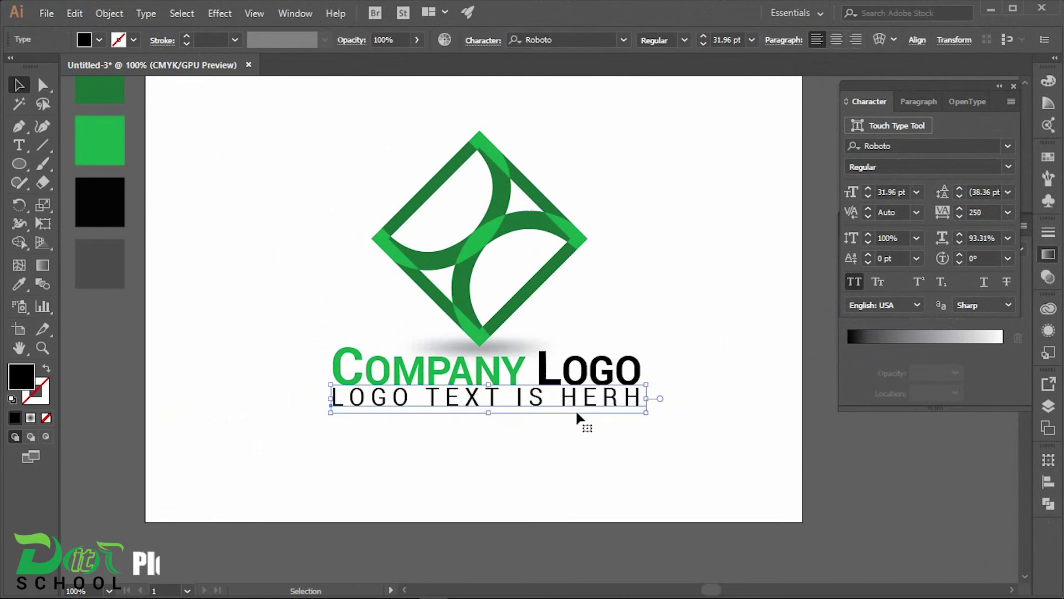
pyautogui.moveTo(676, 360); pyautogui.dragTo(469, 438)
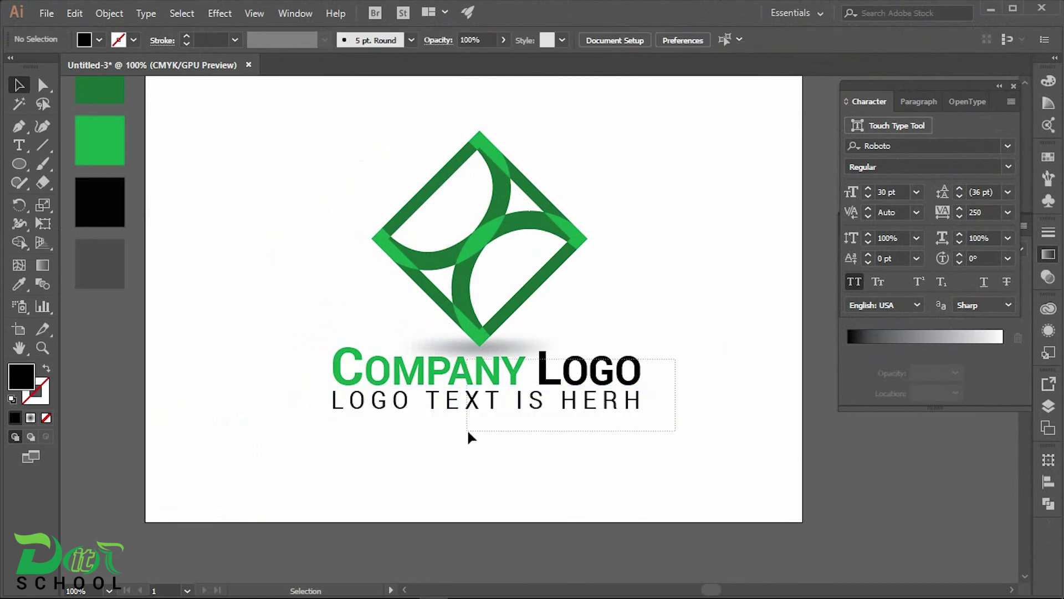
# Step: Group the two text lines and centre the whole logo horizontally on the artboard
pyautogui.click(109, 13)
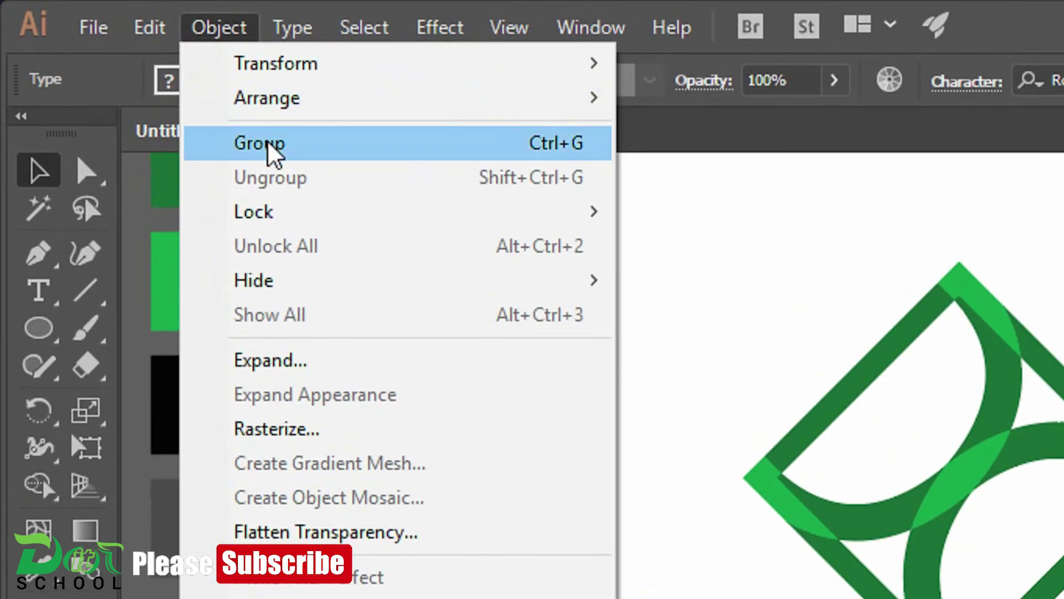
pyautogui.click(130, 72)
pyautogui.click(745, 255)
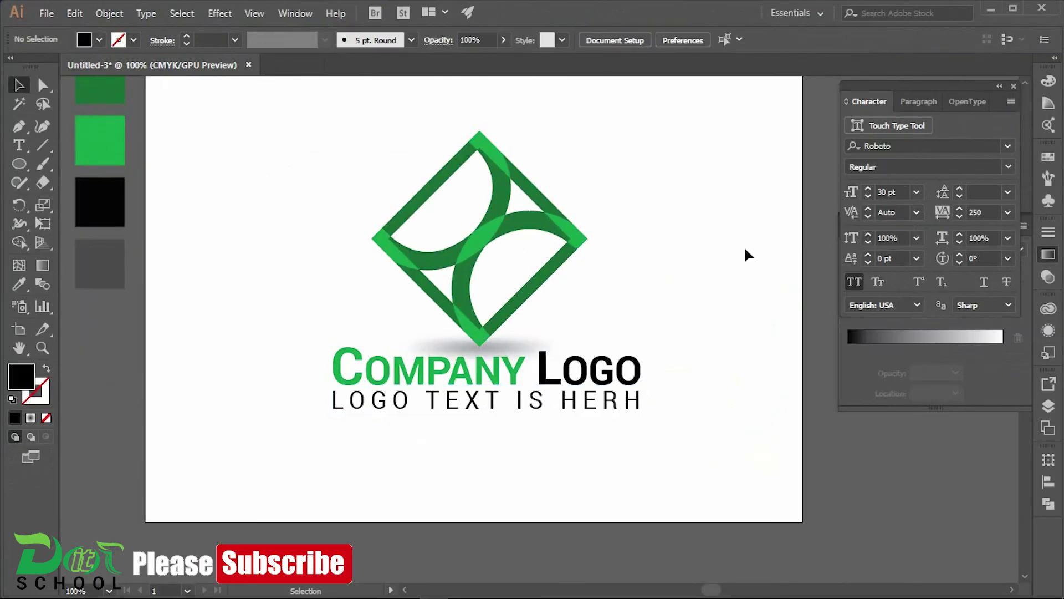
pyautogui.click(481, 358)
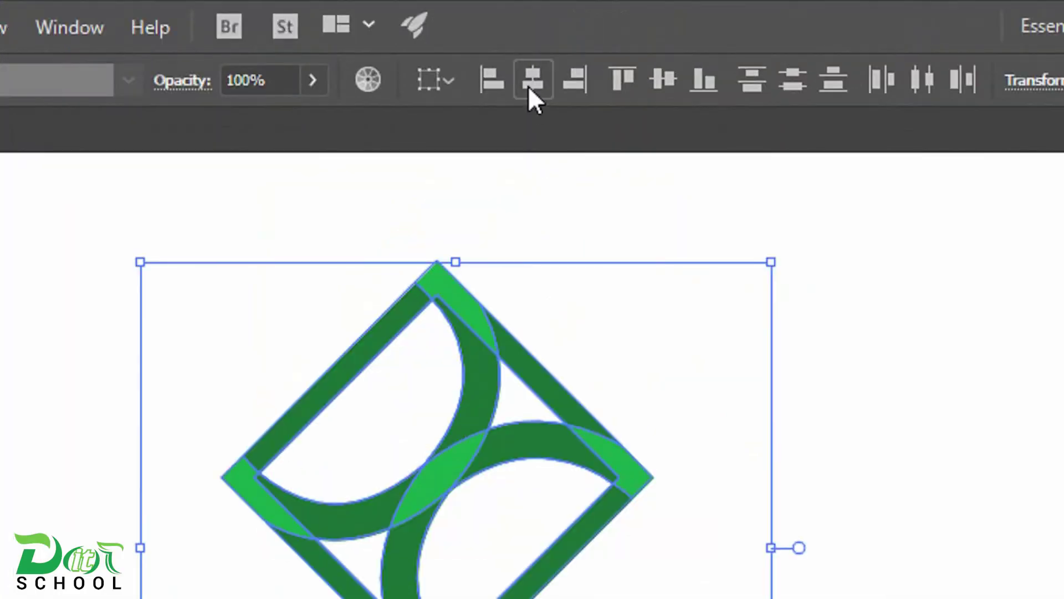
pyautogui.click(528, 39)
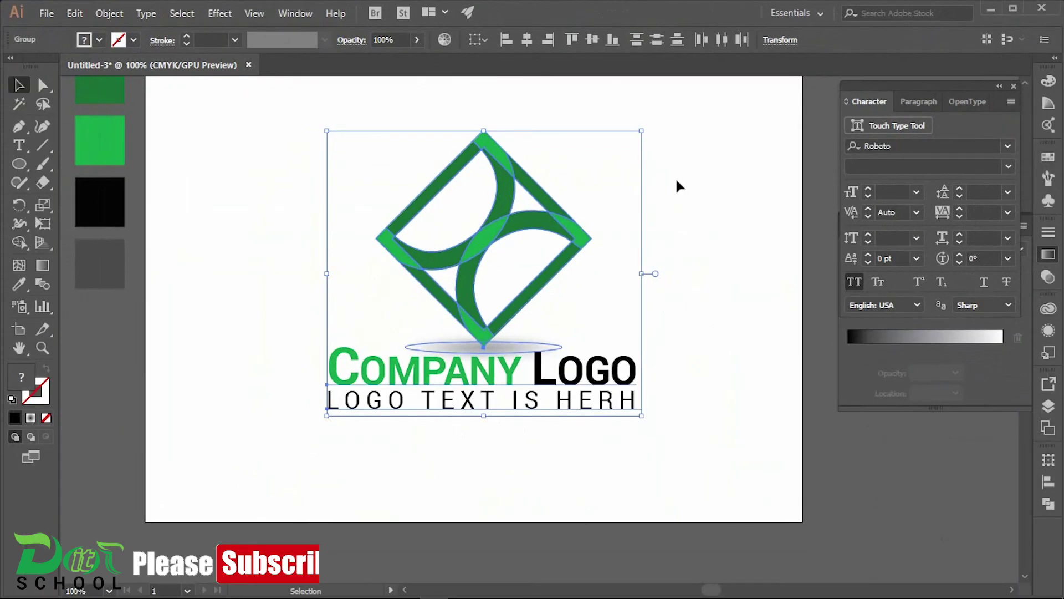
# Step: Scale the logo group down slightly and nudge it upward
pyautogui.click(679, 186)
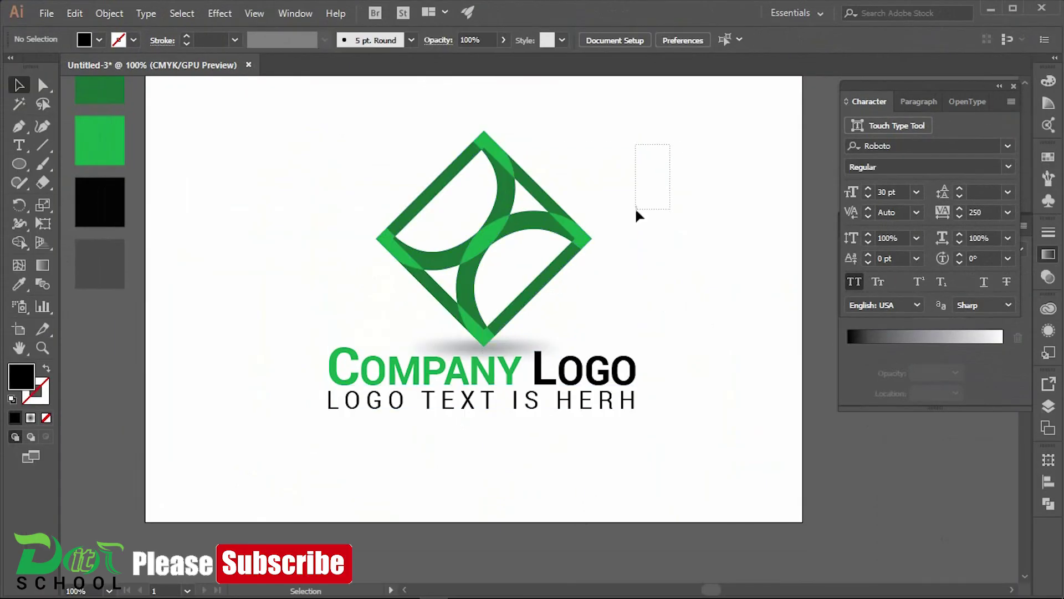
pyautogui.click(467, 267)
pyautogui.rightClick(467, 267)
pyautogui.click(682, 341)
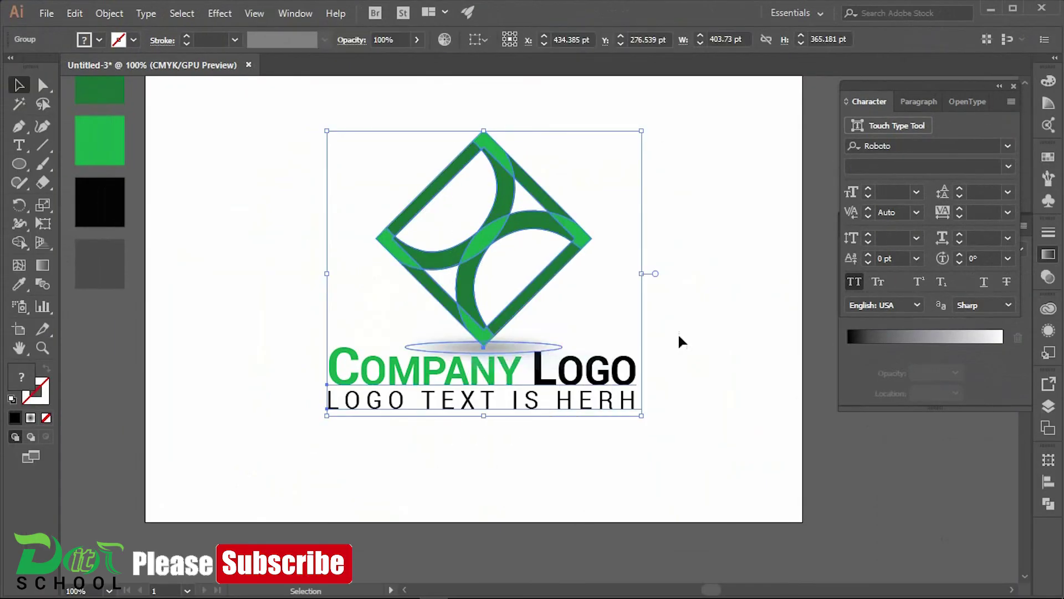
pyautogui.click(546, 235)
pyautogui.moveTo(638, 135); pyautogui.dragTo(631, 142)
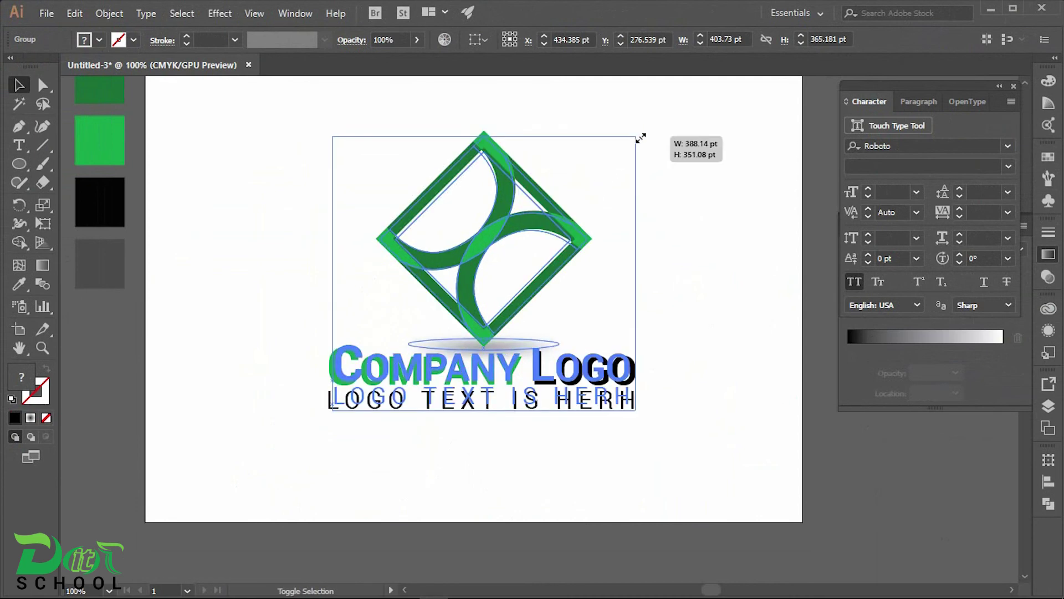
pyautogui.moveTo(499, 230); pyautogui.dragTo(499, 222)
pyautogui.click(654, 178)
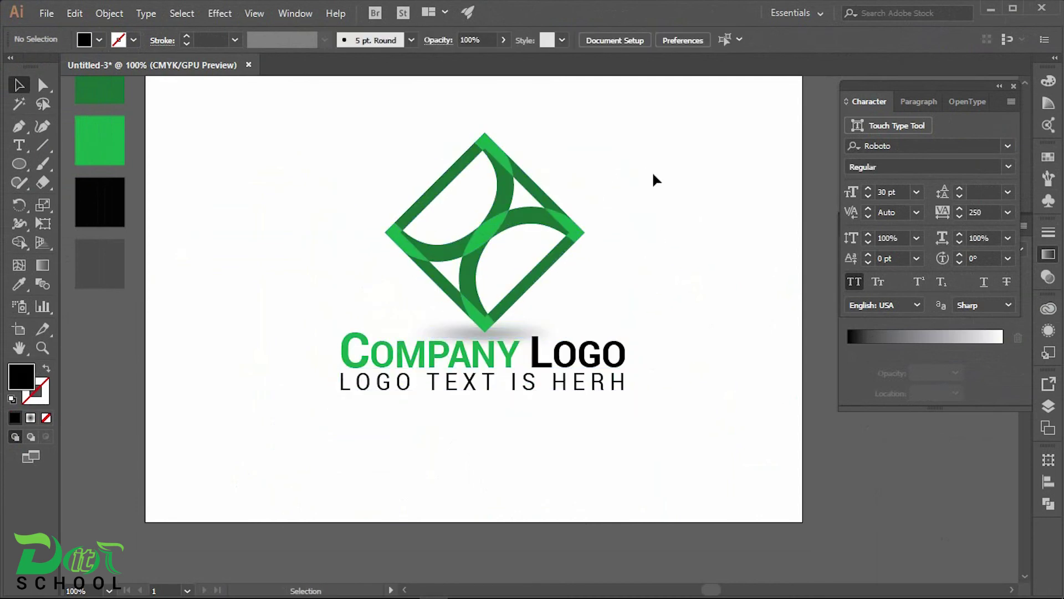
pyautogui.click(464, 392)
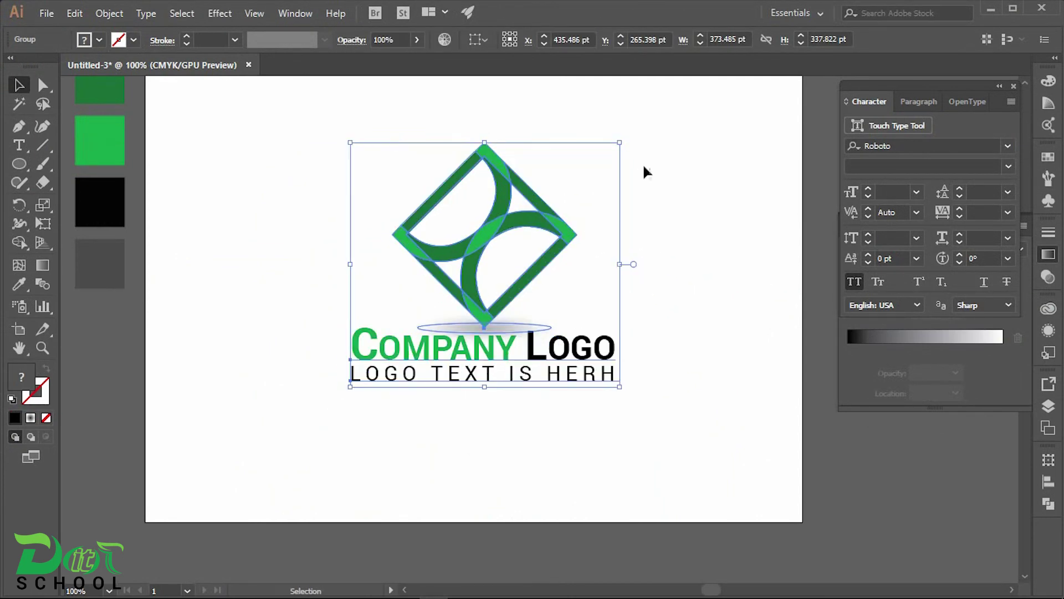
pyautogui.click(599, 257)
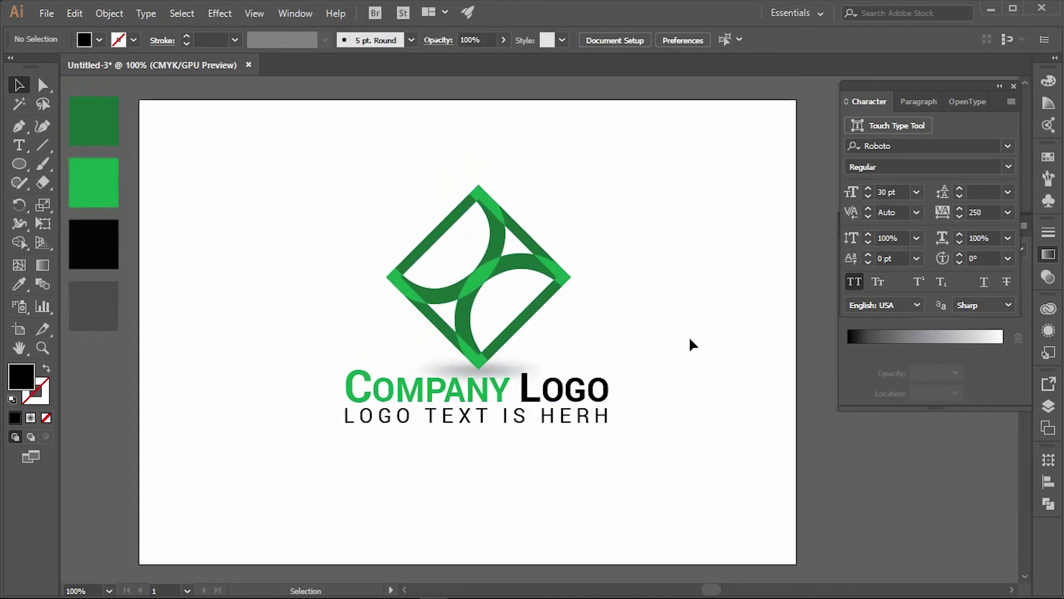